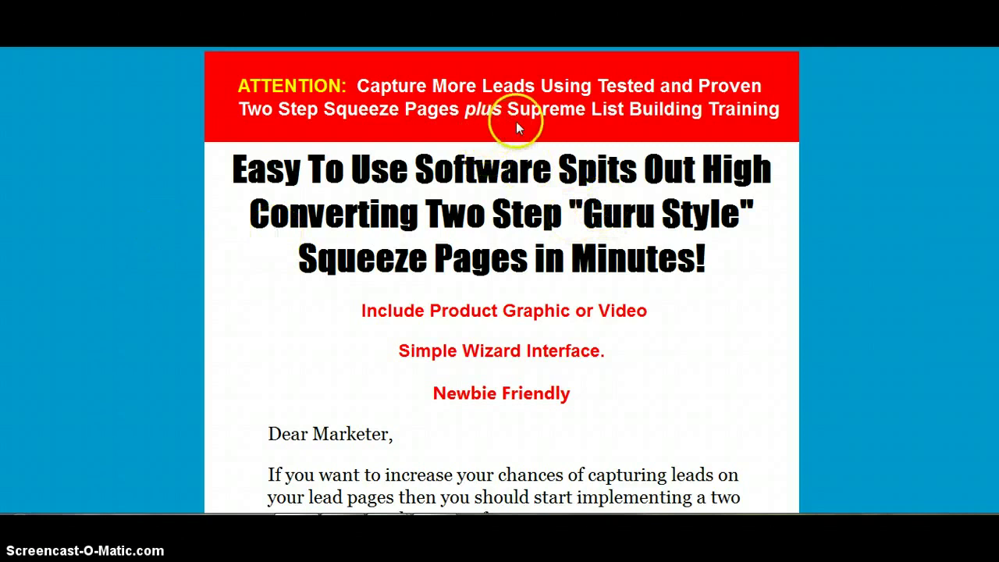
Look through the squeeze page software's sales page down to the Two Step Squeeze Creator product introduction.
{"action": "scroll", "coordinate": [933, 133], "scroll_direction": "down", "scroll_amount": 2}
{"action": "scroll", "coordinate": [501, 281], "scroll_direction": "down", "scroll_amount": 10}
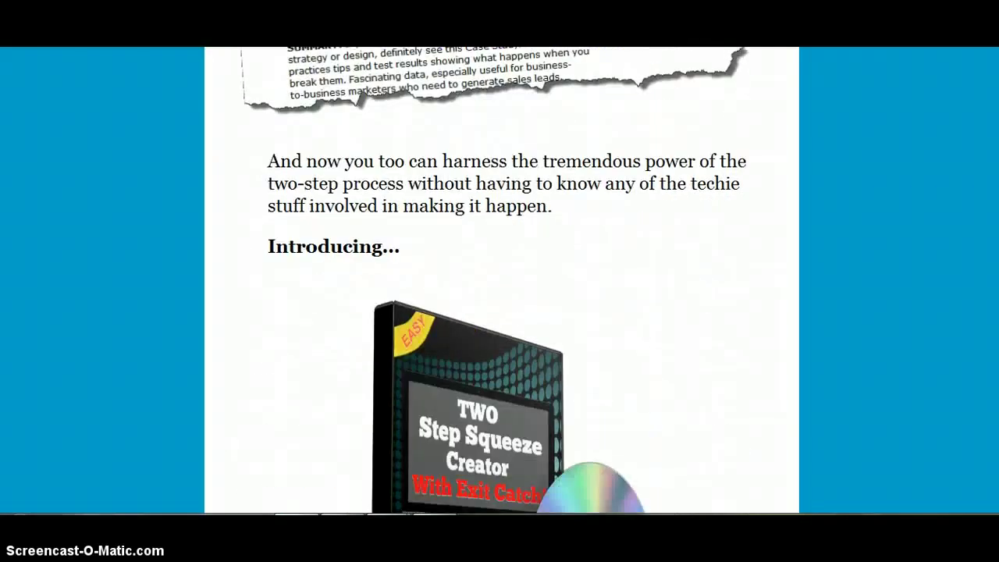
{"action": "scroll", "coordinate": [501, 280], "scroll_direction": "down", "scroll_amount": 2}
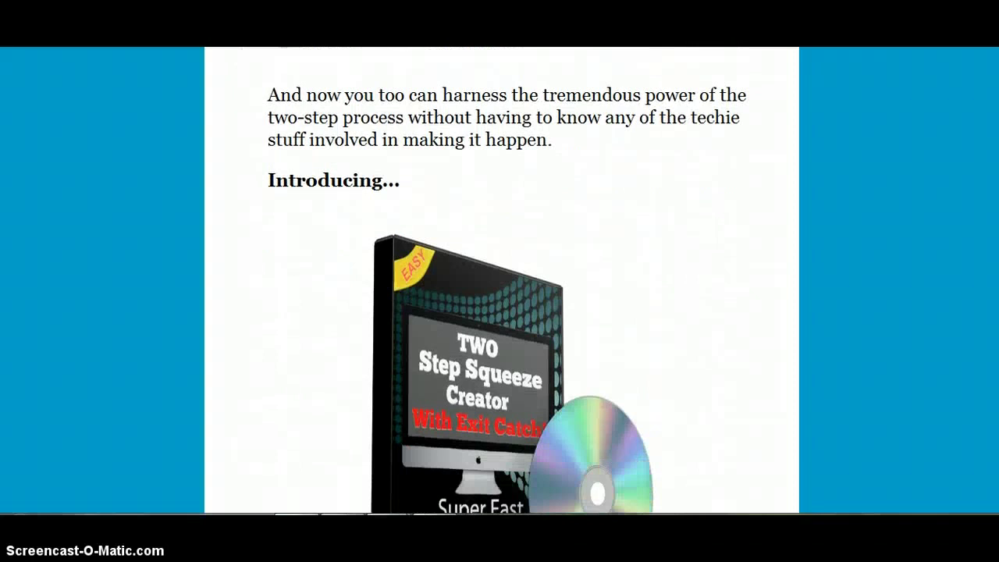
{"action": "scroll", "coordinate": [501, 281], "scroll_direction": "down", "scroll_amount": 1}
{"action": "scroll", "coordinate": [501, 280], "scroll_direction": "down", "scroll_amount": 4}
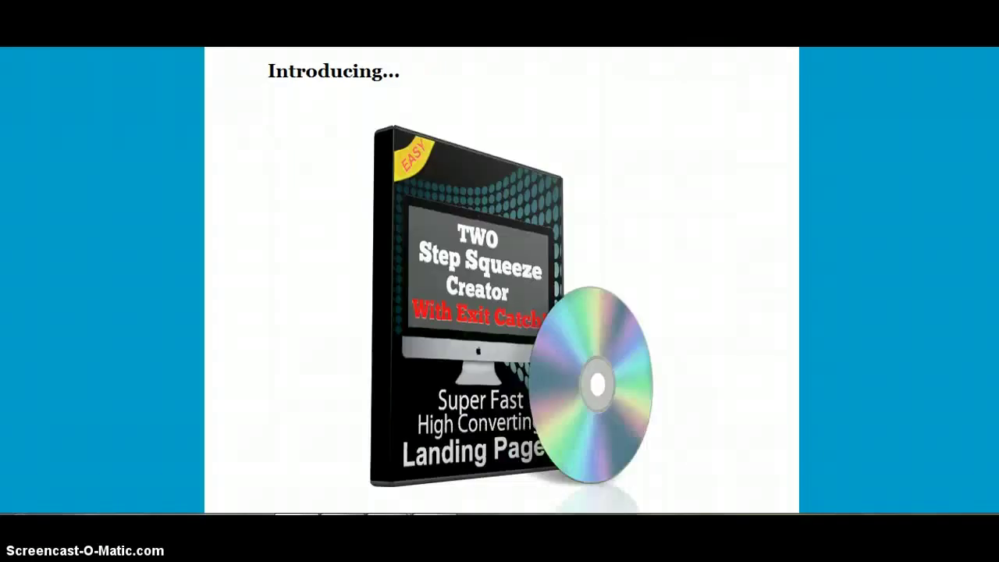
{"action": "scroll", "coordinate": [502, 281], "scroll_direction": "up", "scroll_amount": 1}
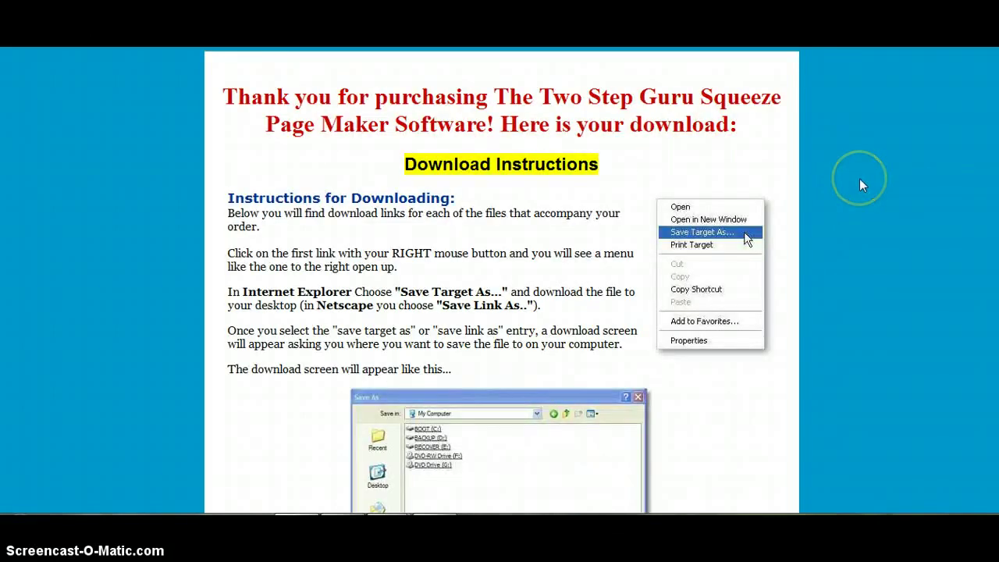
Review the download page, including the download link, the guru2step.exe extraction instructions and the bonus reports.
{"action": "scroll", "coordinate": [502, 281], "scroll_direction": "down", "scroll_amount": 10}
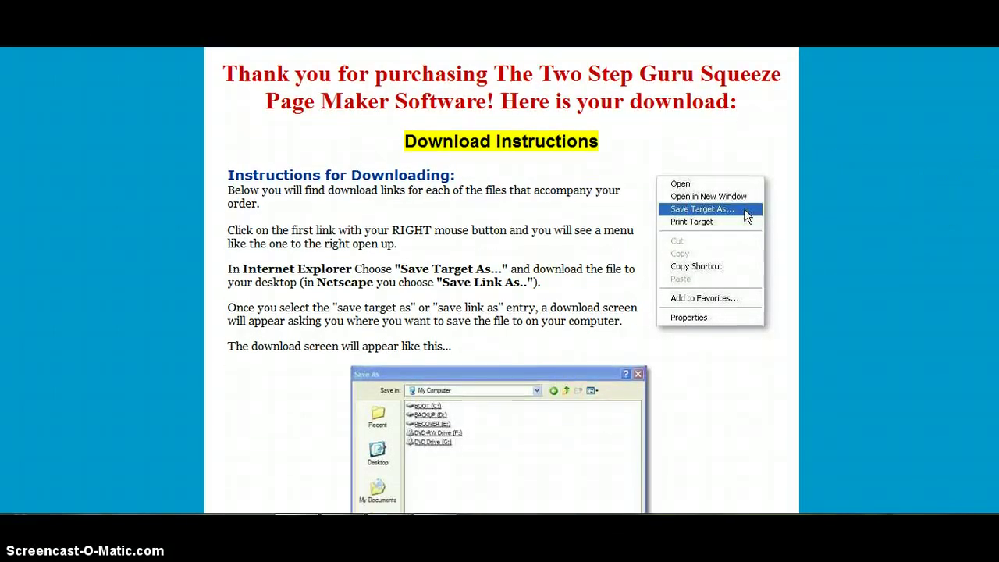
{"action": "scroll", "coordinate": [501, 281], "scroll_direction": "down", "scroll_amount": 7}
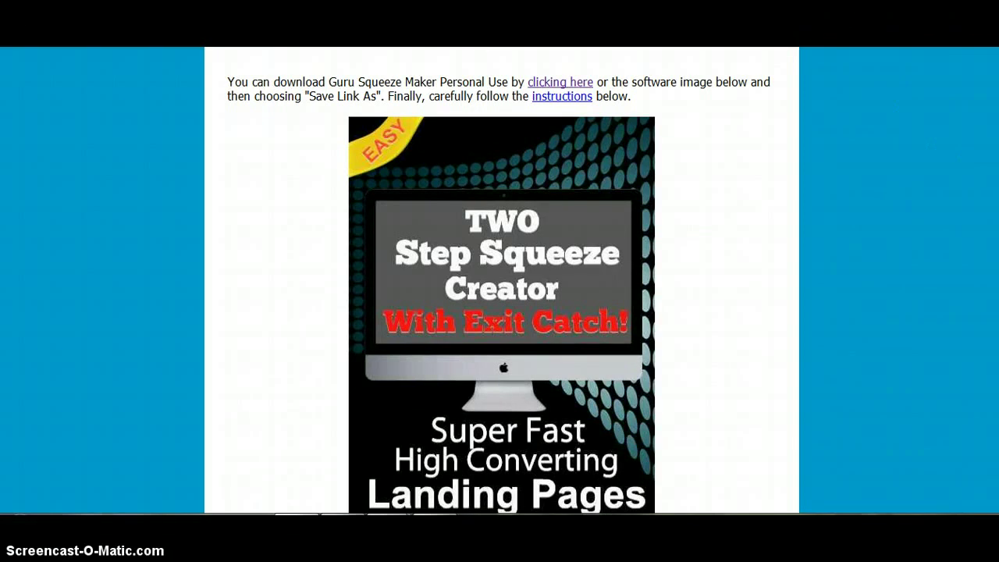
{"action": "scroll", "coordinate": [501, 281], "scroll_direction": "down", "scroll_amount": 17}
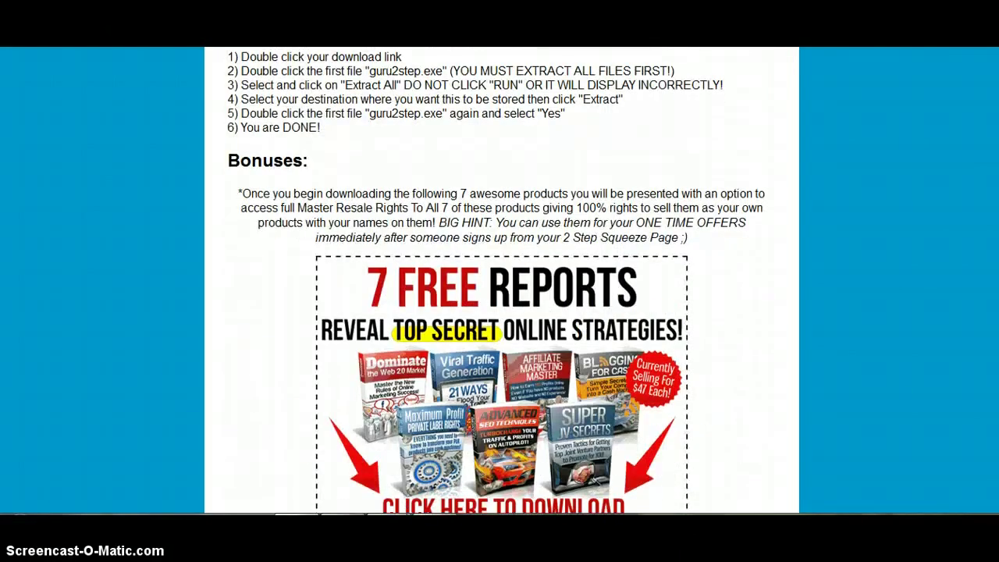
{"action": "scroll", "coordinate": [982, 150], "scroll_direction": "up", "scroll_amount": 2}
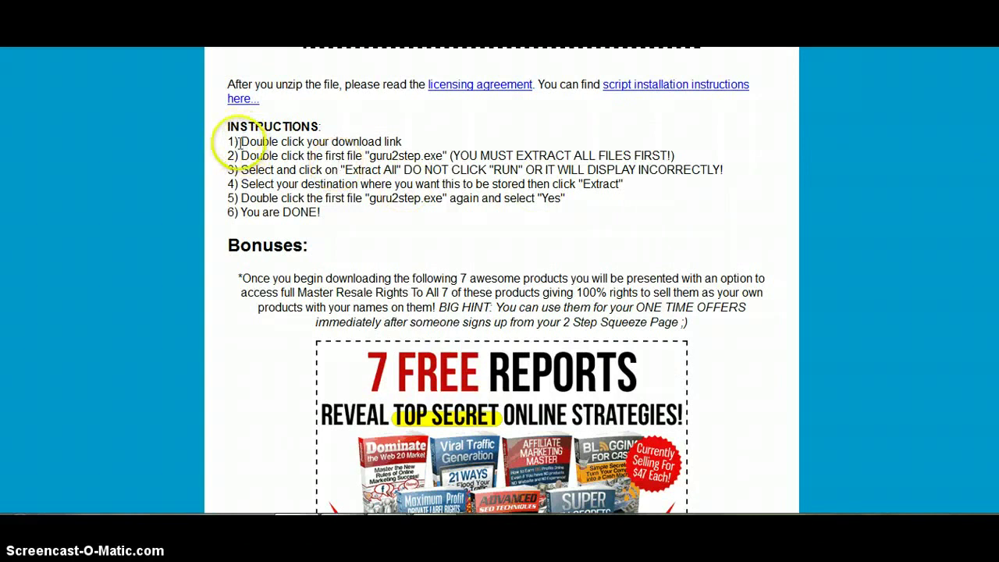
{"action": "left_click_drag", "start_coordinate": [241, 142], "coordinate": [330, 215]}
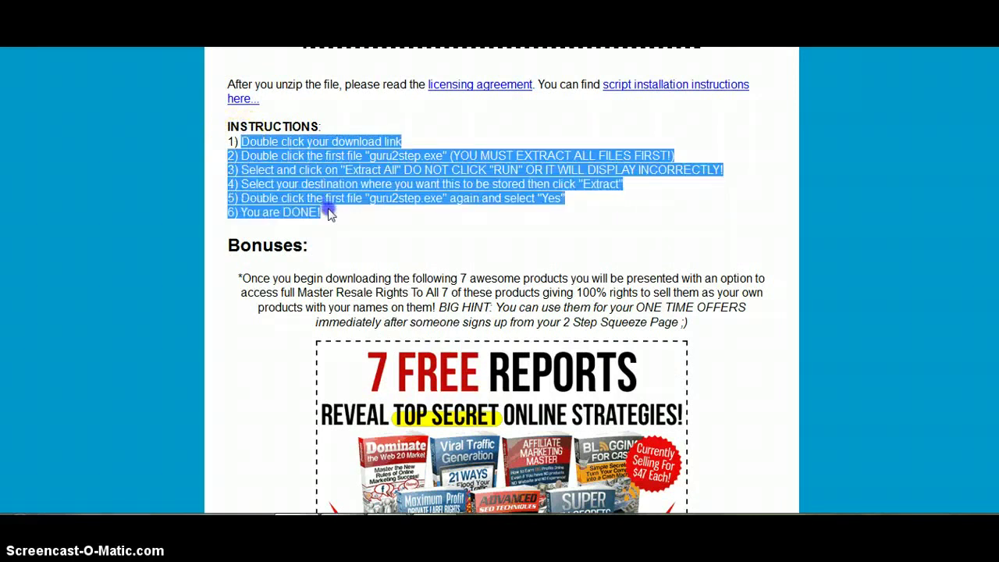
{"action": "left_click", "coordinate": [333, 216]}
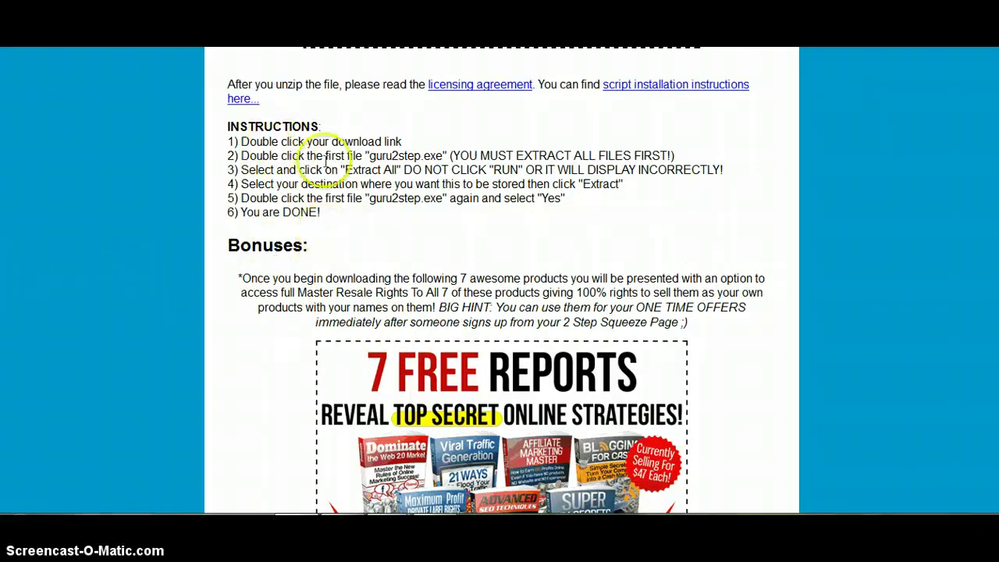
Bring up the twostepgurusqueeze_pu folder, launch the guru2step application from it and minimize the folder window.
{"action": "mouse_move", "coordinate": [342, 514]}
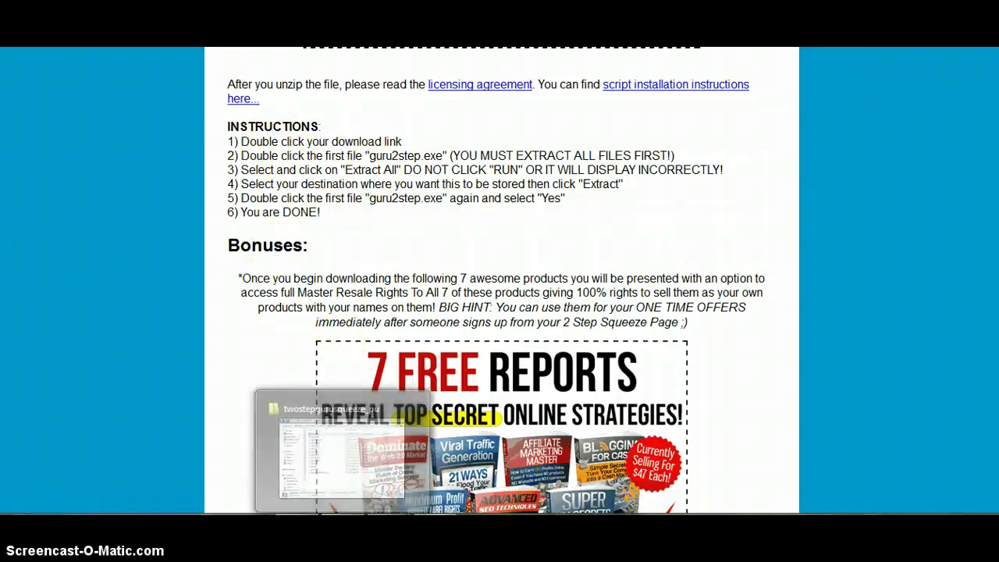
{"action": "left_click", "coordinate": [342, 449]}
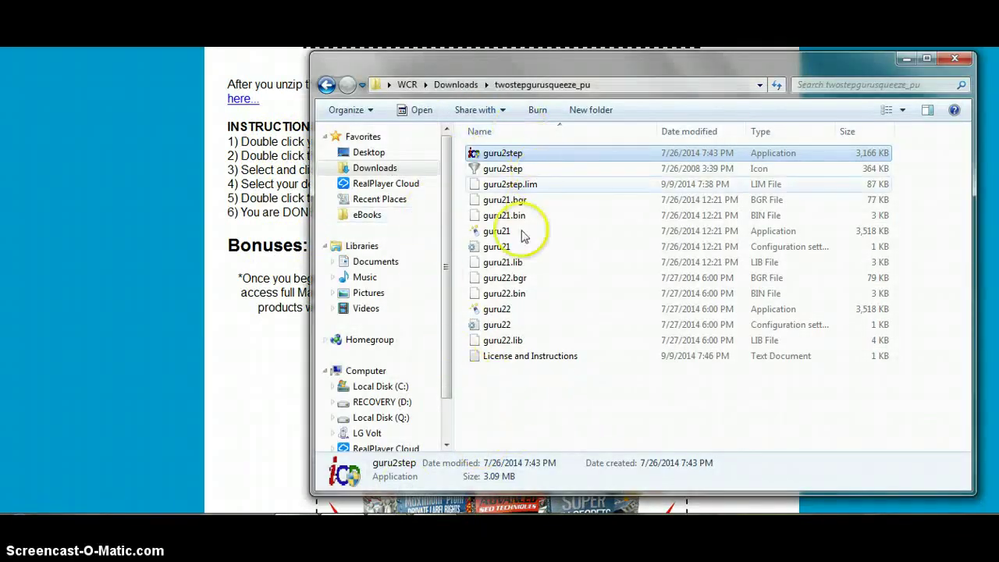
{"action": "double_click", "coordinate": [473, 156]}
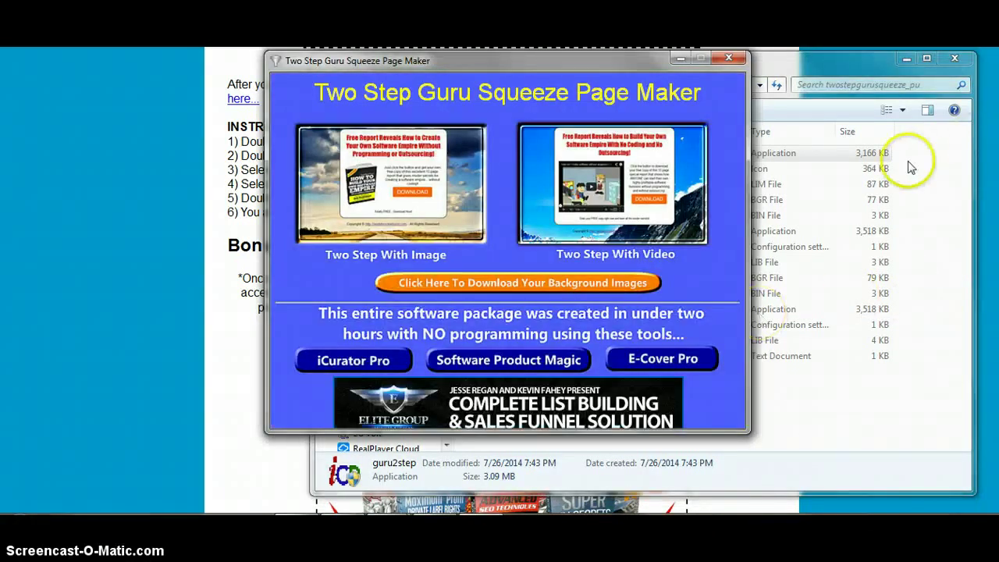
{"action": "left_click", "coordinate": [906, 59]}
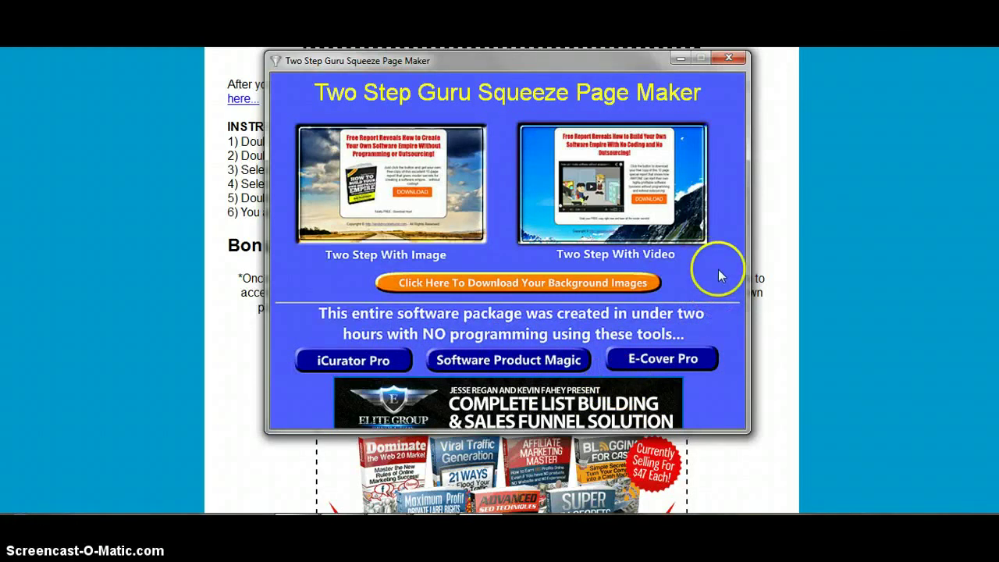
Start a Two Step With Video page and set its page title to "2 Step Squeeze Maker Demo".
{"action": "left_click", "coordinate": [634, 224]}
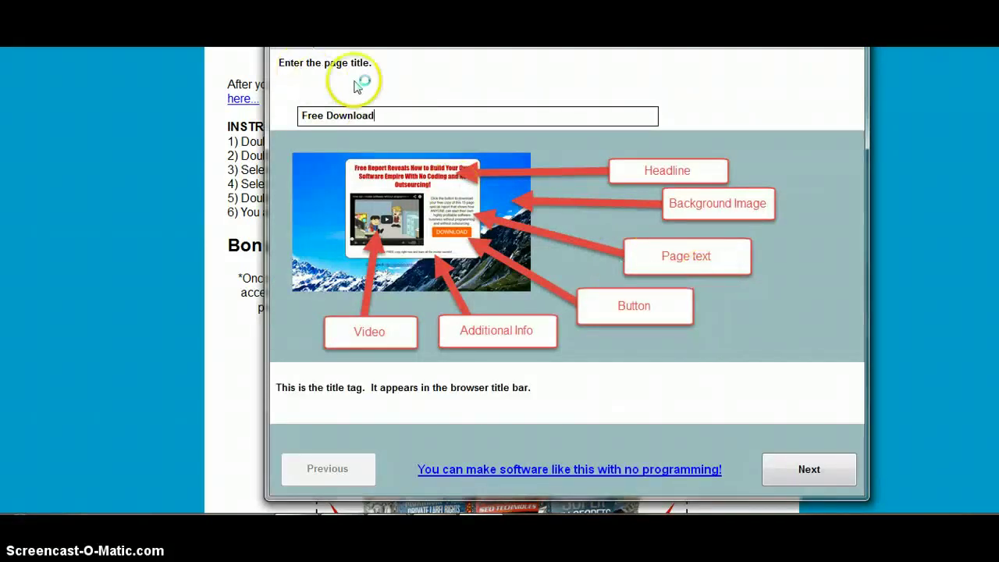
{"action": "left_click_drag", "start_coordinate": [385, 117], "coordinate": [286, 125]}
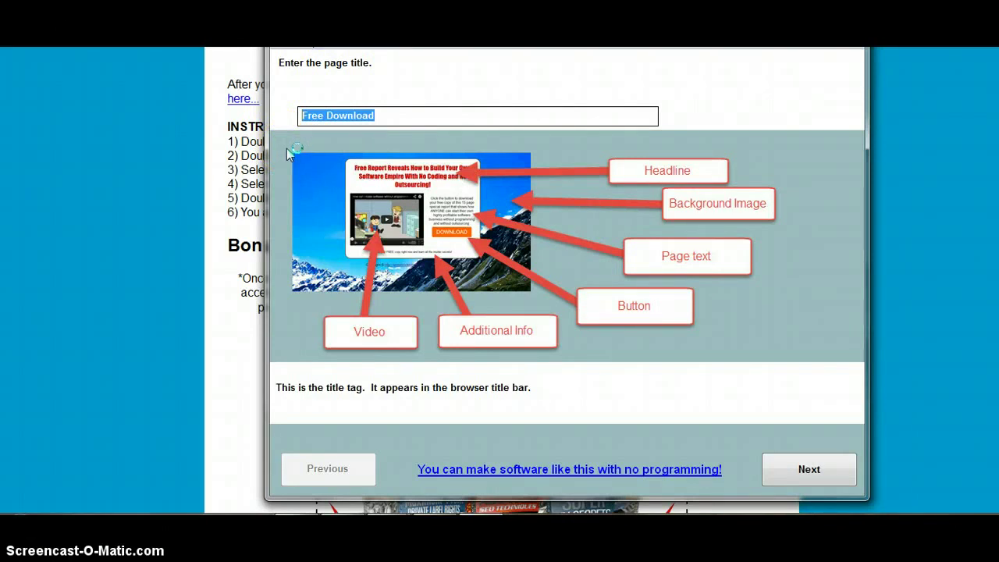
{"action": "type", "text": "2 Ste"}
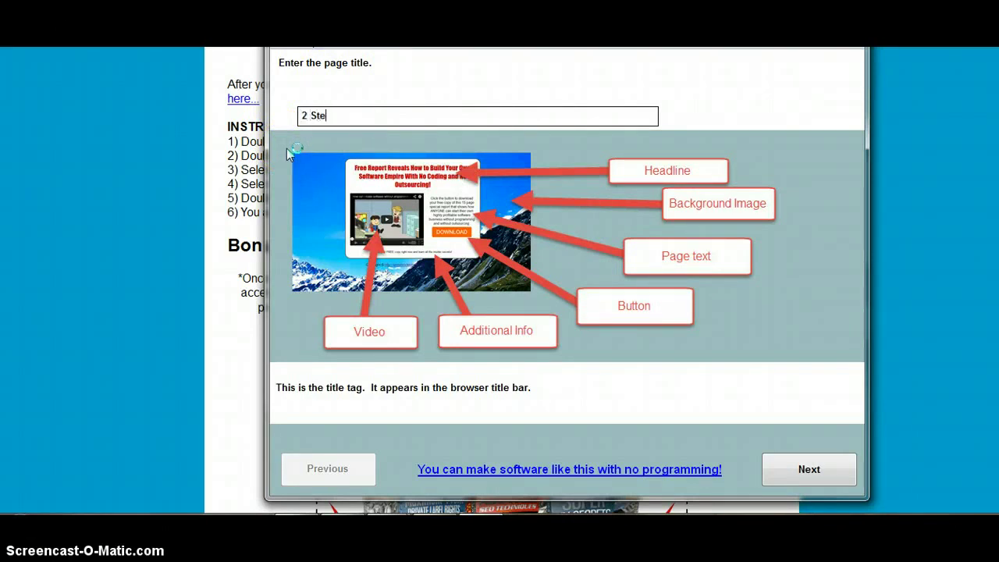
{"action": "type", "text": "p Squeeze Maker "}
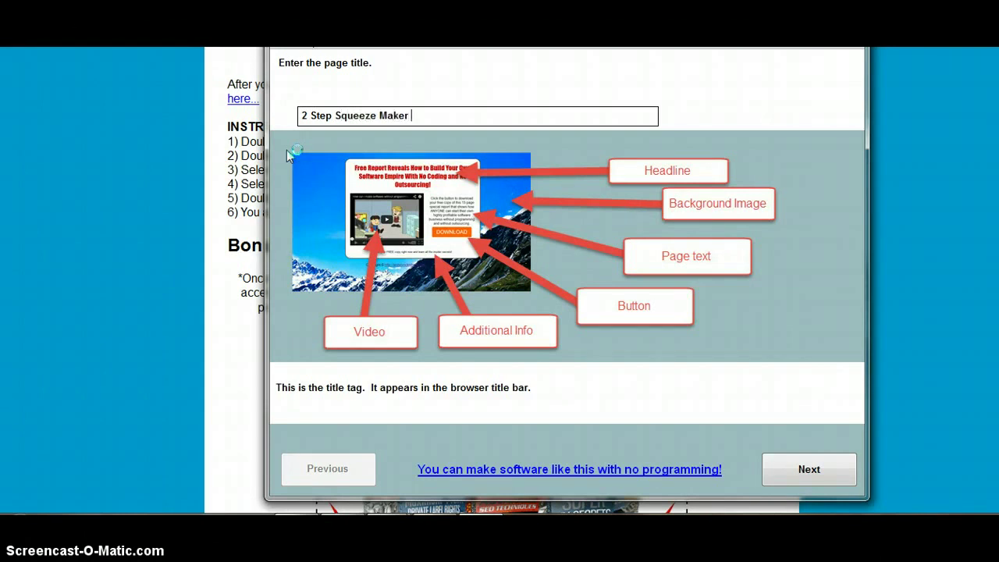
{"action": "type", "text": "Demo"}
{"action": "key", "text": "Return"}
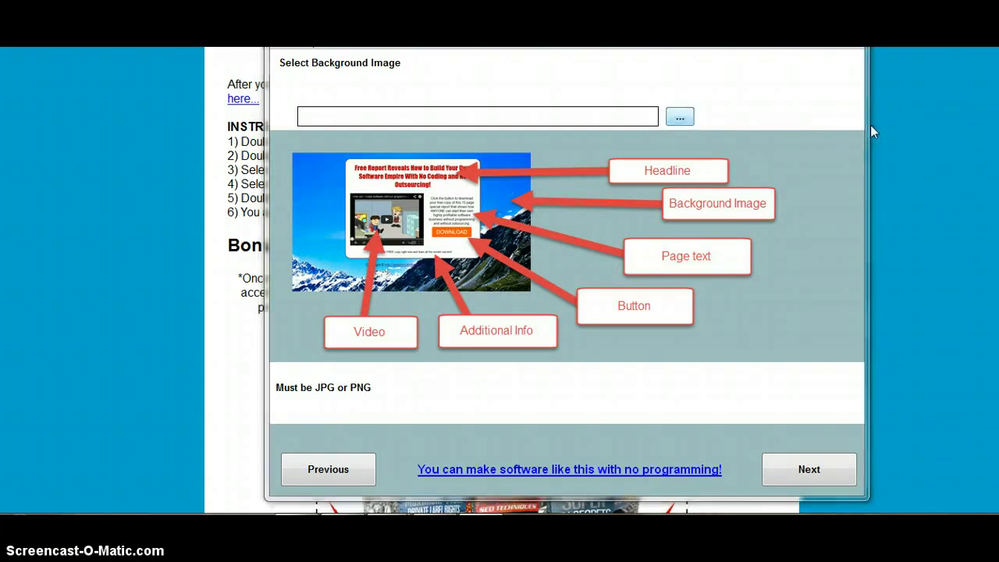
Choose BACKGROUNDboardwalkpov.jpg from the Pictures library as the background image and continue to the headline.
{"action": "left_click", "coordinate": [680, 117]}
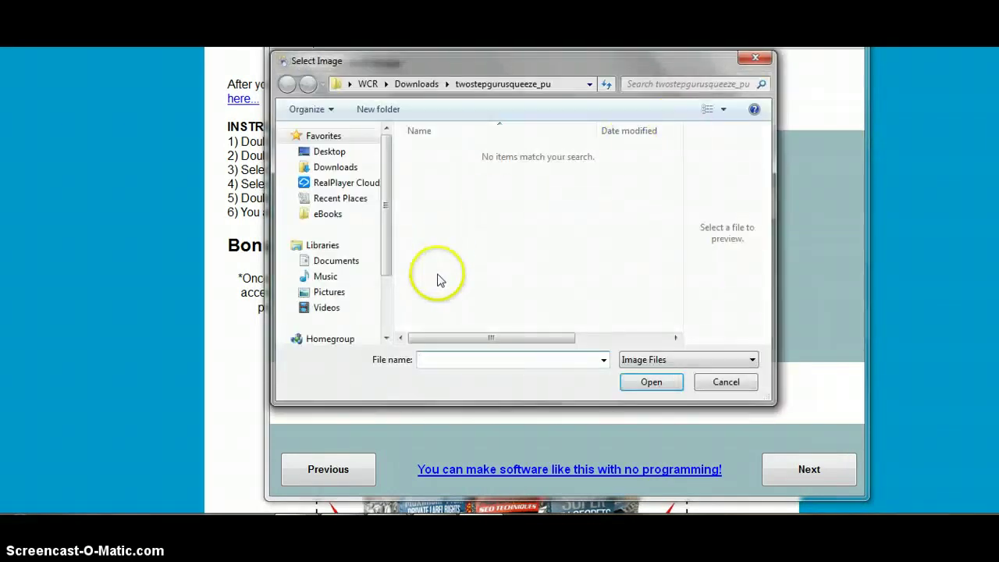
{"action": "left_click", "coordinate": [315, 296]}
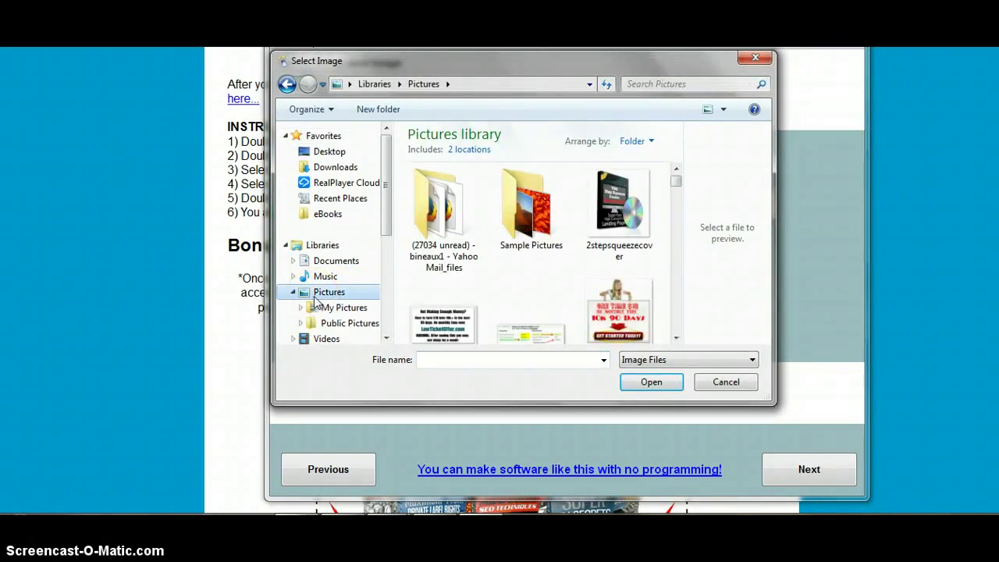
{"action": "left_click_drag", "start_coordinate": [676, 185], "coordinate": [673, 204]}
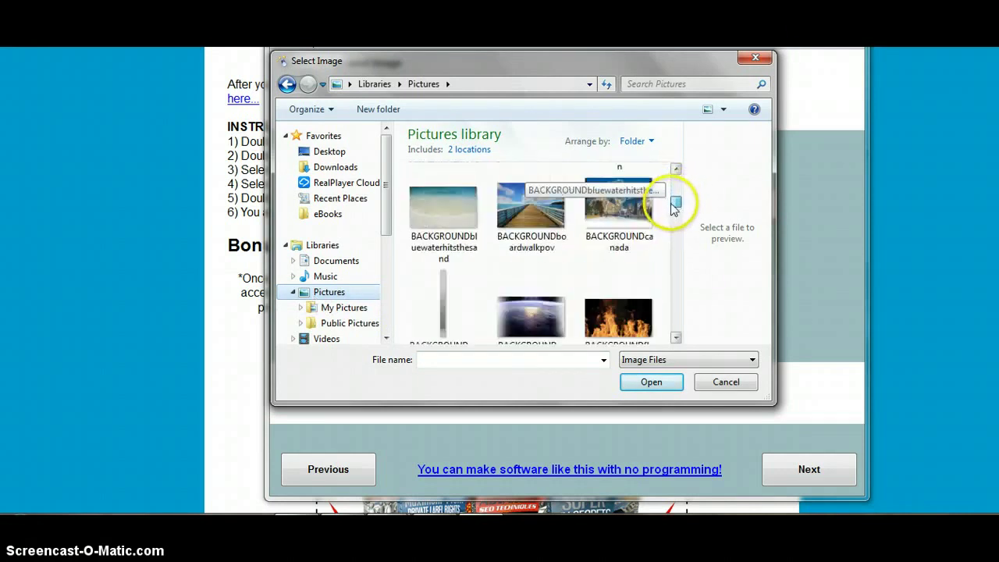
{"action": "left_click", "coordinate": [528, 243]}
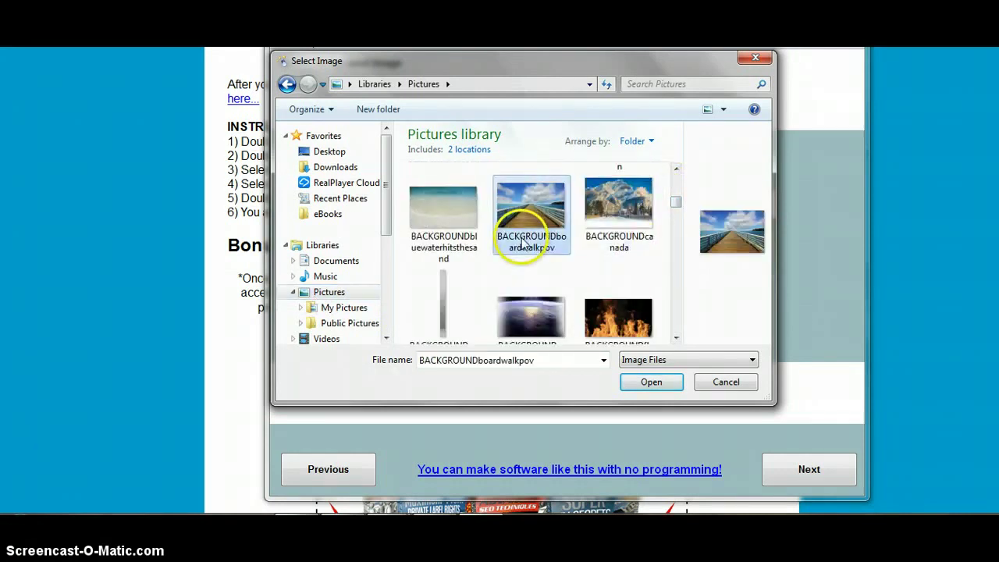
{"action": "left_click", "coordinate": [632, 382]}
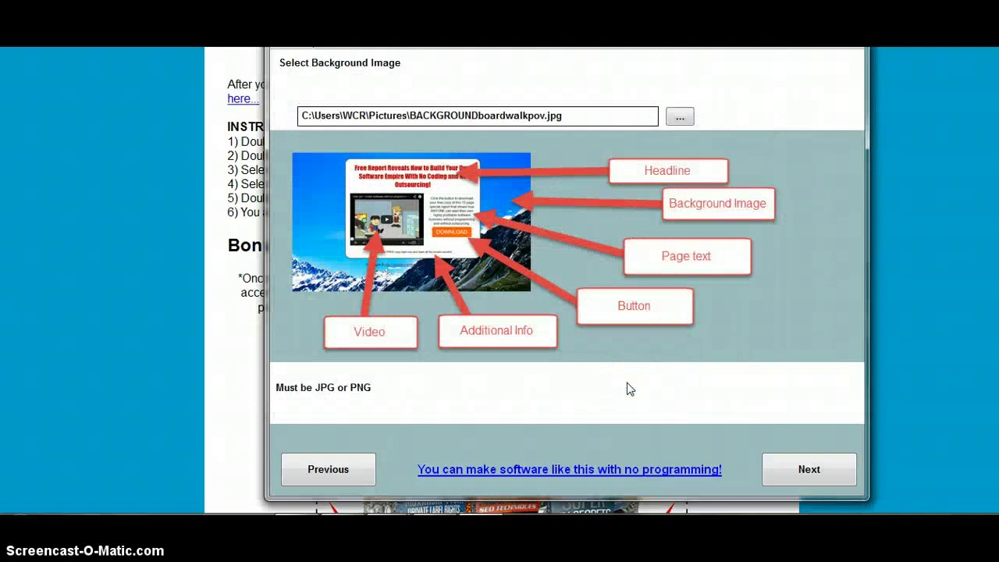
{"action": "left_click", "coordinate": [809, 468]}
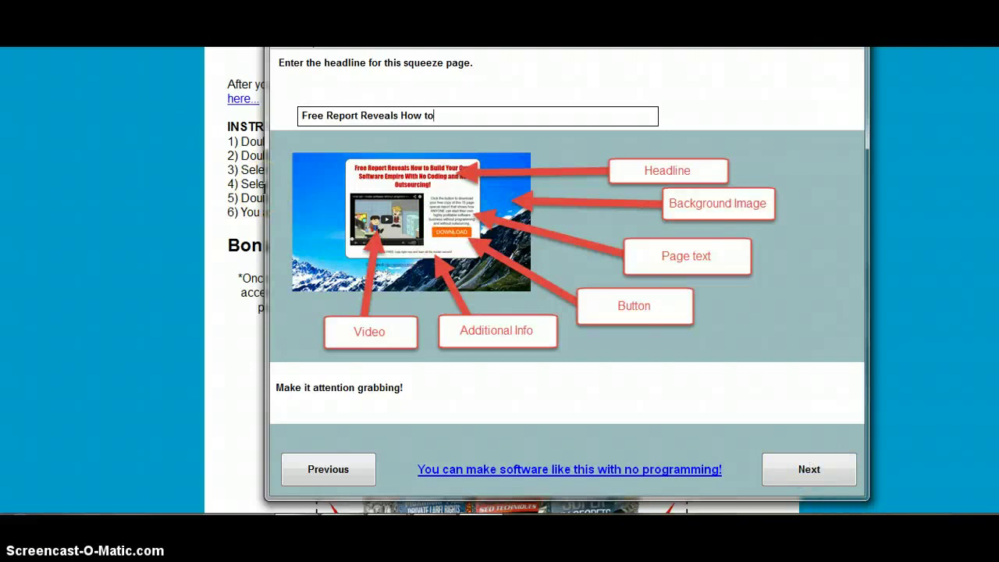
Set the headline to "New Software Reveals How to Make 2 Step Squeeze Pages with Ease!" and continue to the video embed code.
{"action": "left_click_drag", "start_coordinate": [361, 115], "coordinate": [325, 116]}
{"action": "key", "text": "BackSpace"}
{"action": "key", "text": "BackSpace"}
{"action": "key", "text": "BackSpace"}
{"action": "key", "text": "BackSpace"}
{"action": "key", "text": "BackSpace"}
{"action": "key", "text": "BackSpace"}
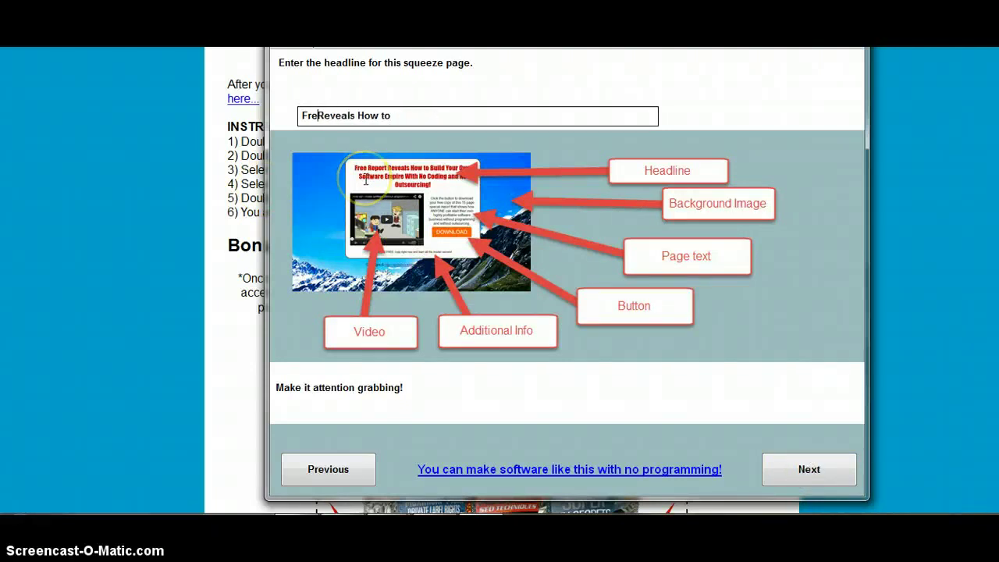
{"action": "type", "text": "New S"}
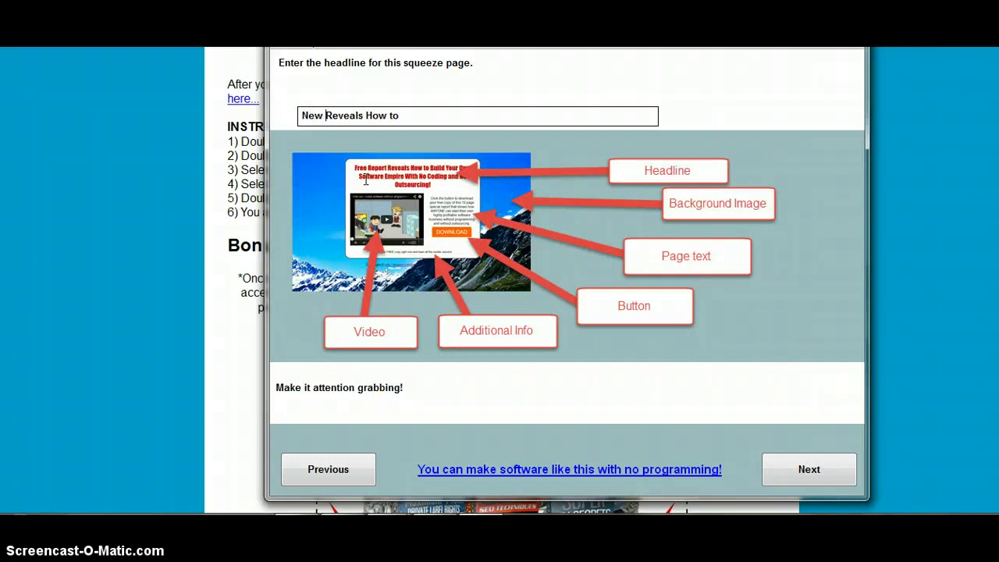
{"action": "type", "text": "oftware"}
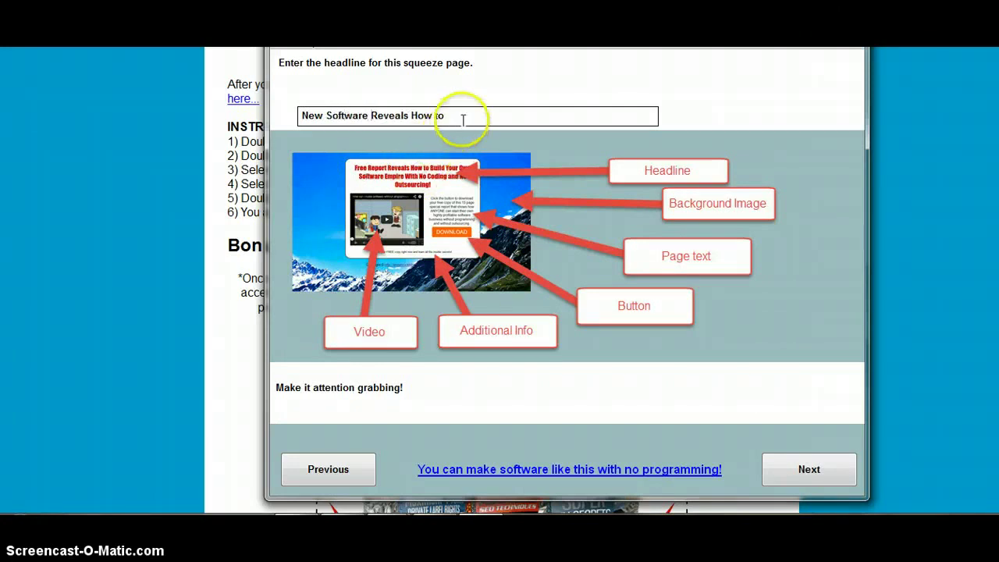
{"action": "type", "text": "  Make"}
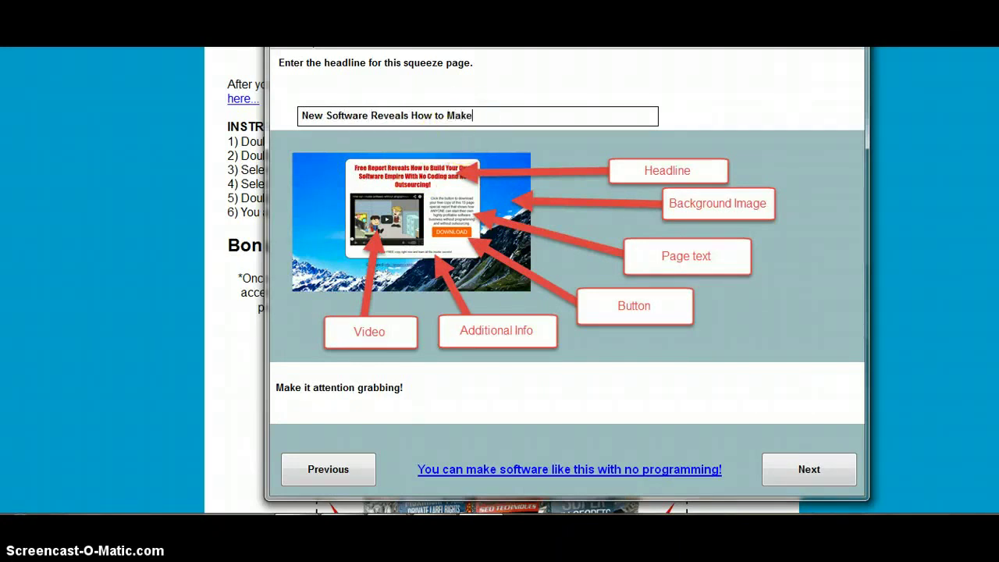
{"action": "type", "text": " 2 Step Squeeze Pages wit"}
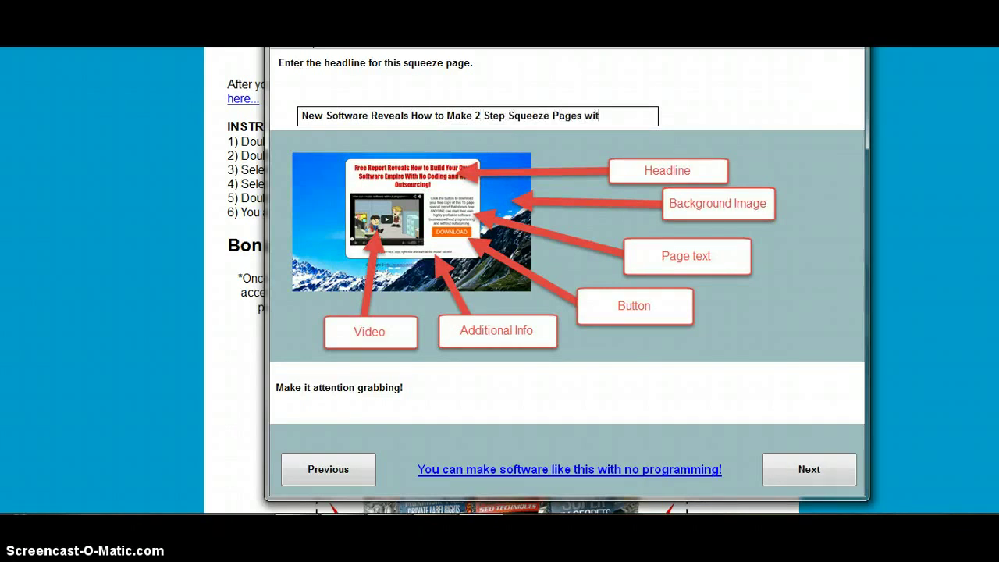
{"action": "type", "text": "h Esase!"}
{"action": "left_click", "coordinate": [809, 469]}
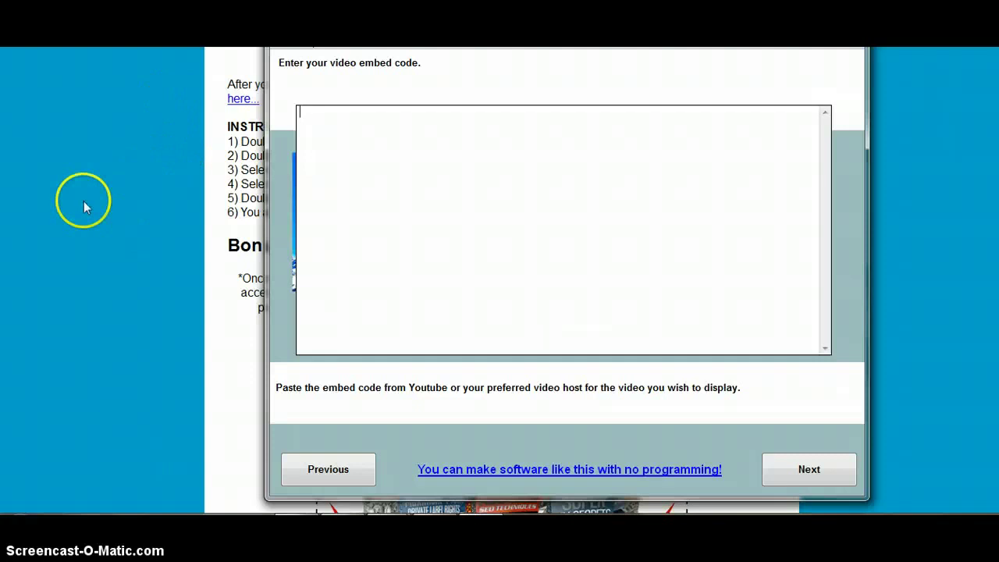
Switch to the YouTube page of the "Best 2 Step Squeeze Page Creator" video and play it briefly before pausing it.
{"action": "key", "text": "alt+F4"}
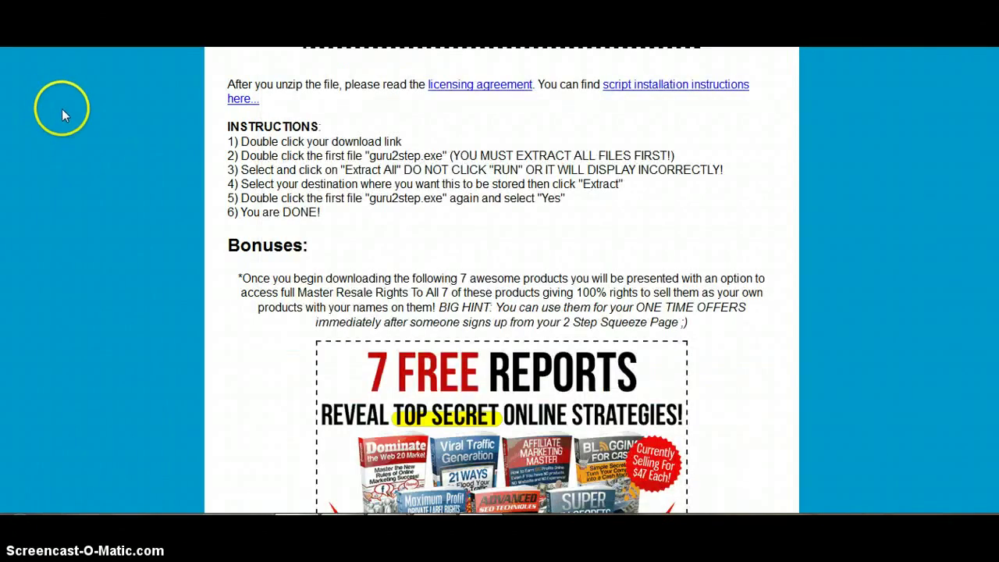
{"action": "key", "text": "Escape"}
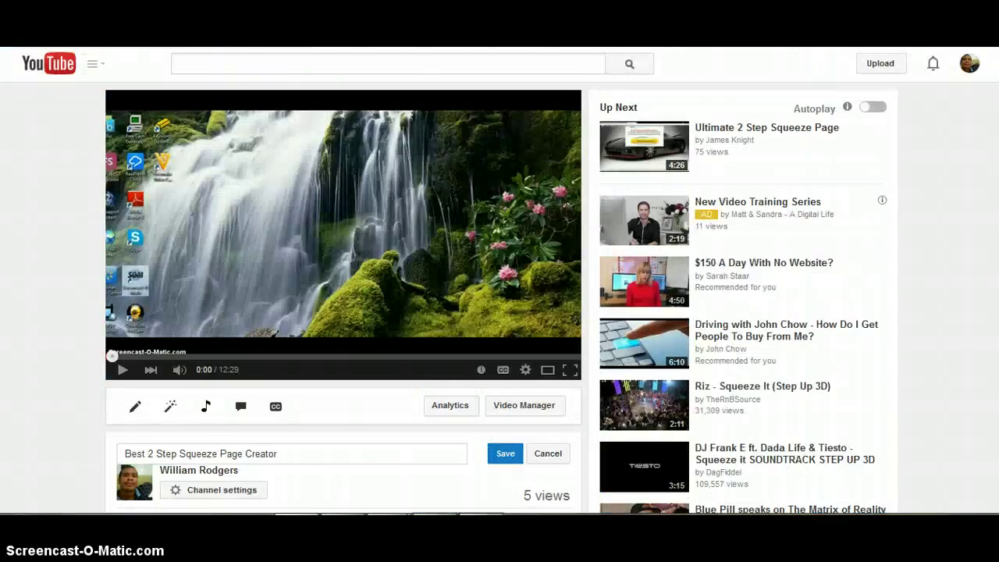
{"action": "left_click", "coordinate": [123, 370]}
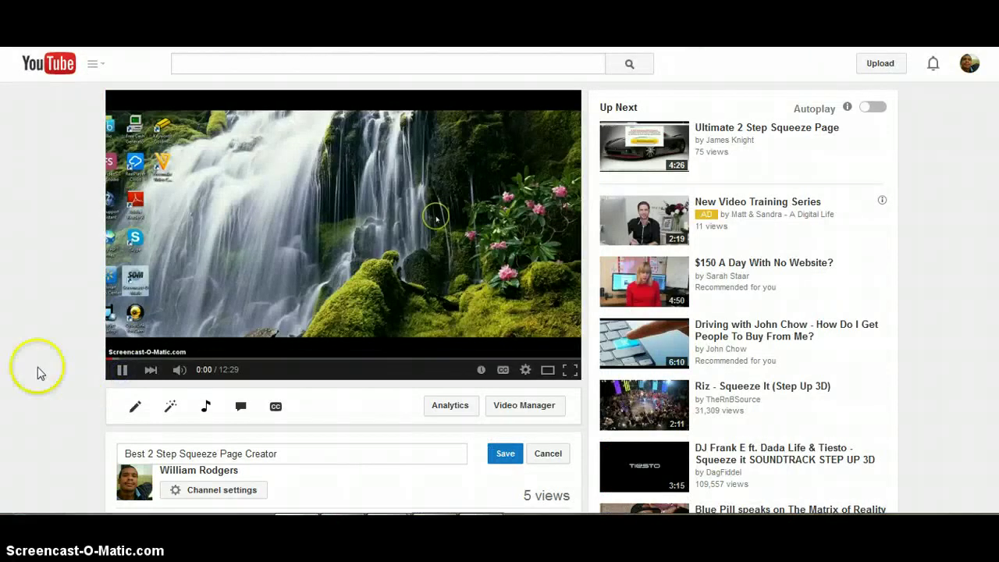
{"action": "left_click", "coordinate": [123, 372]}
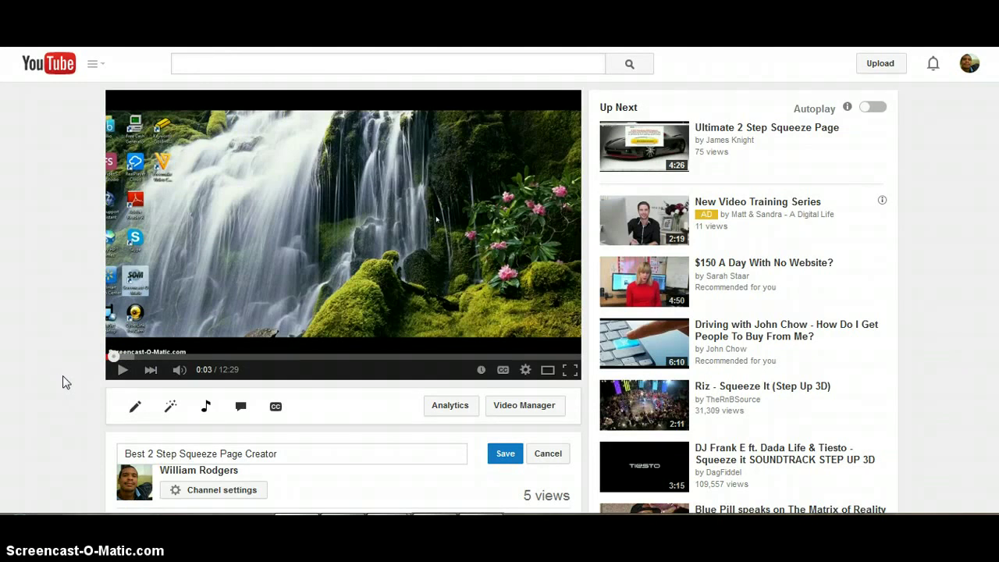
Open the embed code of the "Best 2 Step Squeeze Page Creator" video from its sharing options.
{"action": "scroll", "coordinate": [67, 408], "scroll_direction": "down", "scroll_amount": 1}
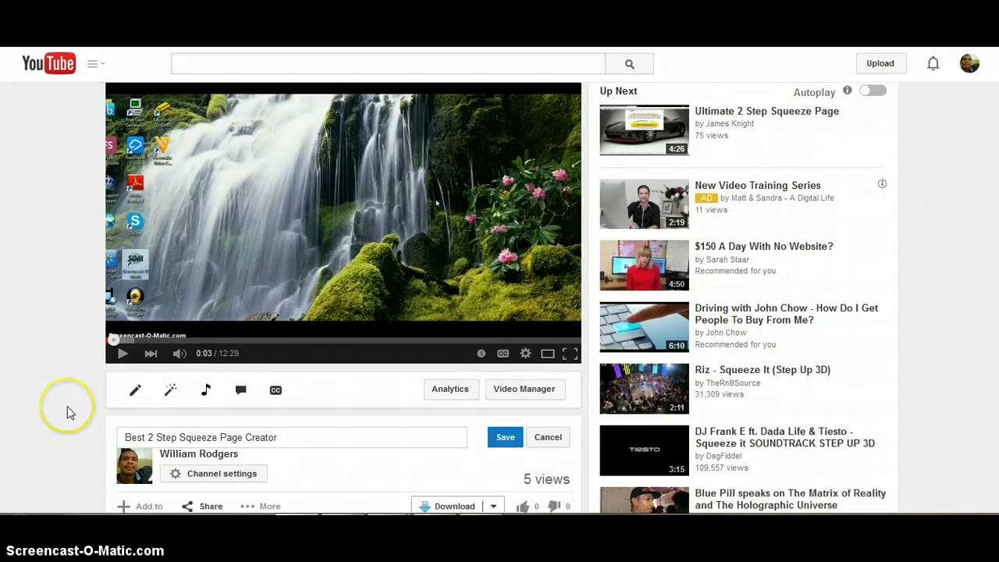
{"action": "scroll", "coordinate": [67, 412], "scroll_direction": "down", "scroll_amount": 3}
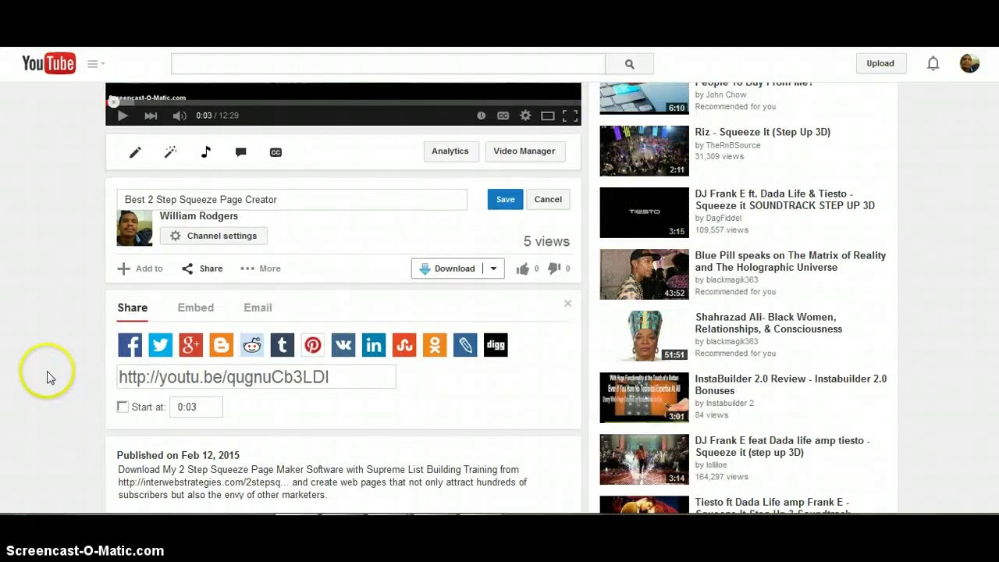
{"action": "left_click", "coordinate": [128, 317]}
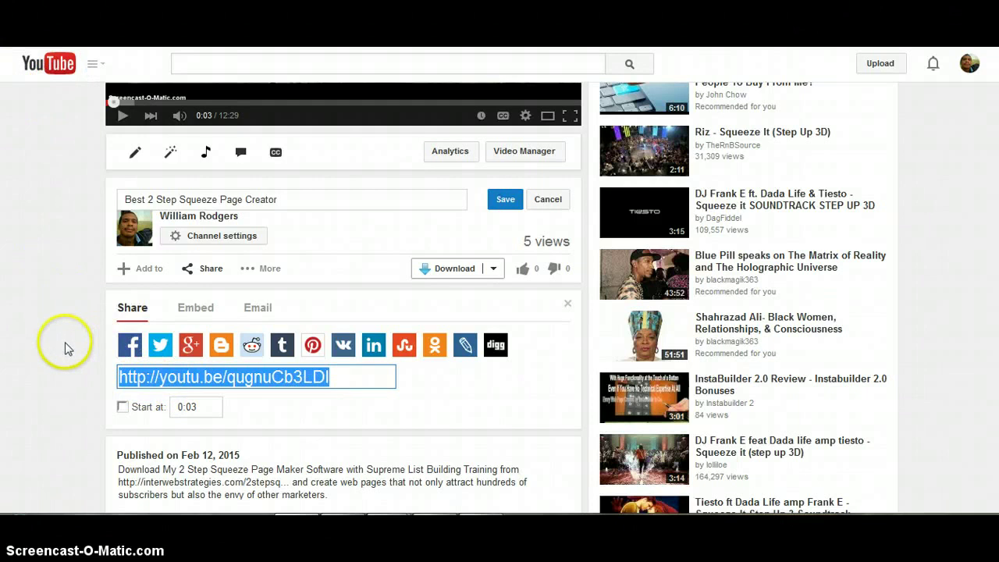
{"action": "left_click", "coordinate": [187, 315]}
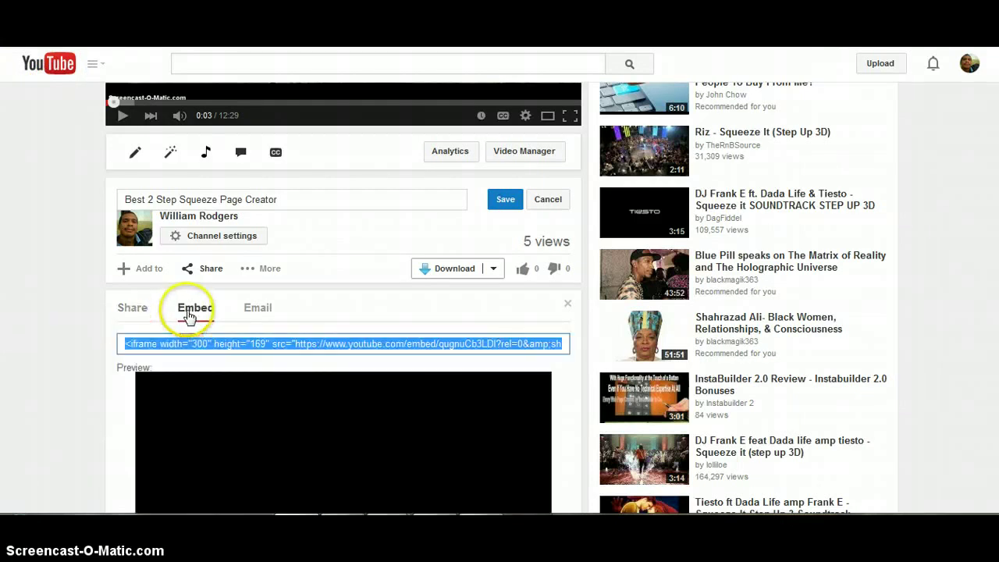
Select Custom size as the embedded video's size and check its 300 × 169 dimensions.
{"action": "scroll", "coordinate": [66, 336], "scroll_direction": "down", "scroll_amount": 3}
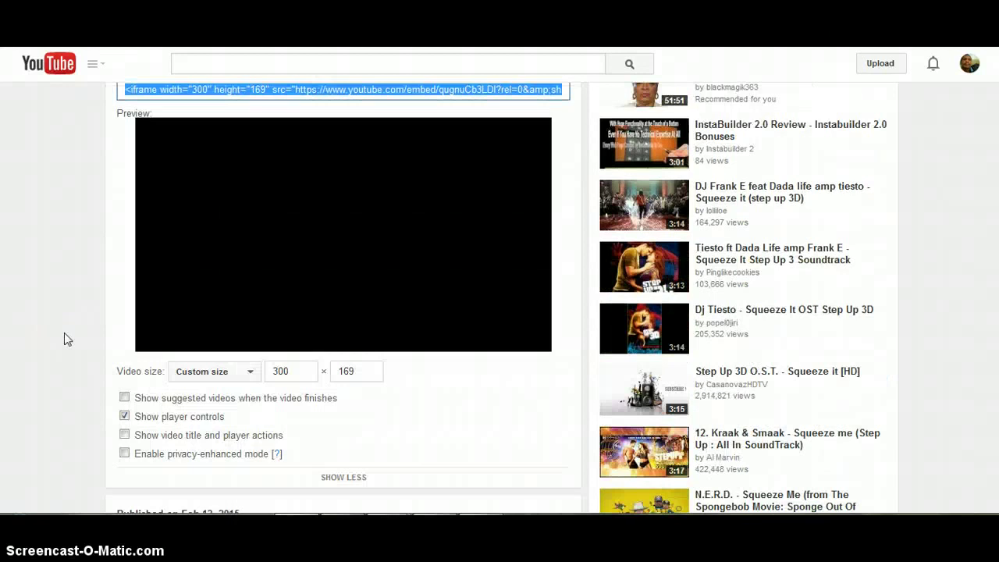
{"action": "scroll", "coordinate": [244, 381], "scroll_direction": "down", "scroll_amount": 1}
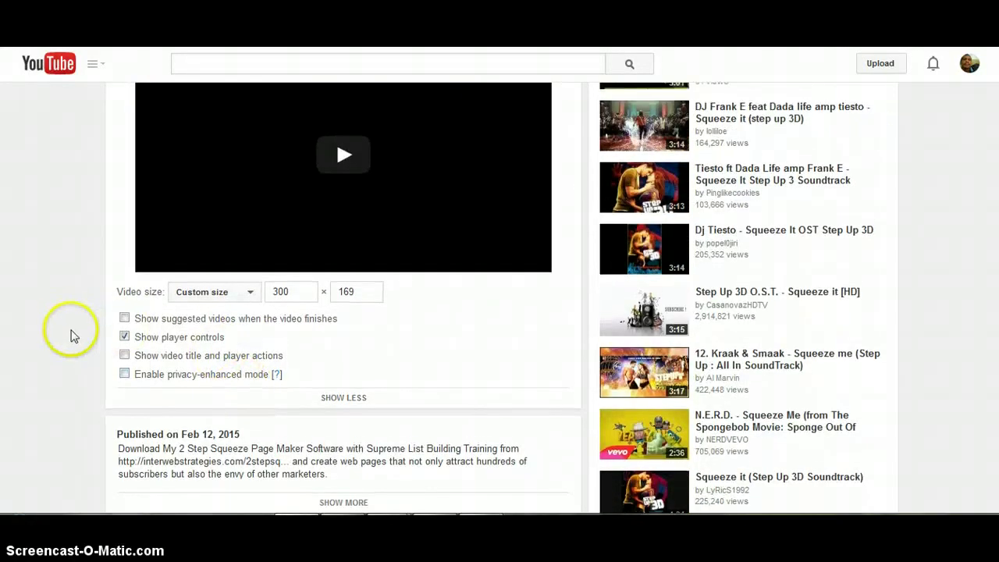
{"action": "scroll", "coordinate": [71, 336], "scroll_direction": "up", "scroll_amount": 1}
{"action": "left_click", "coordinate": [244, 372]}
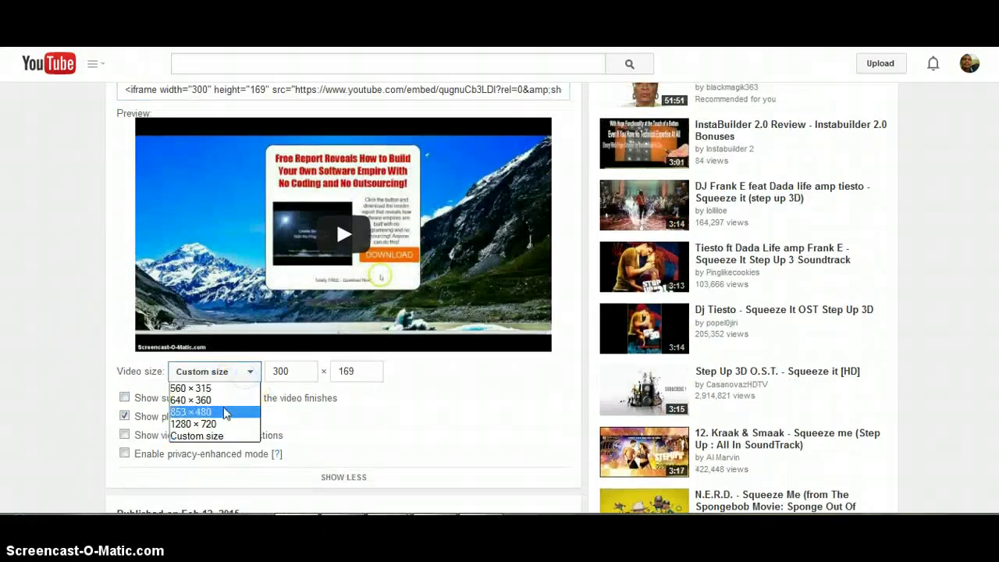
{"action": "left_click", "coordinate": [209, 436]}
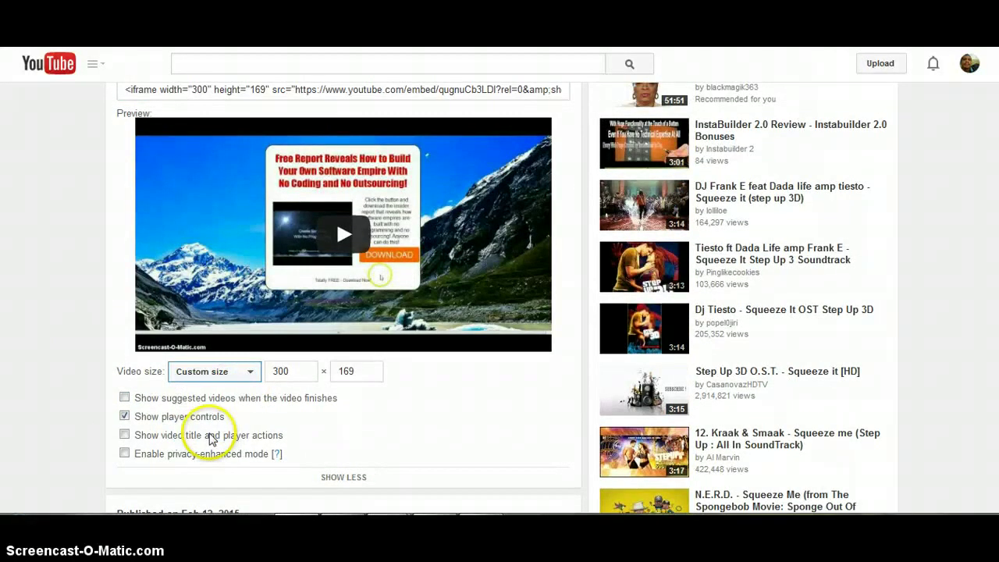
{"action": "left_click", "coordinate": [301, 372]}
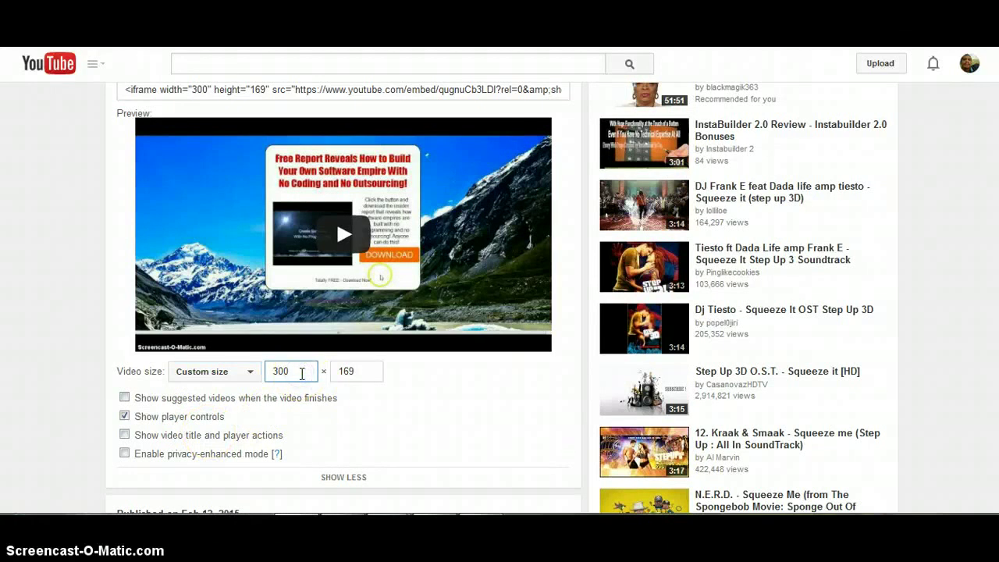
{"action": "left_click", "coordinate": [30, 344]}
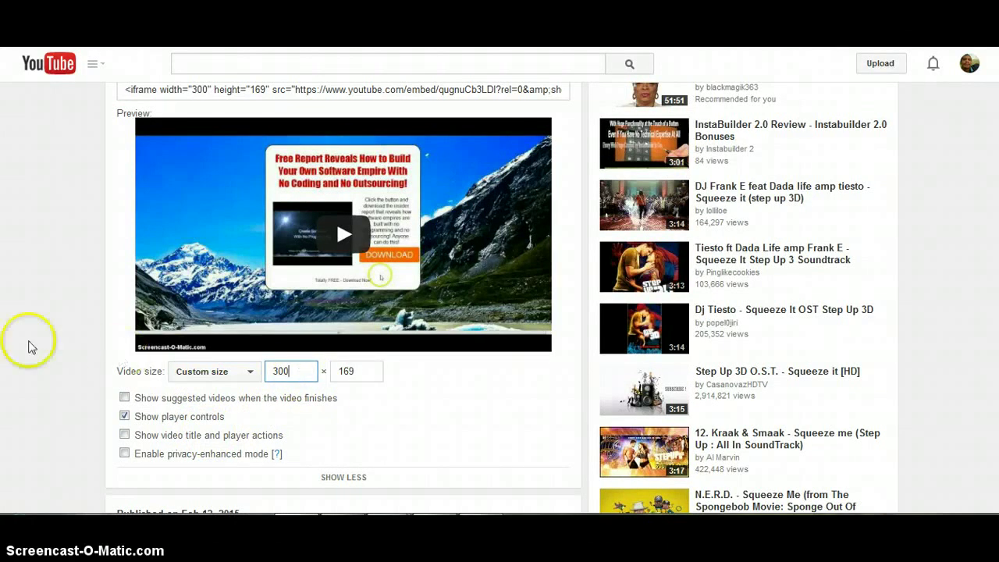
{"action": "left_click", "coordinate": [343, 377]}
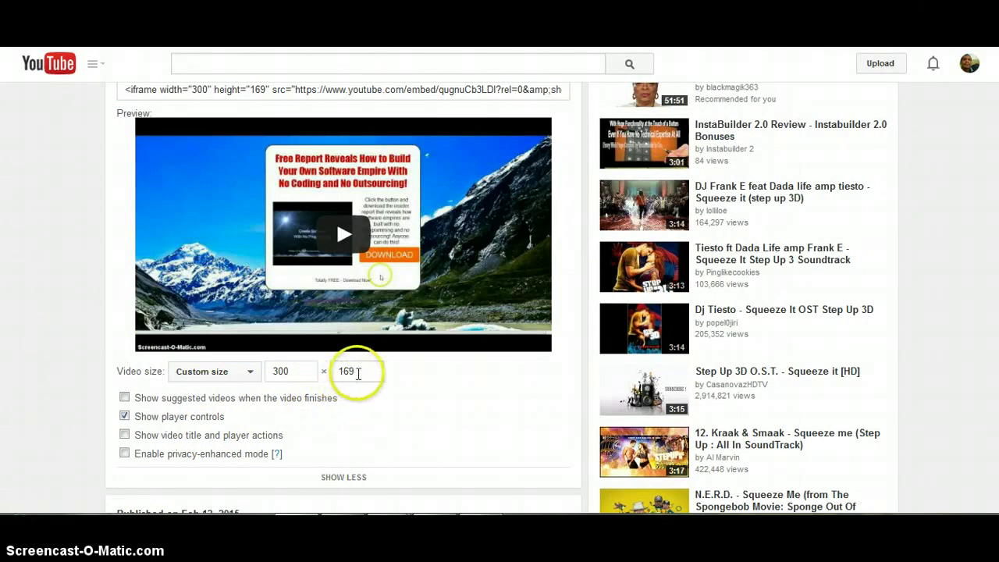
Copy the video's complete iframe embed code.
{"action": "scroll", "coordinate": [67, 302], "scroll_direction": "up", "scroll_amount": 2}
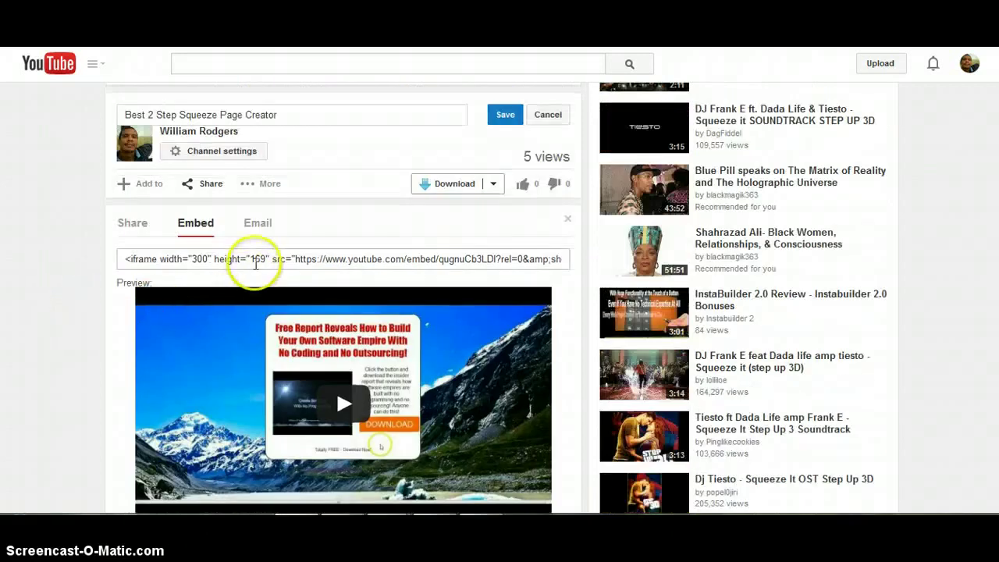
{"action": "left_click", "coordinate": [254, 258]}
{"action": "right_click", "coordinate": [256, 262]}
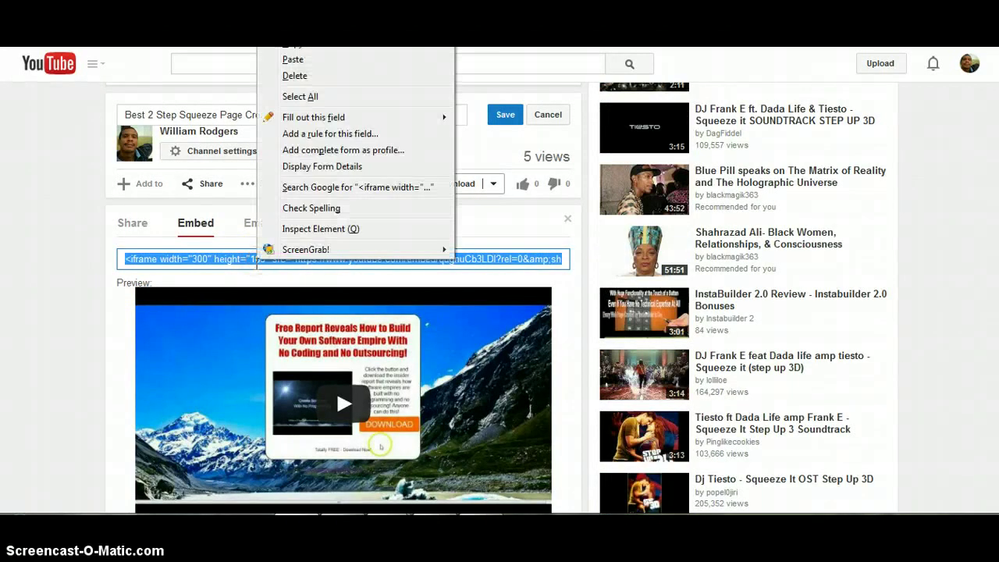
{"action": "left_click", "coordinate": [293, 43]}
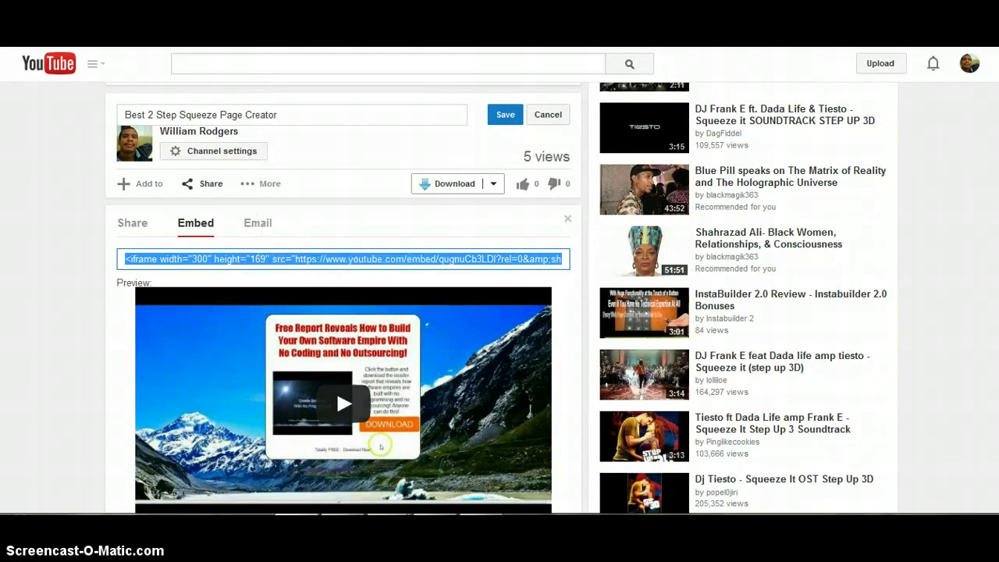
Switch back to Two Step Guru Squeeze Page Maker, paste the copied code as the video embed code and continue to the opt-in text.
{"action": "left_click", "coordinate": [476, 508]}
{"action": "right_click", "coordinate": [425, 153]}
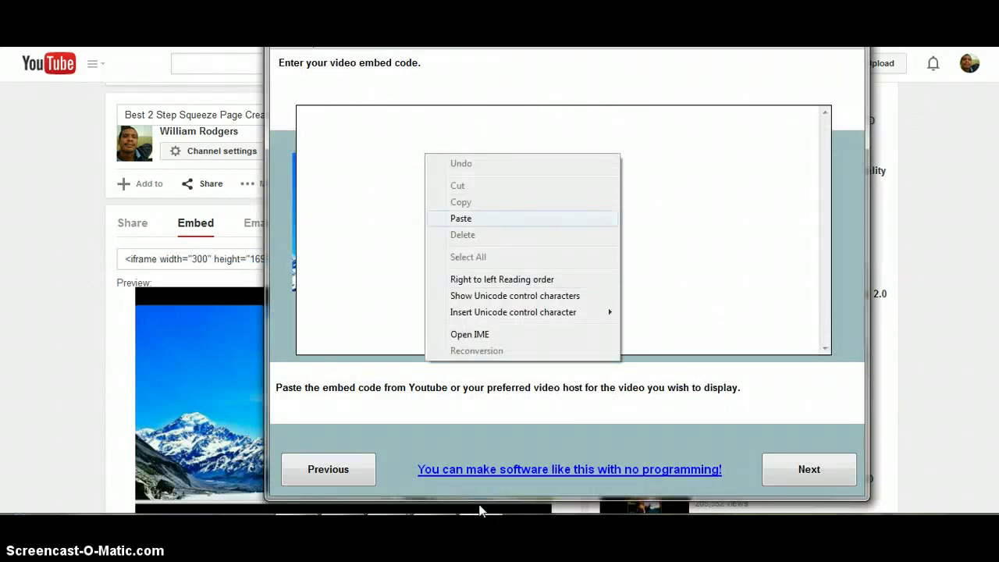
{"action": "left_click", "coordinate": [461, 218]}
{"action": "left_click", "coordinate": [809, 469]}
Enter the opt-in text "Leave your competition in the dust using these awesome pages... Get it NOW!" and continue to the button text.
{"action": "left_click", "coordinate": [377, 289]}
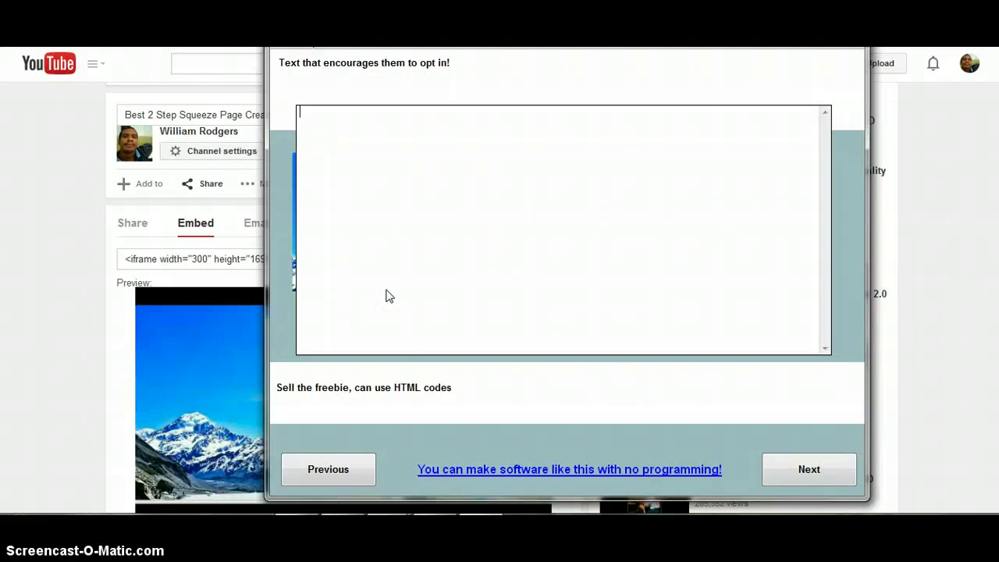
{"action": "left_click", "coordinate": [536, 190]}
{"action": "left_click", "coordinate": [597, 82]}
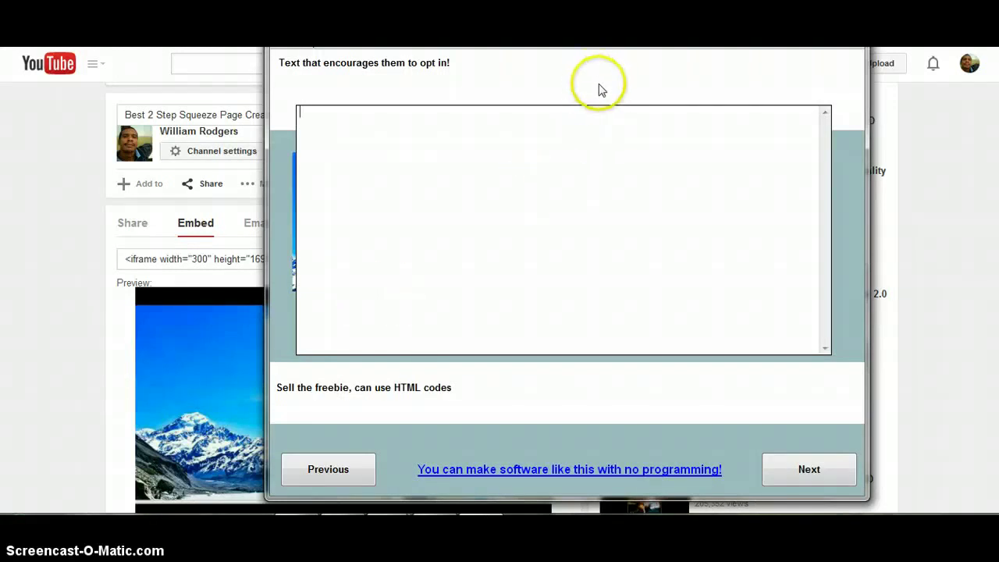
{"action": "left_click", "coordinate": [599, 91]}
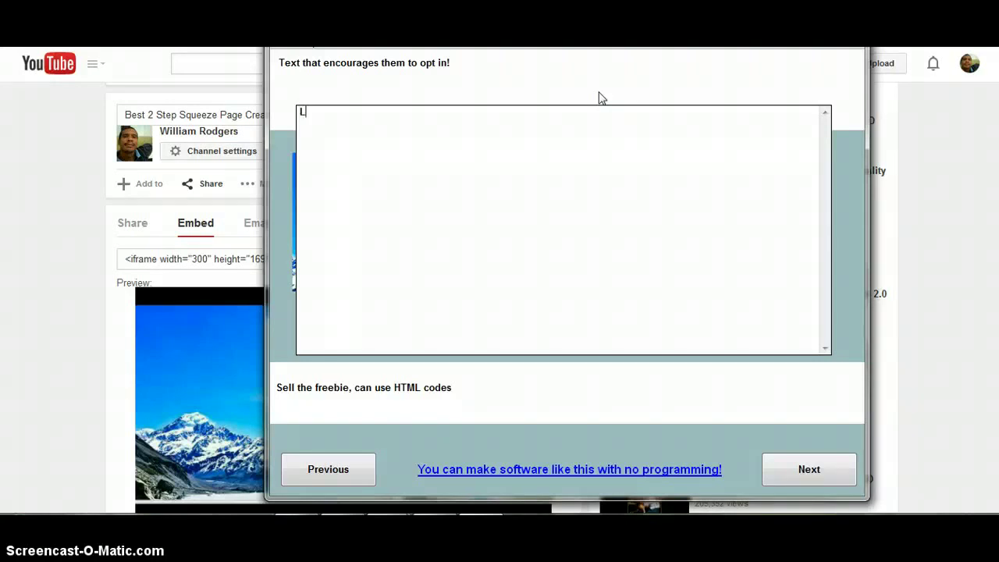
{"action": "type", "text": "eave your competit"}
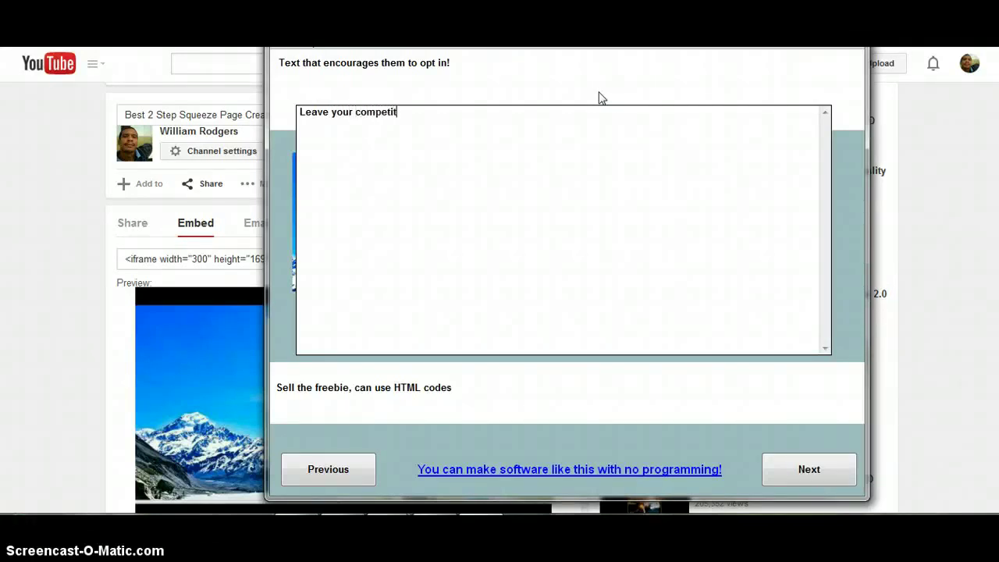
{"action": "type", "text": "ion in the dust using these"}
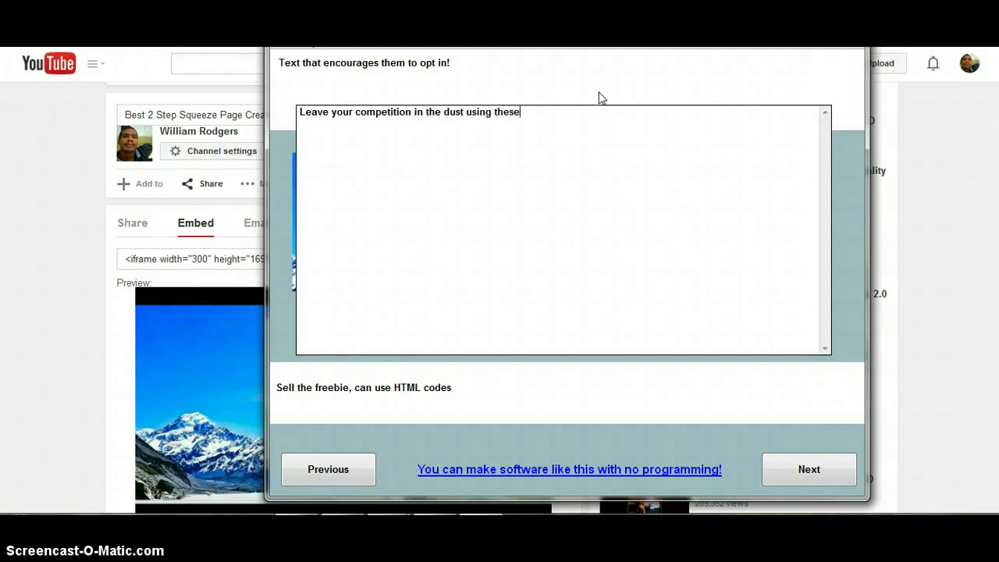
{"action": "type", "text": " awesome pag"}
{"action": "type", "text": "es... G"}
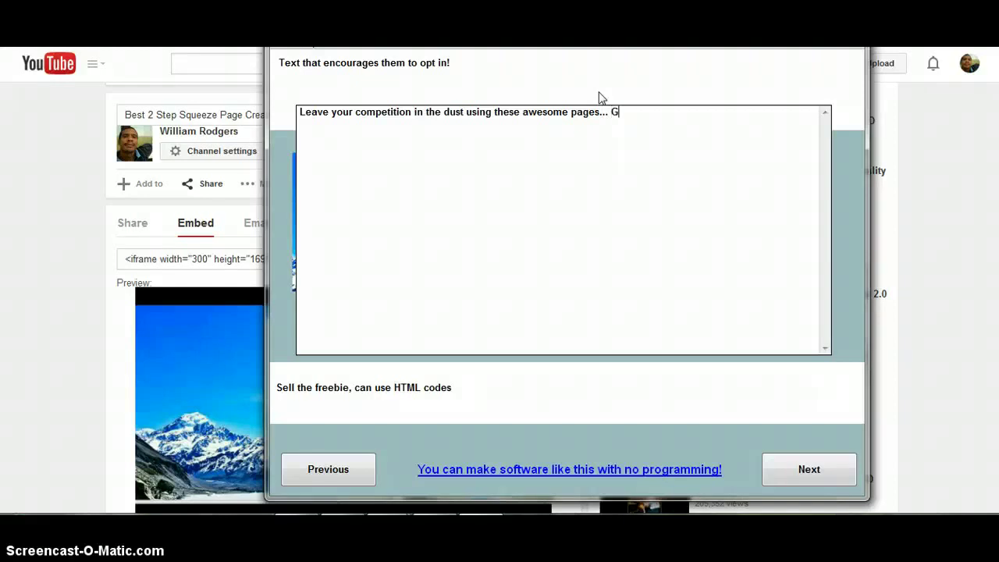
{"action": "type", "text": "et it NOW!"}
{"action": "left_click", "coordinate": [810, 471]}
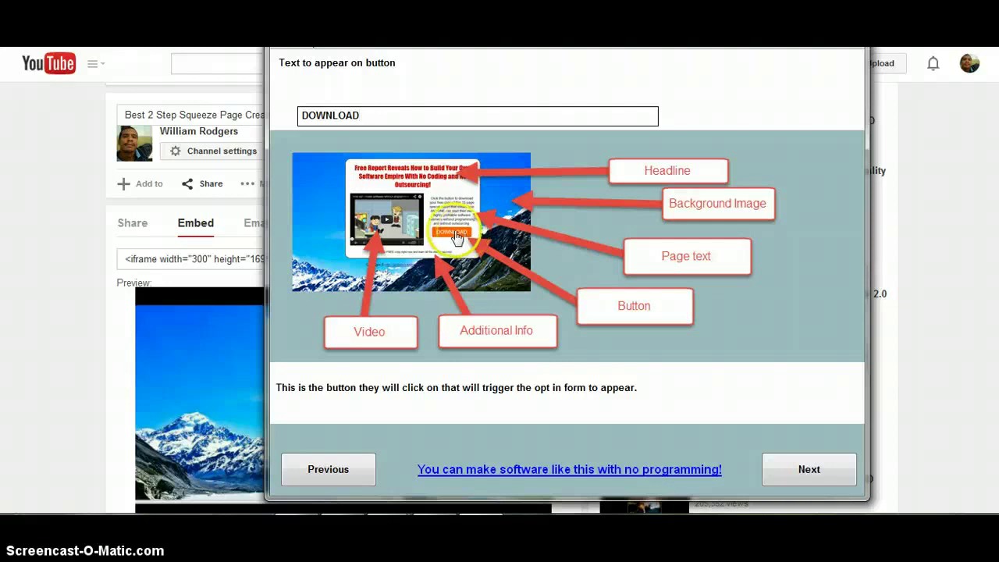
Replace the button text with "CONTINUE..." and continue to the button text color.
{"action": "left_click_drag", "start_coordinate": [369, 125], "coordinate": [288, 119]}
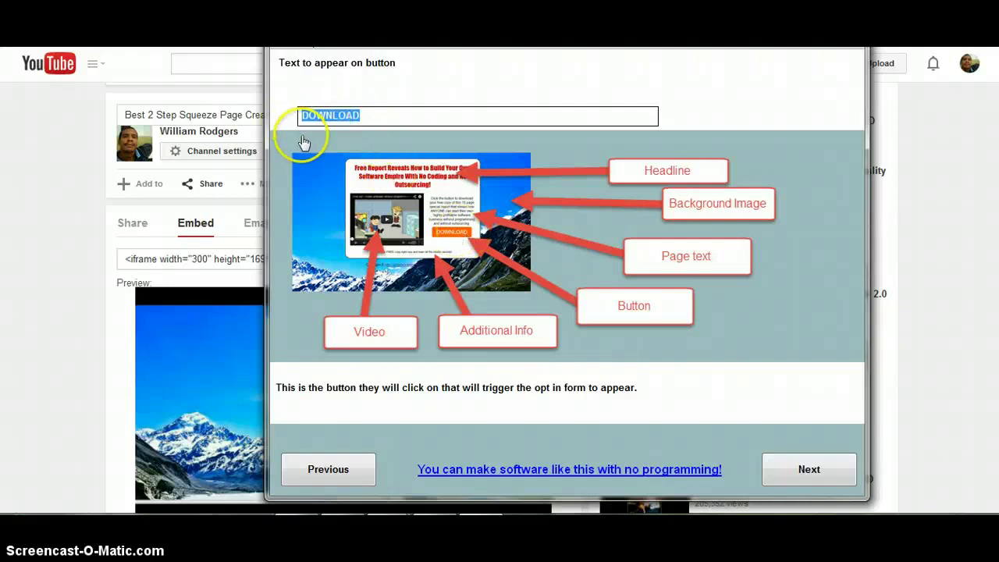
{"action": "type", "text": "CON"}
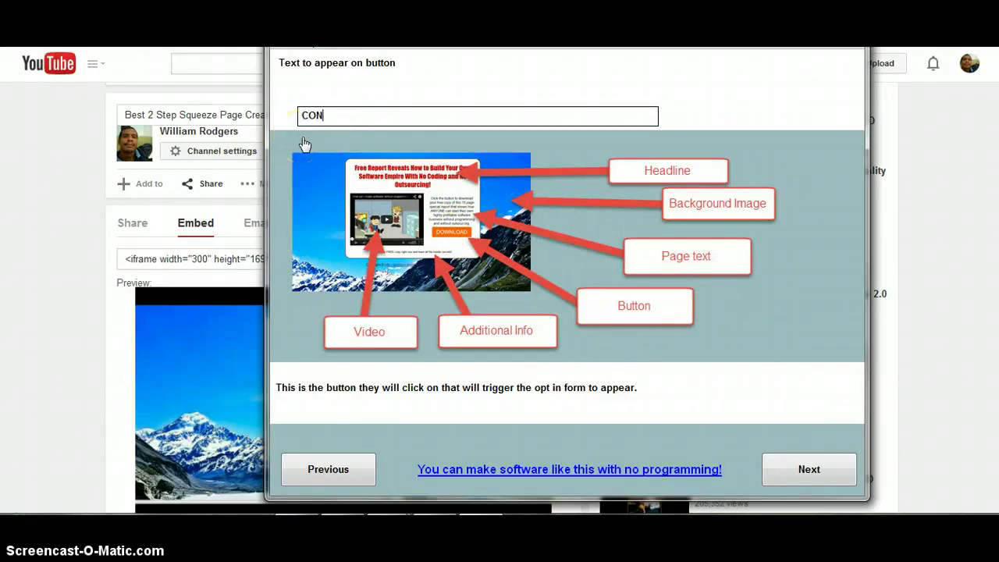
{"action": "type", "text": "TINUE..."}
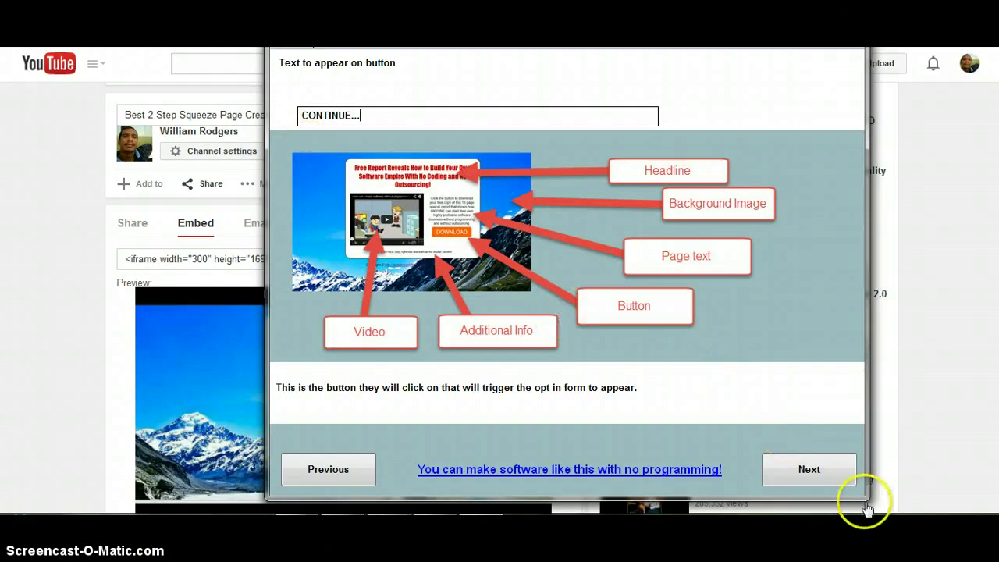
{"action": "left_click", "coordinate": [854, 484]}
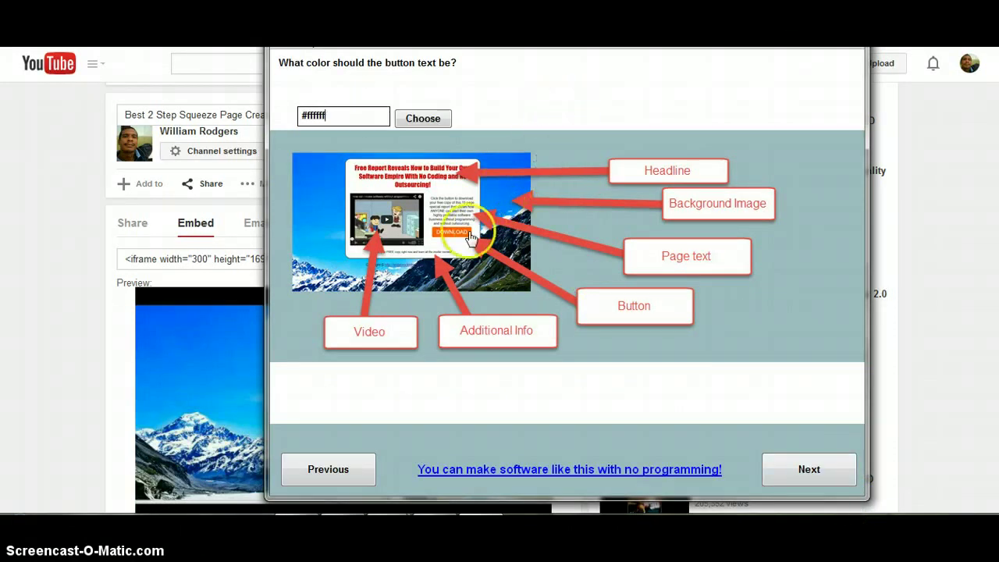
Set the button text color to black and continue to the button's background color.
{"action": "left_click", "coordinate": [418, 118]}
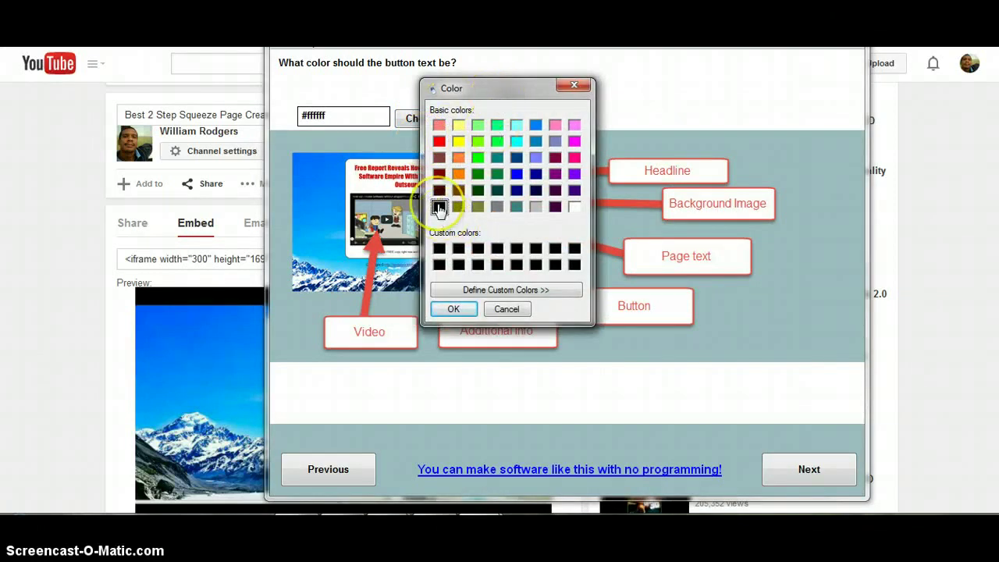
{"action": "left_click", "coordinate": [454, 309]}
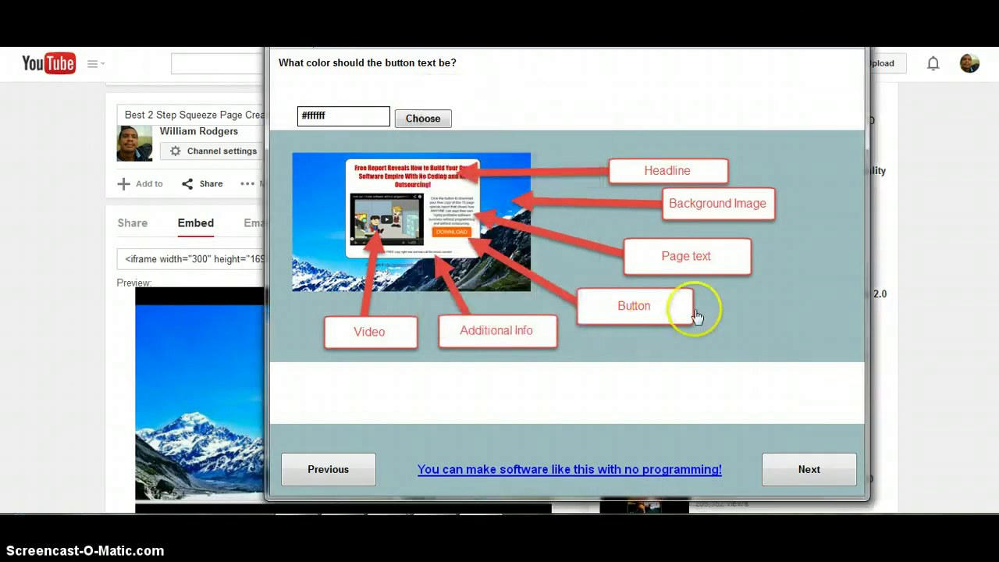
{"action": "left_click", "coordinate": [777, 476]}
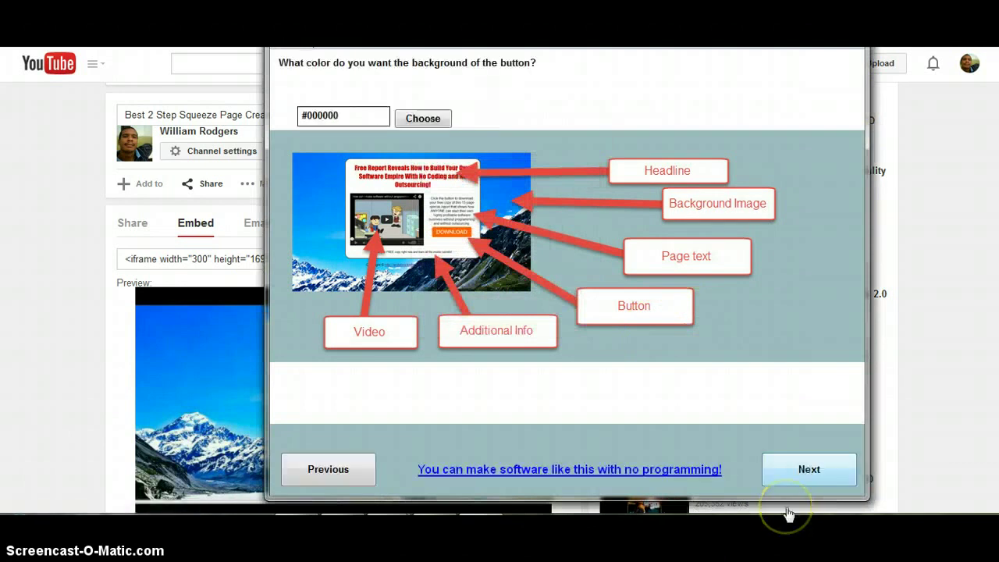
Set the button's background color to bright green (#00FF00) and bring the squeeze page maker back to the front.
{"action": "type", "text": "#FF6600"}
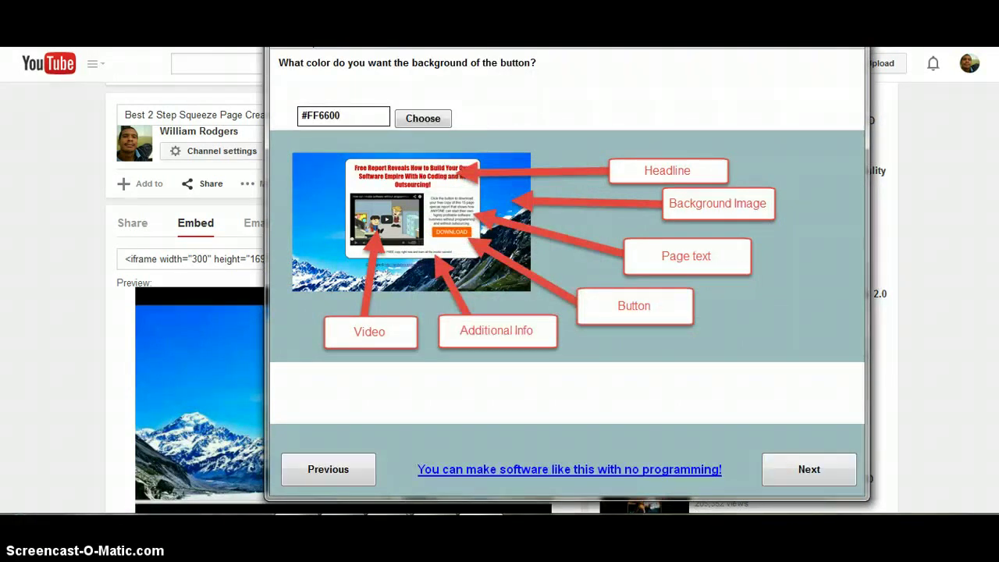
{"action": "left_click", "coordinate": [422, 118]}
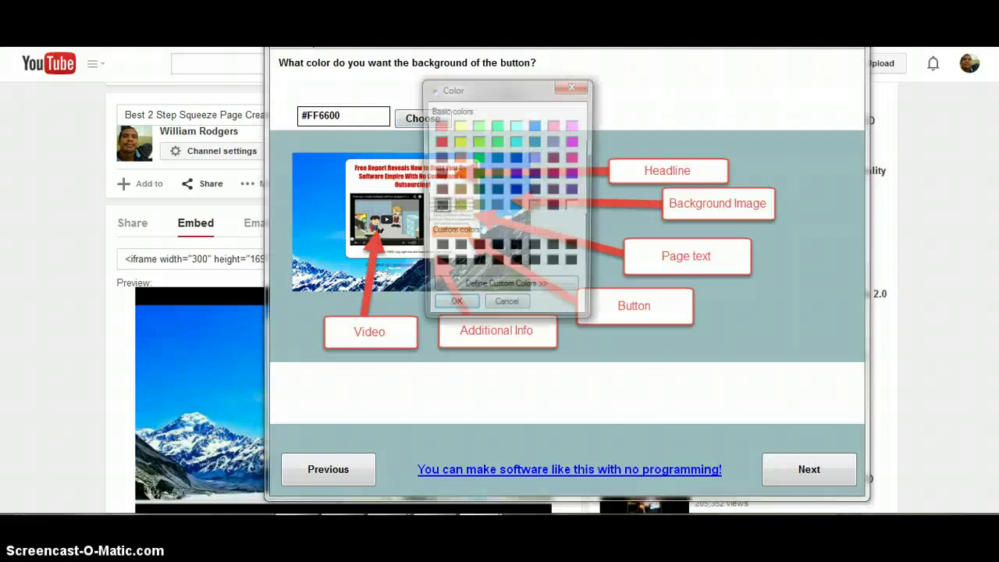
{"action": "left_click", "coordinate": [477, 158]}
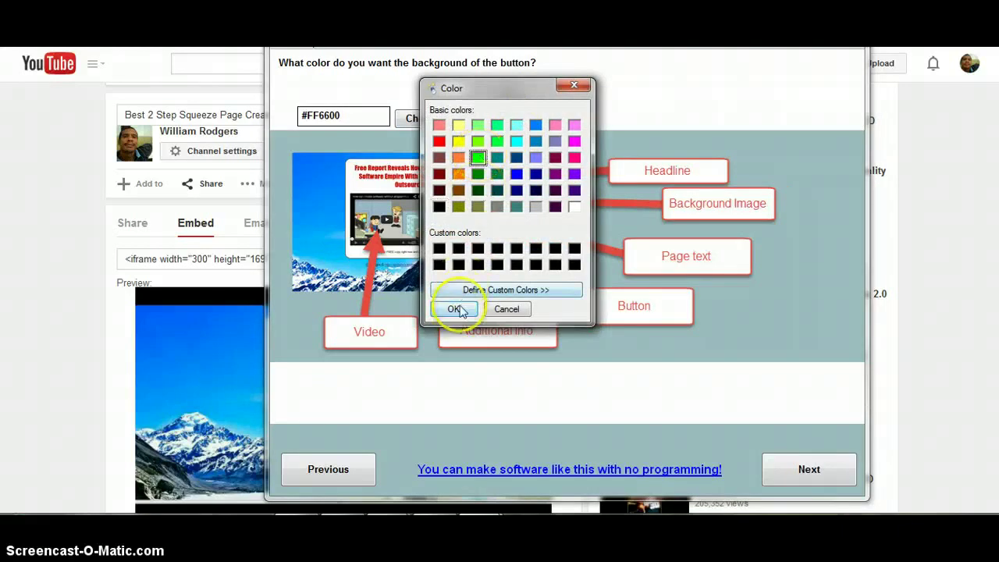
{"action": "left_click", "coordinate": [453, 309]}
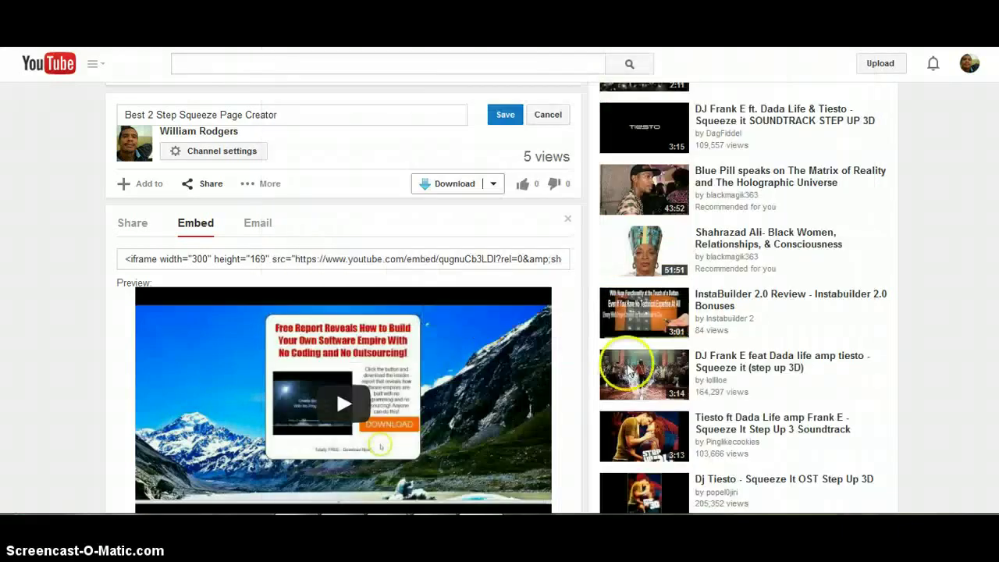
{"action": "left_click", "coordinate": [343, 258]}
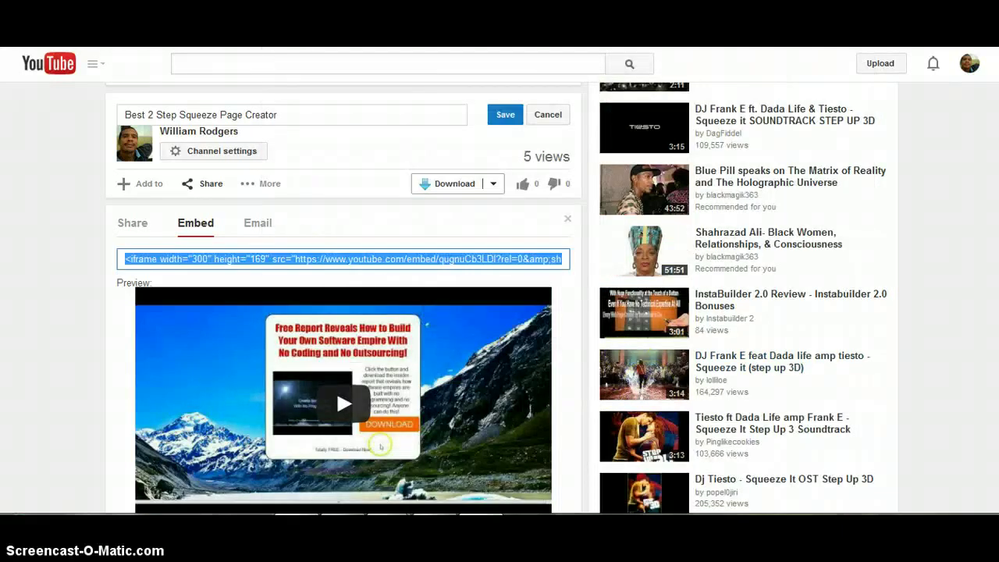
{"action": "left_click", "coordinate": [518, 513]}
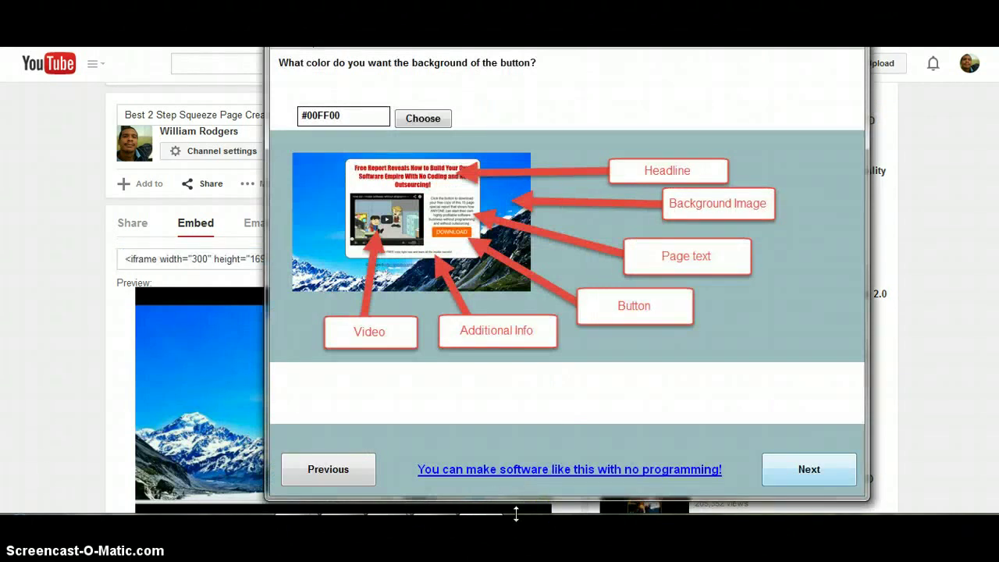
Continue to the button's hover color, set it to dark green (#008000), and proceed to the opt-in form code.
{"action": "key", "text": "Return"}
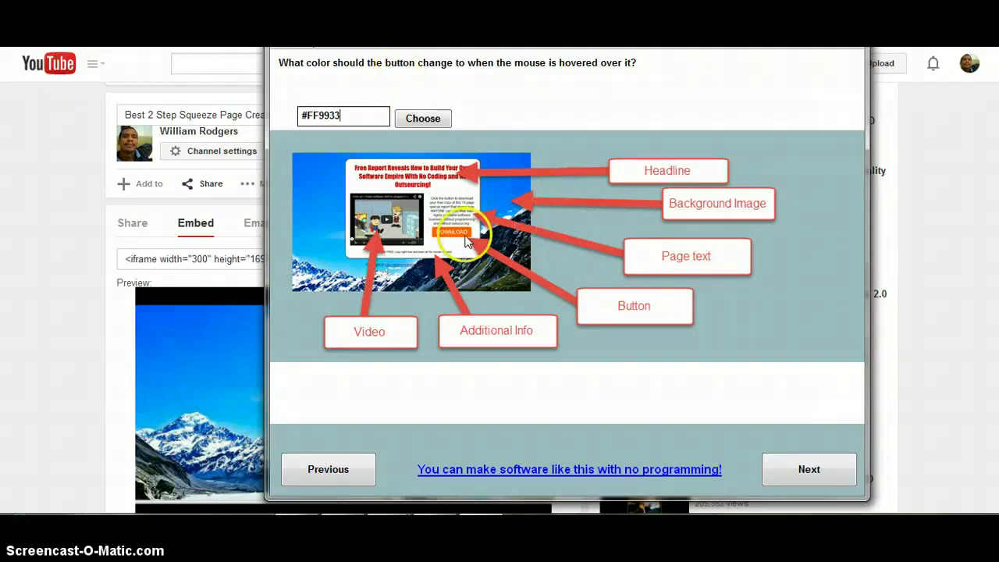
{"action": "left_click", "coordinate": [417, 118]}
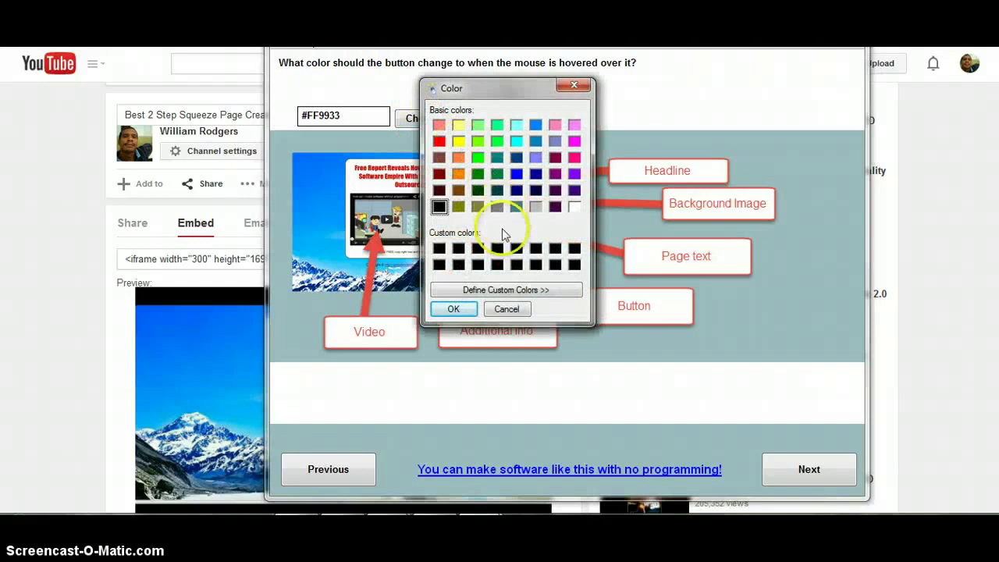
{"action": "left_click", "coordinate": [478, 175]}
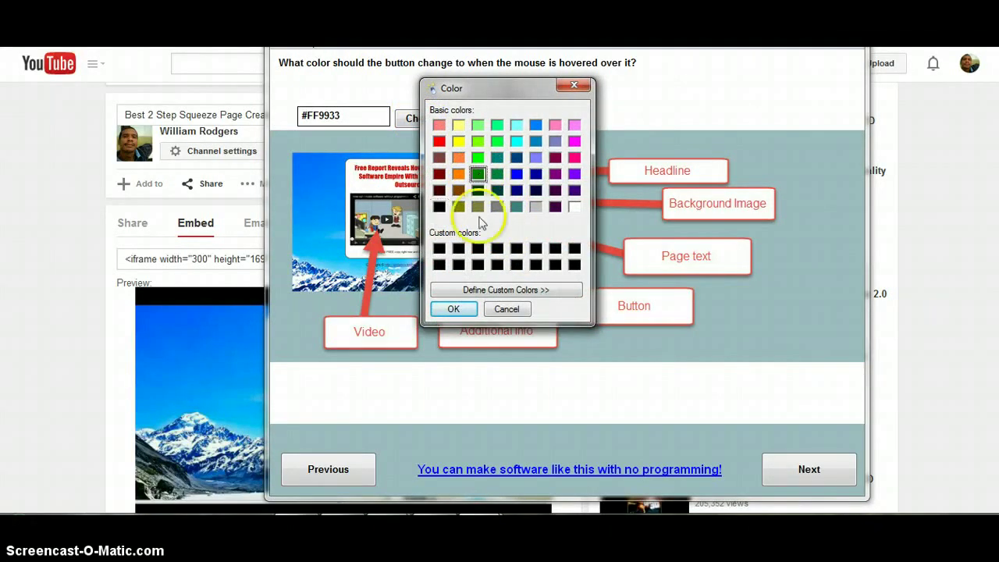
{"action": "left_click", "coordinate": [455, 309]}
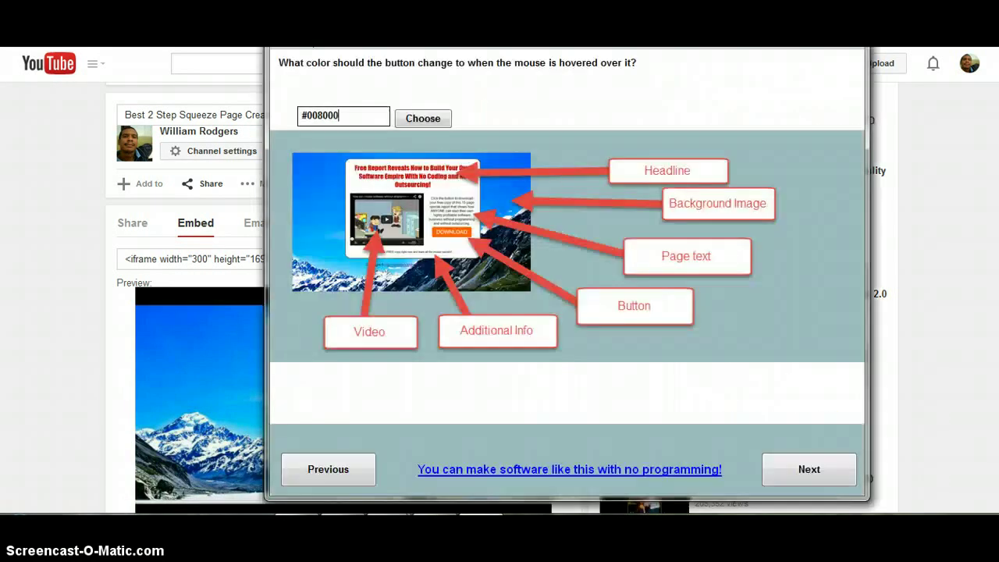
{"action": "left_click", "coordinate": [871, 434]}
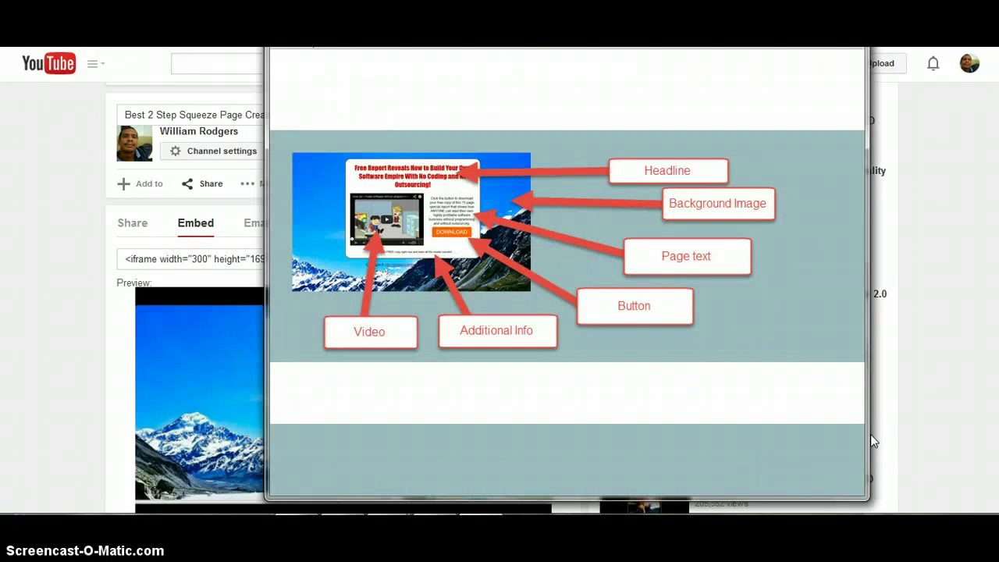
{"action": "key", "text": "Return"}
Switch to the AWeber form's publish page and go to the start of its Raw HTML Version code.
{"action": "left_click", "coordinate": [594, 257]}
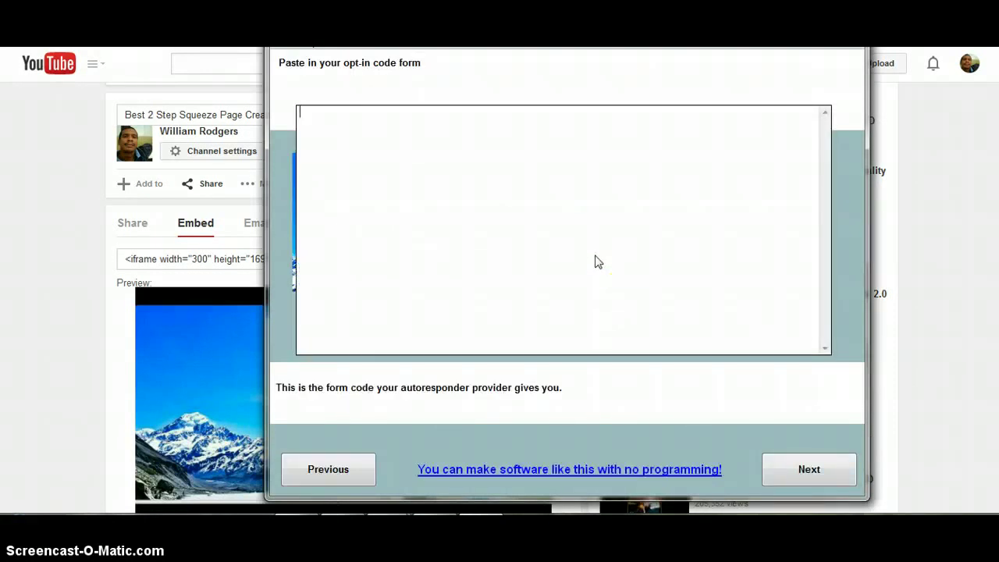
{"action": "left_click", "coordinate": [468, 245]}
{"action": "left_click", "coordinate": [61, 154]}
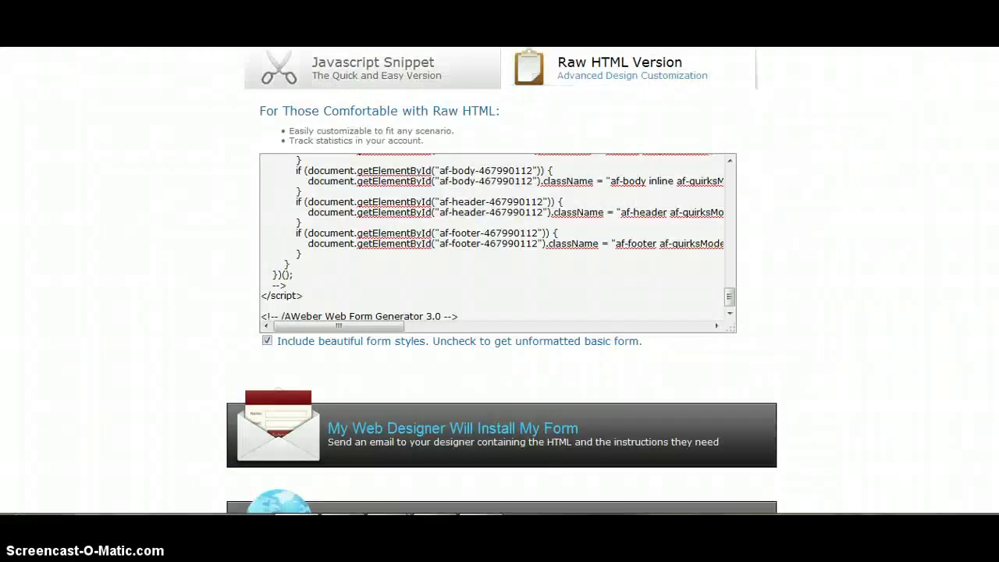
{"action": "scroll", "coordinate": [502, 280], "scroll_direction": "up", "scroll_amount": 3}
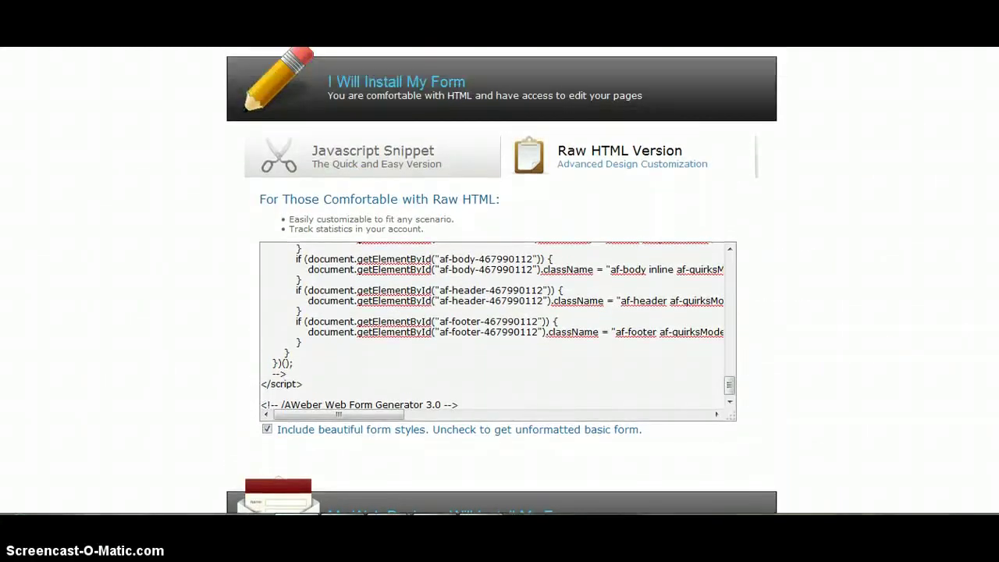
{"action": "scroll", "coordinate": [502, 280], "scroll_direction": "up", "scroll_amount": 3}
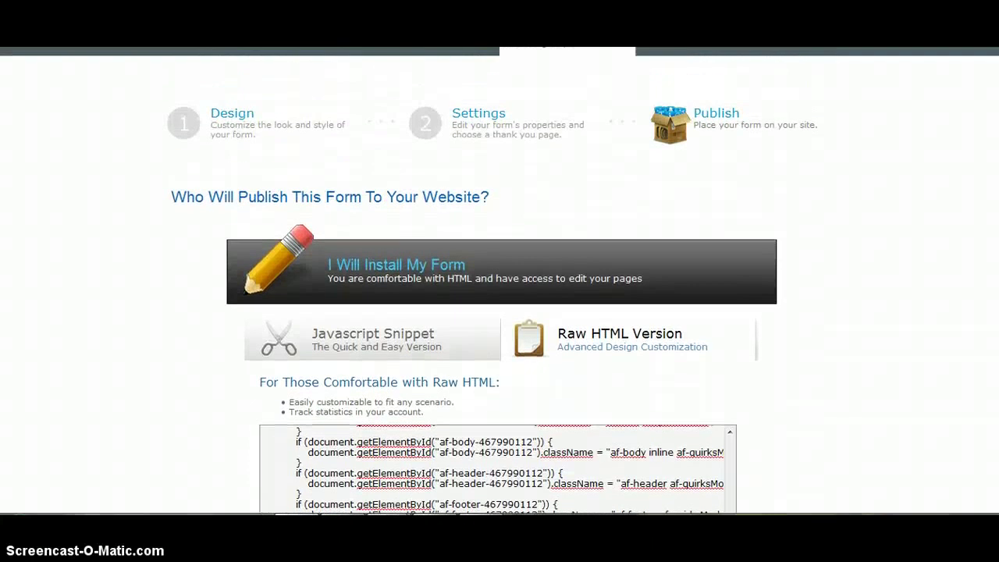
{"action": "scroll", "coordinate": [499, 281], "scroll_direction": "down", "scroll_amount": 1}
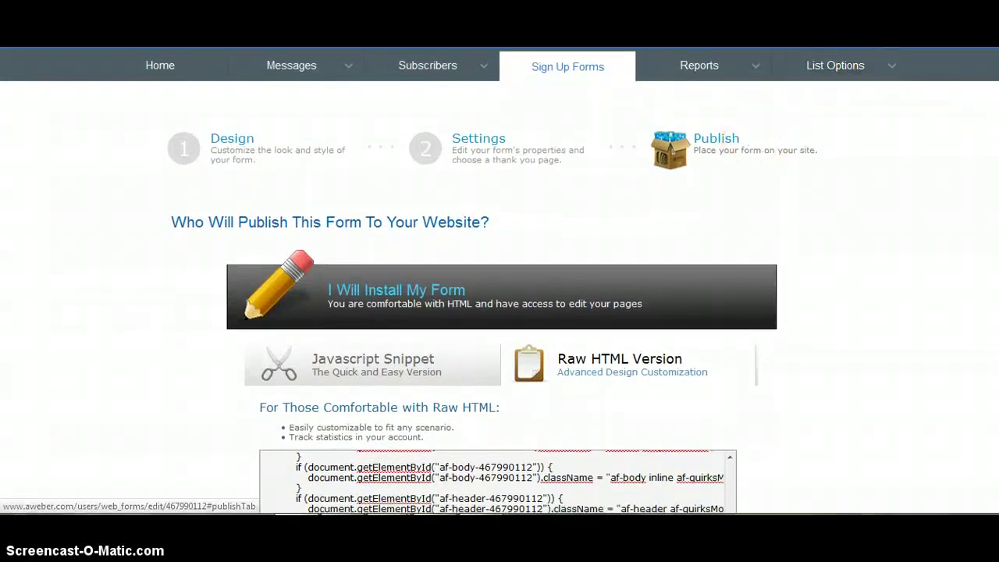
{"action": "scroll", "coordinate": [747, 138], "scroll_direction": "down", "scroll_amount": 3}
{"action": "scroll", "coordinate": [500, 281], "scroll_direction": "down", "scroll_amount": 1}
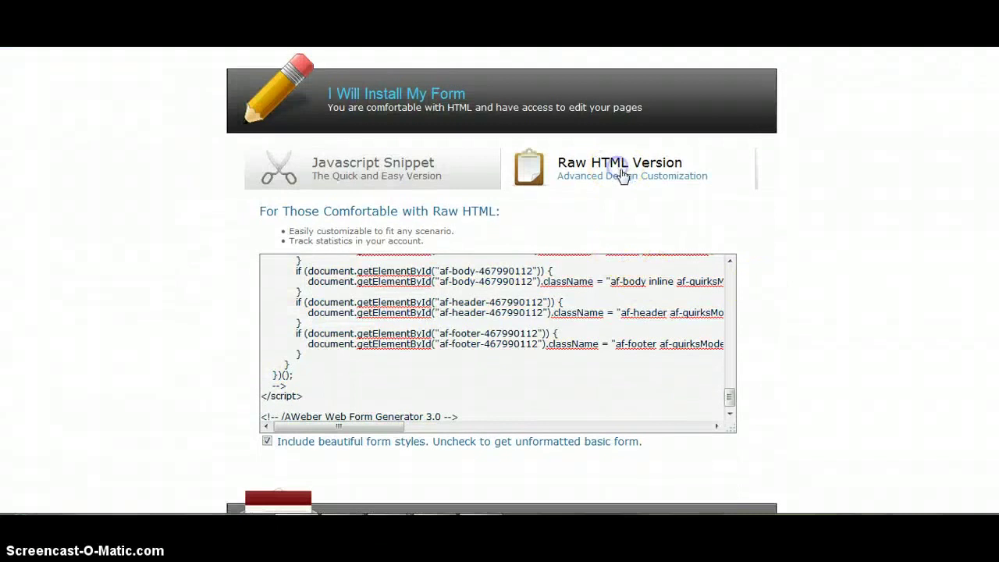
{"action": "left_click", "coordinate": [257, 379]}
{"action": "left_click", "coordinate": [461, 368]}
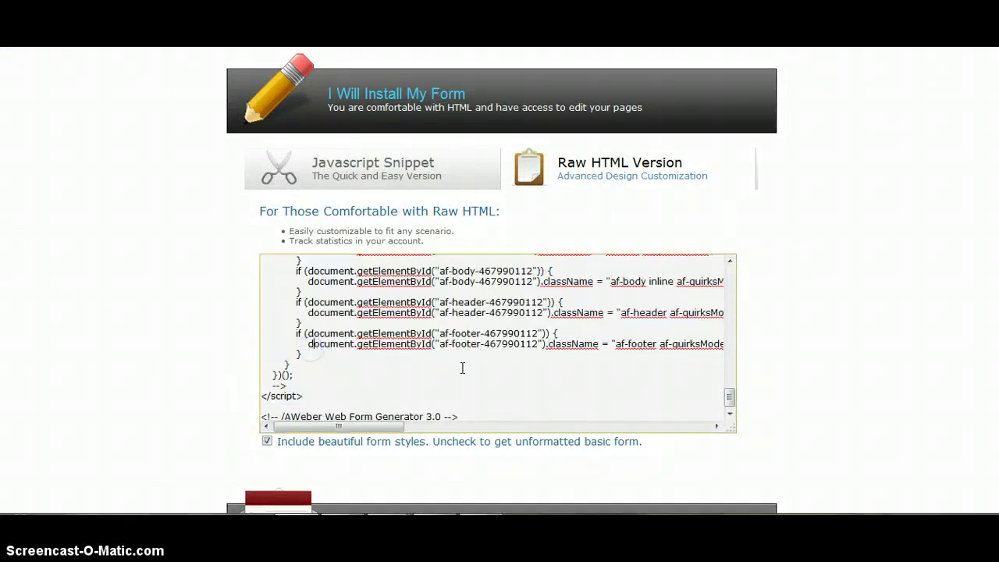
{"action": "left_click_drag", "start_coordinate": [731, 412], "coordinate": [729, 271]}
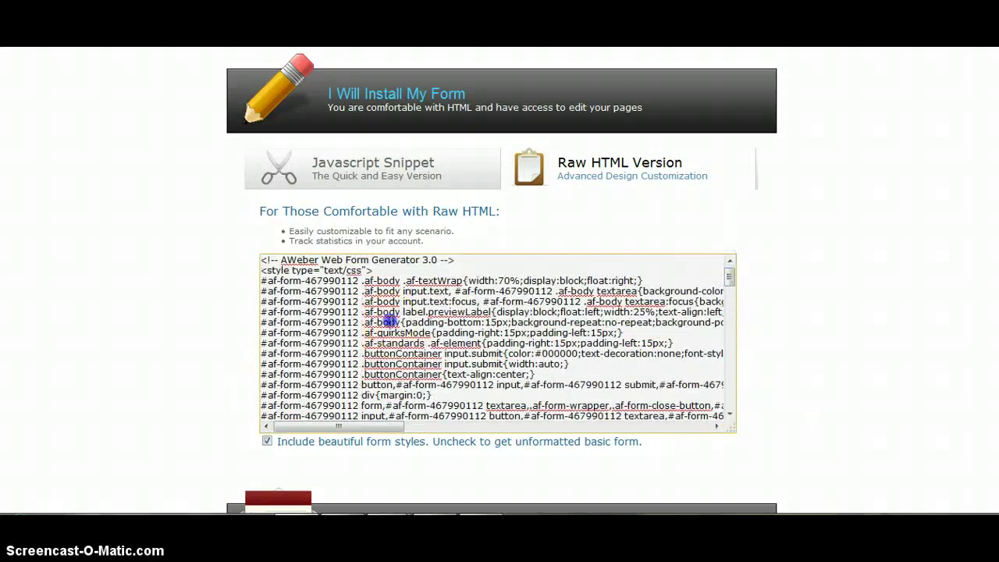
{"action": "right_click", "coordinate": [341, 325]}
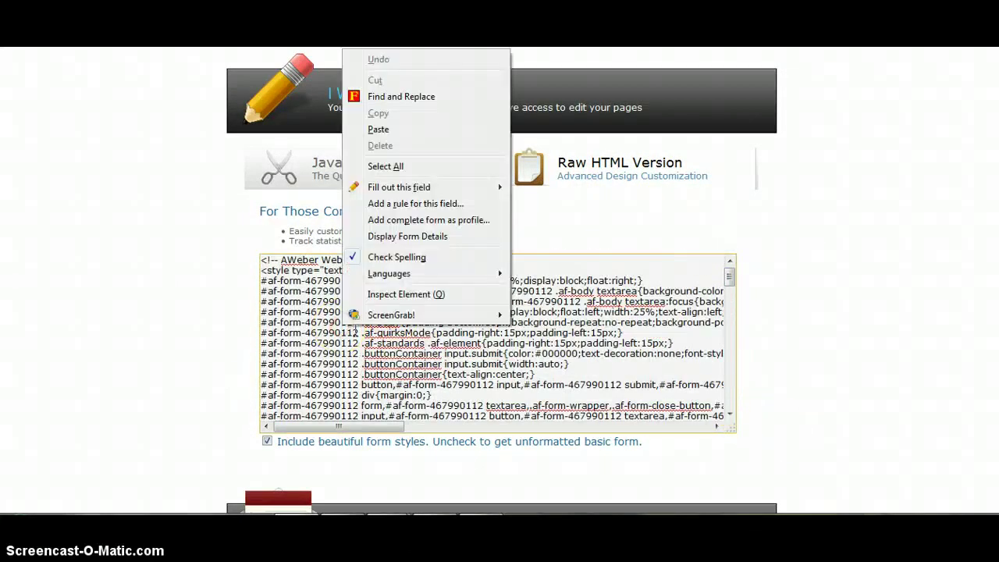
{"action": "left_click", "coordinate": [410, 166]}
{"action": "left_click", "coordinate": [257, 384]}
{"action": "right_click", "coordinate": [257, 387]}
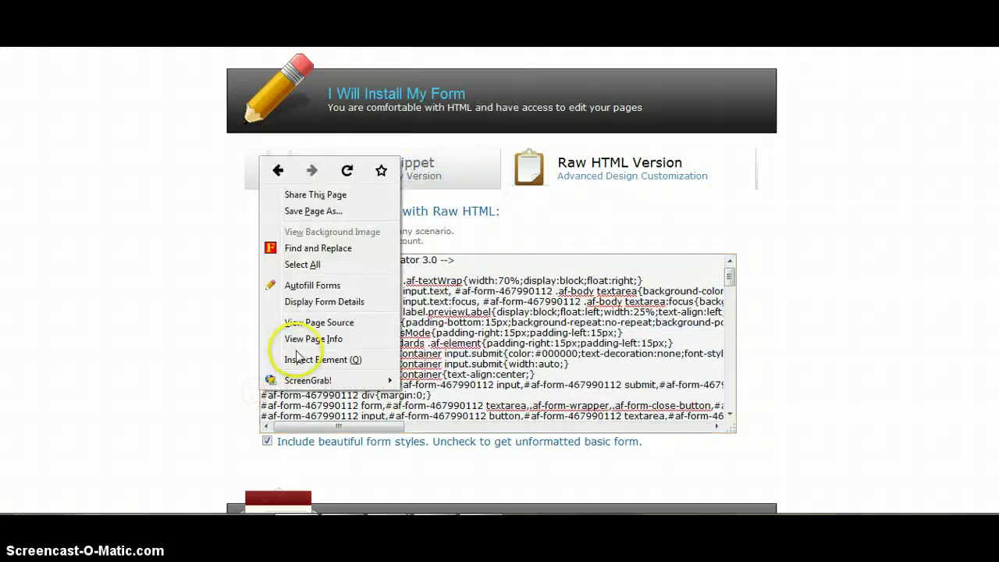
{"action": "left_click", "coordinate": [336, 266]}
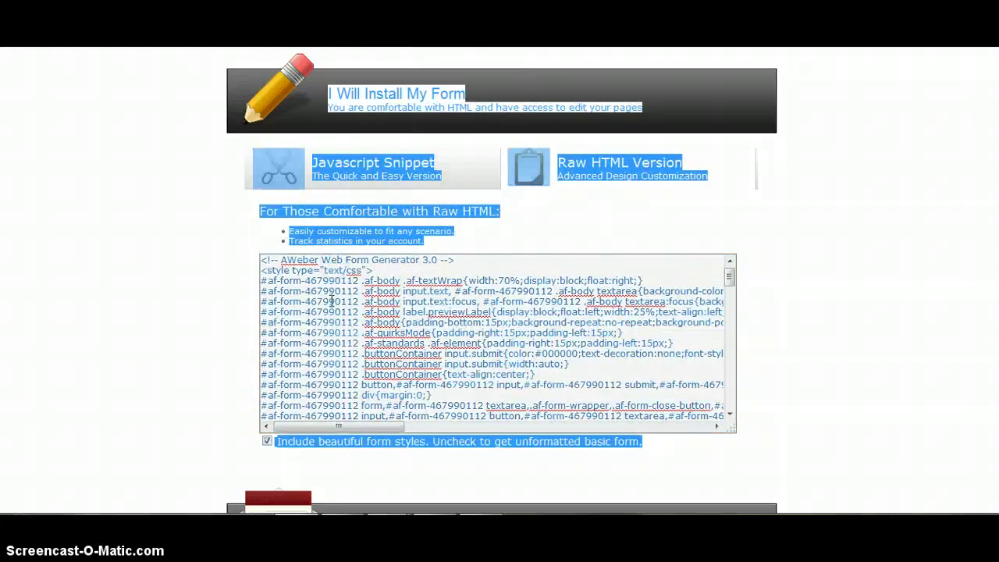
Select the entire raw HTML code of the AWeber sign-up form and copy it.
{"action": "right_click", "coordinate": [331, 301]}
{"action": "key", "text": "ctrl+a"}
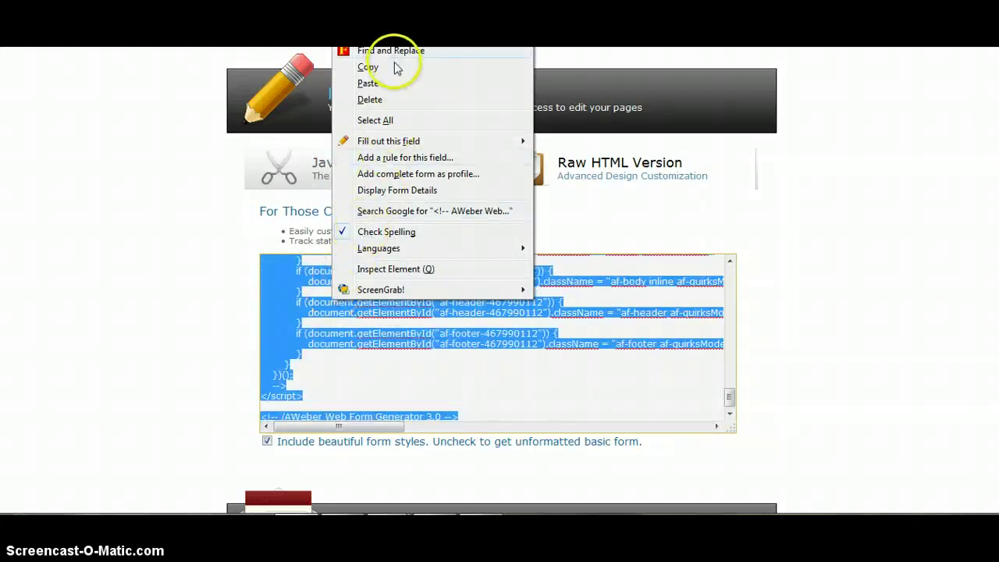
{"action": "left_click", "coordinate": [367, 67]}
{"action": "right_click", "coordinate": [297, 337]}
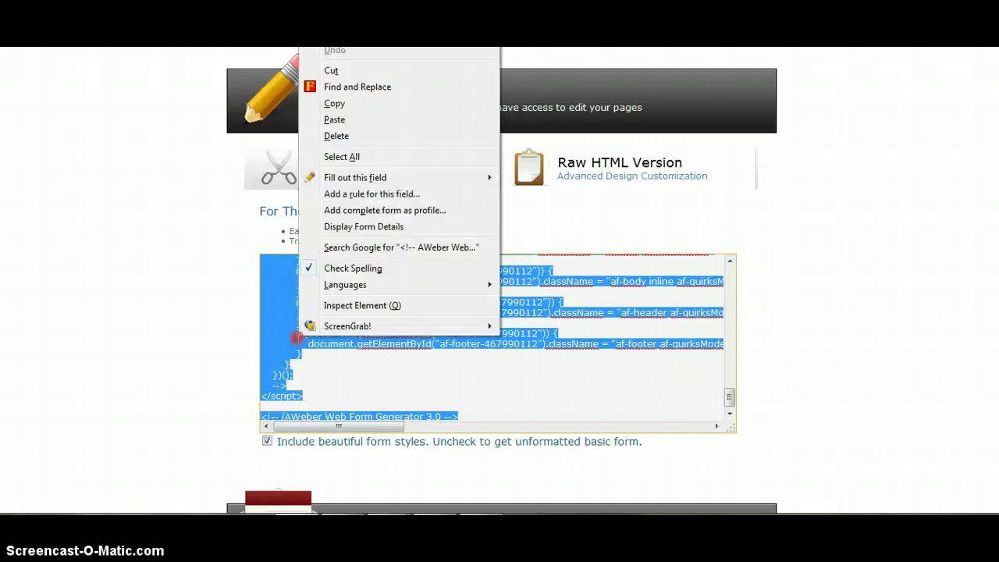
{"action": "left_click", "coordinate": [347, 105]}
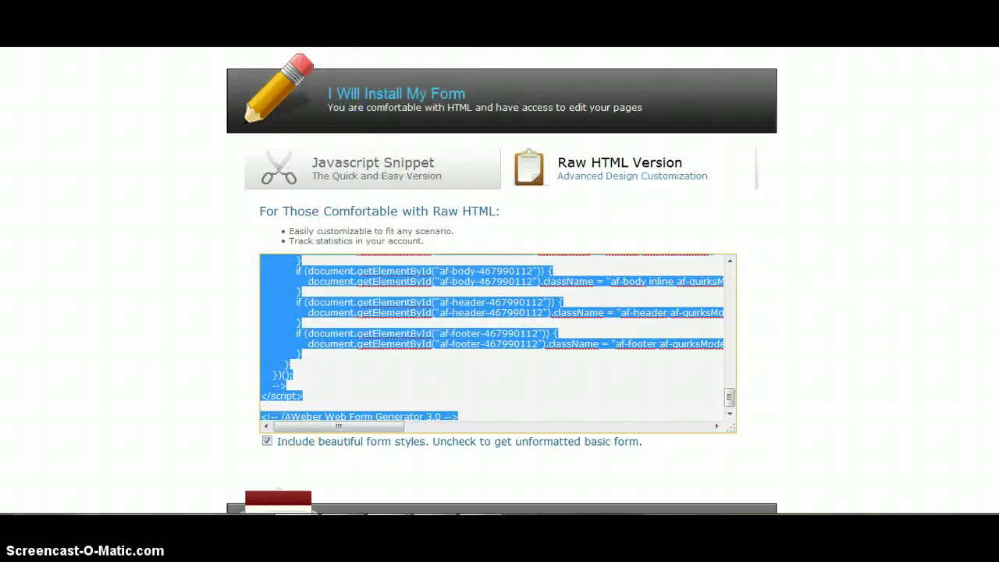
Return to the squeeze page maker, paste the AWeber form code as the opt-in code and continue to the additional info.
{"action": "left_click", "coordinate": [475, 518]}
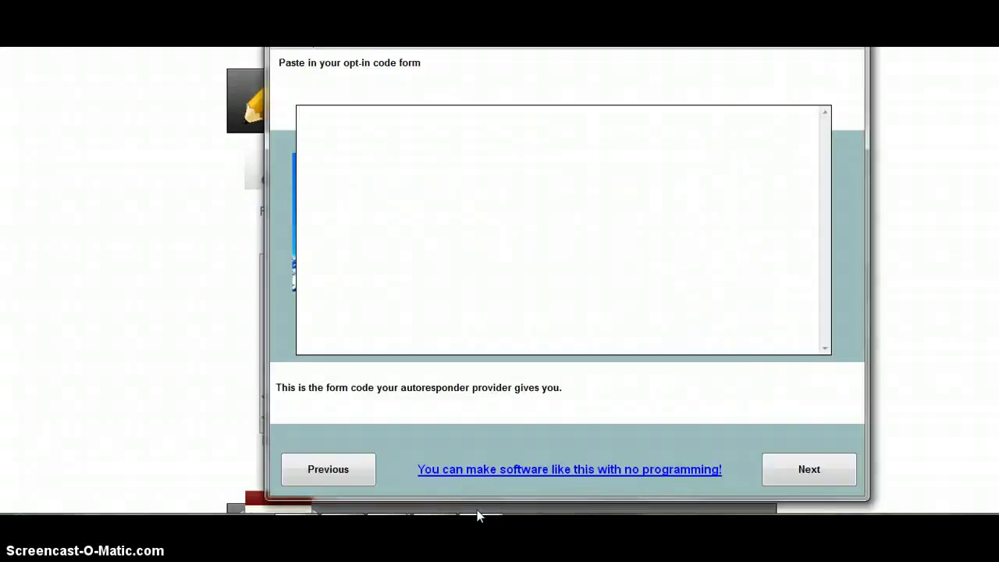
{"action": "key", "text": "shift+F10"}
{"action": "key", "text": "Return"}
{"action": "key", "text": "Tab"}
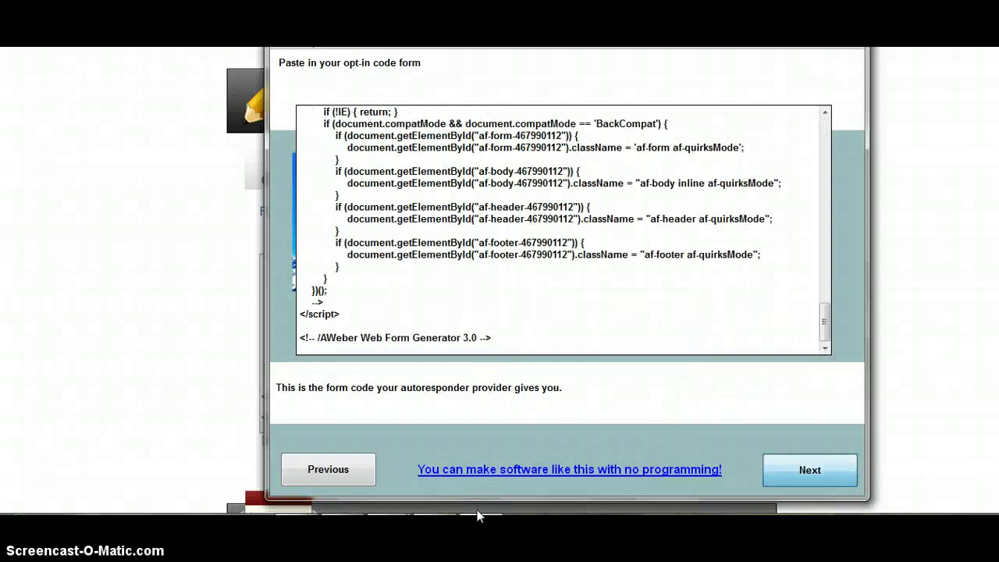
{"action": "key", "text": "Return"}
{"action": "key", "text": "ctrl+v"}
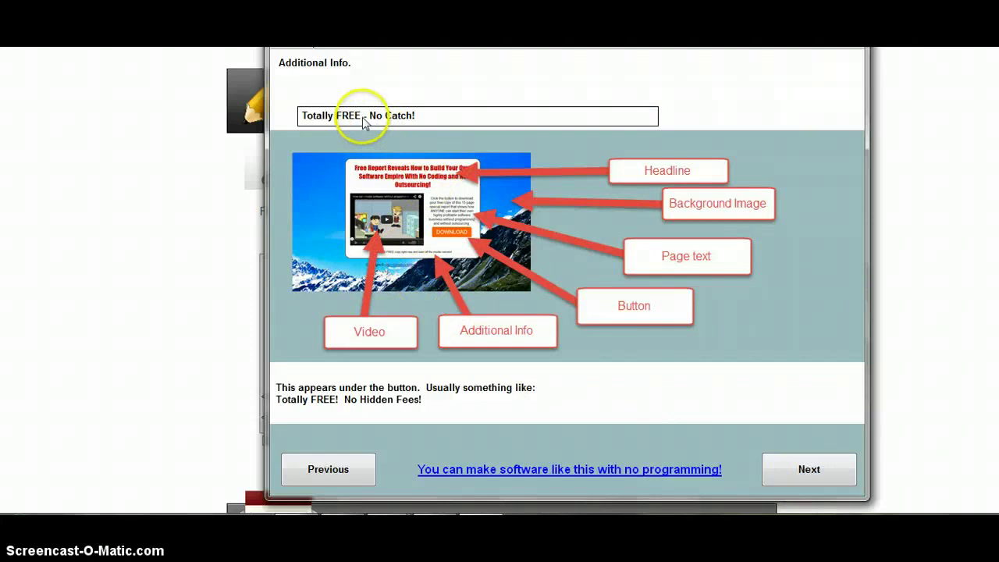
Change the additional info to "Totally AWESOME - Don't Forget Your BONUSES INside!!" and continue to the exit catcher question.
{"action": "left_click_drag", "start_coordinate": [361, 118], "coordinate": [340, 119]}
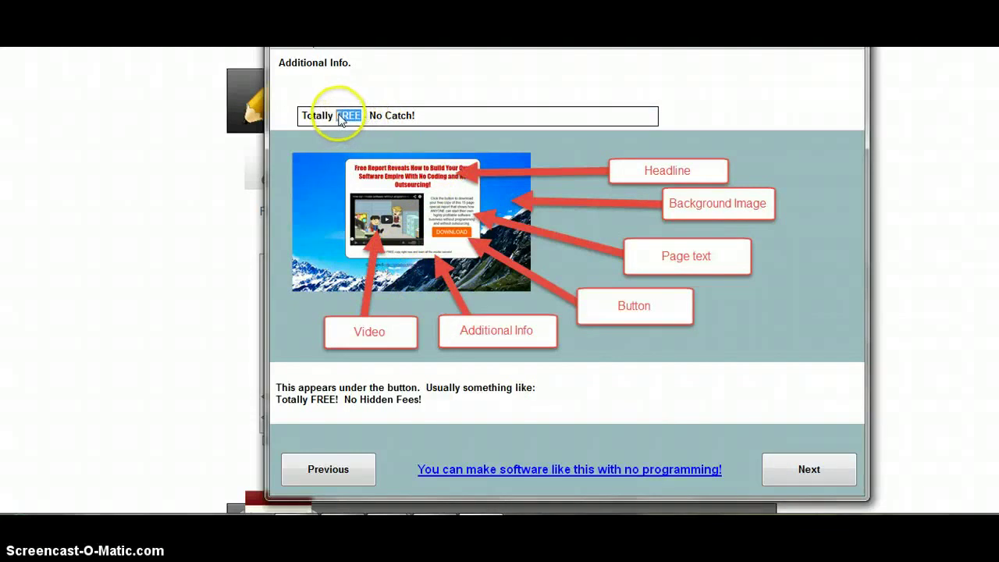
{"action": "type", "text": "AWESOME"}
{"action": "left_click", "coordinate": [558, 276]}
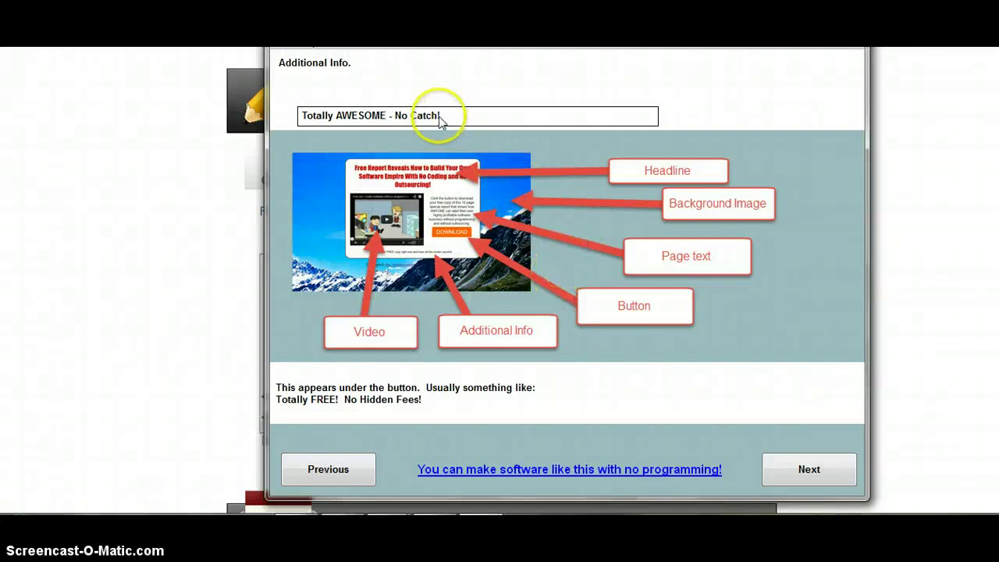
{"action": "left_click_drag", "start_coordinate": [439, 118], "coordinate": [394, 118]}
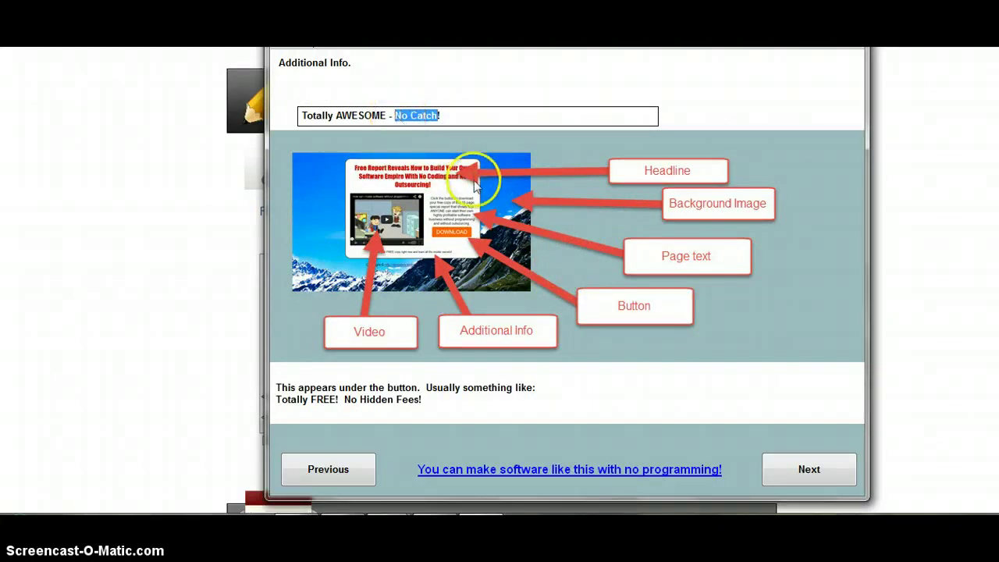
{"action": "type", "text": "D"}
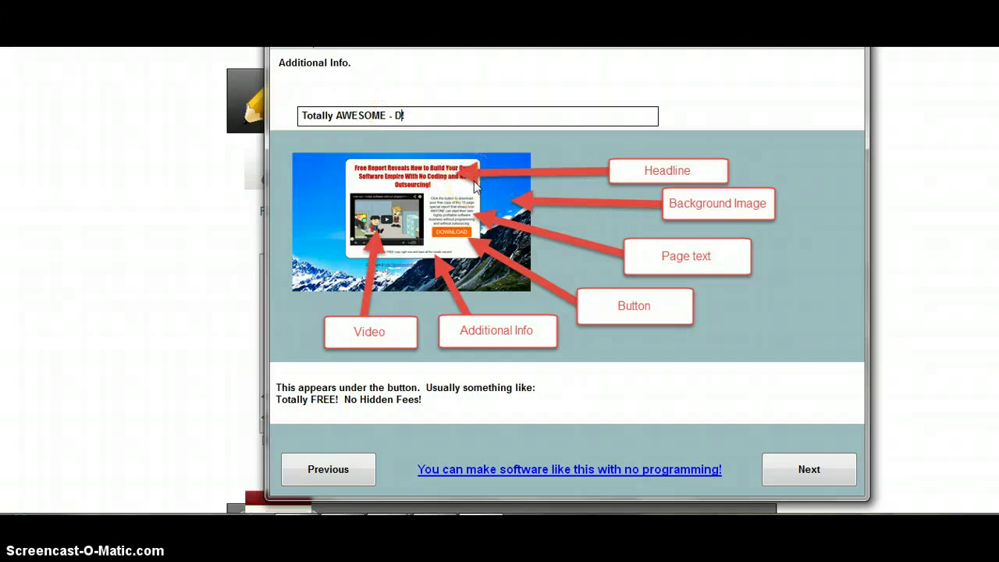
{"action": "type", "text": "on't Forget Your BONU"}
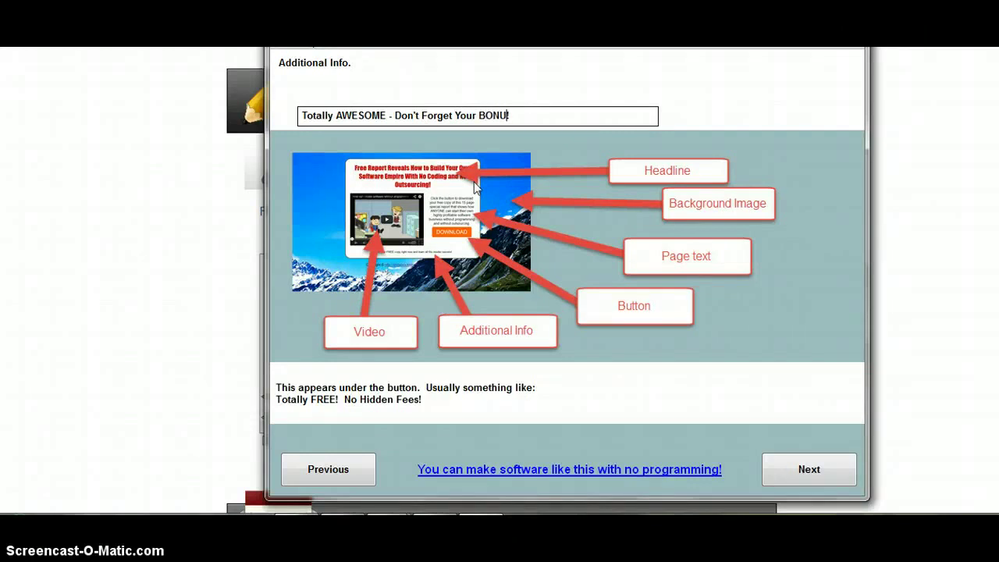
{"action": "type", "text": "SES INside!!"}
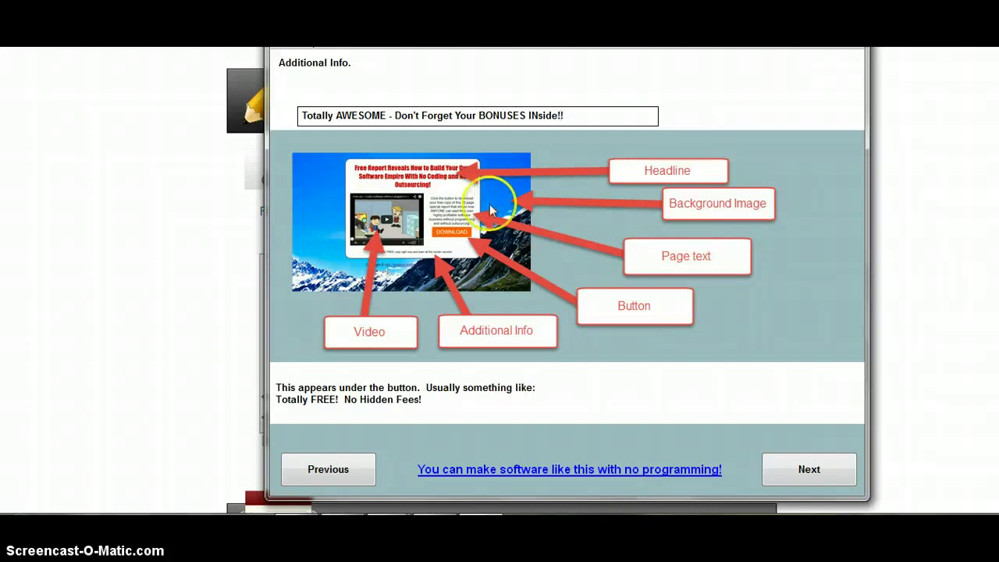
{"action": "left_click", "coordinate": [787, 472]}
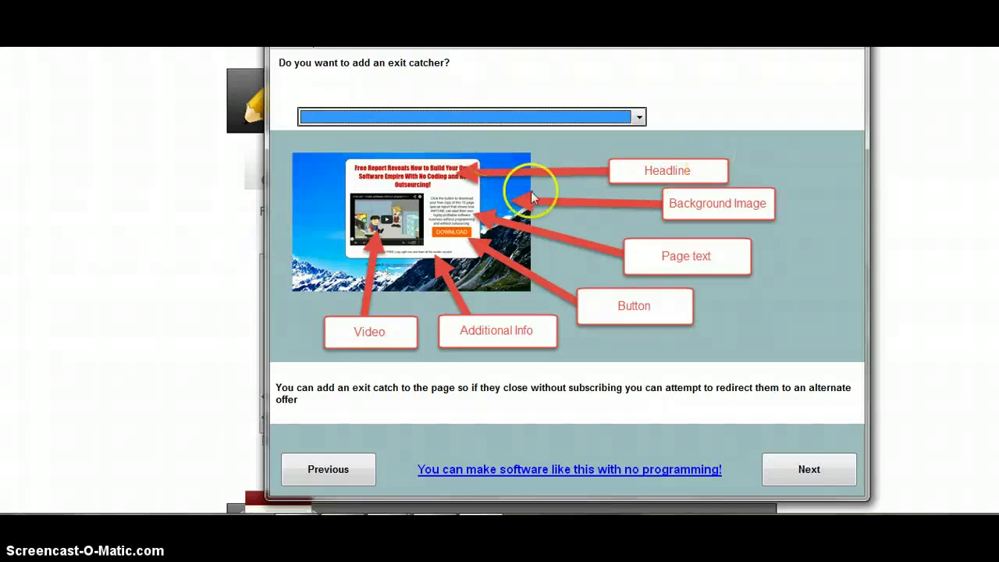
Choose "yes" to add an exit catcher and continue to the first line of the exit message.
{"action": "left_click", "coordinate": [637, 117]}
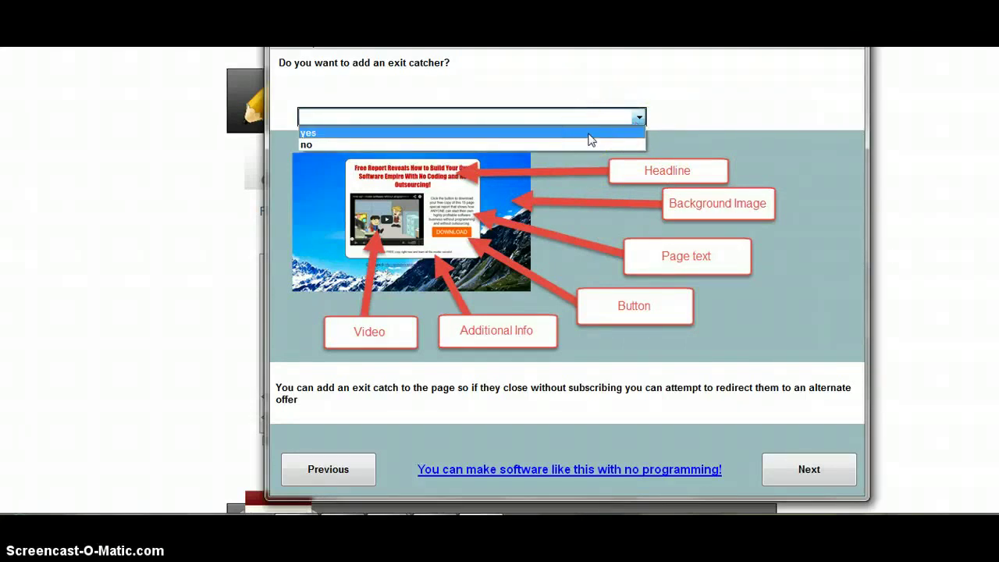
{"action": "left_click", "coordinate": [591, 134]}
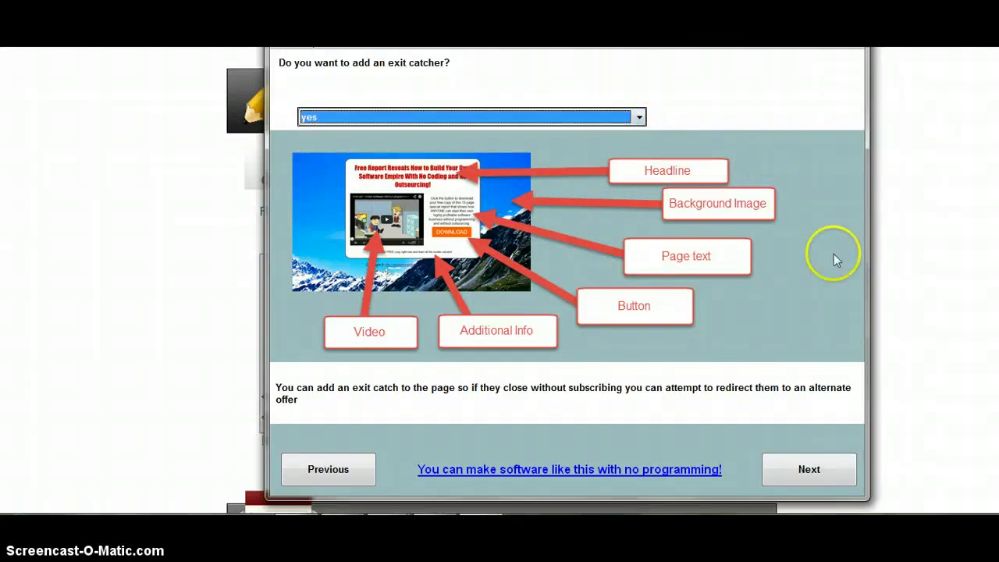
{"action": "left_click", "coordinate": [804, 473]}
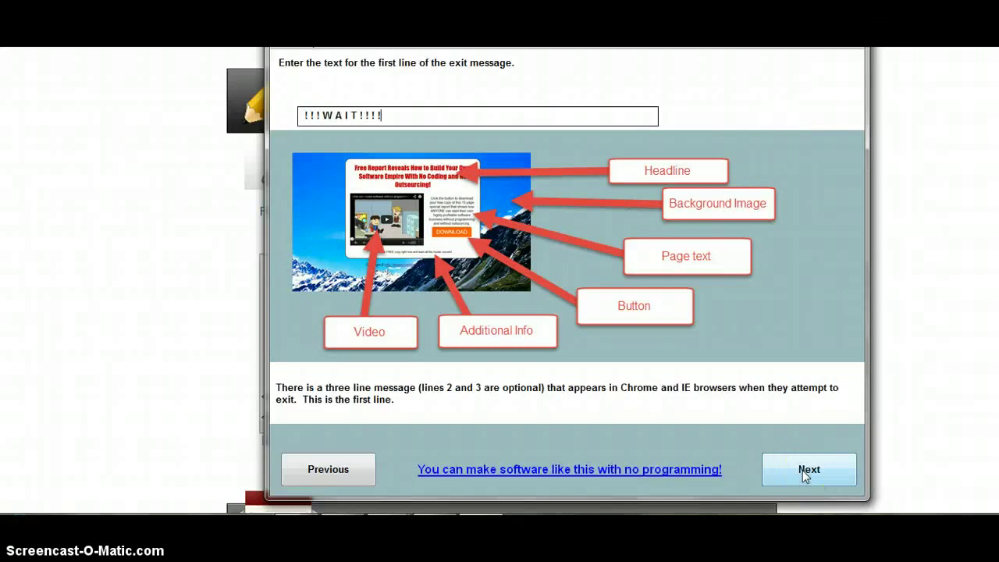
Keep the suggested "WAIT" text as the exit message's first line and continue to its optional second line.
{"action": "left_click", "coordinate": [347, 160]}
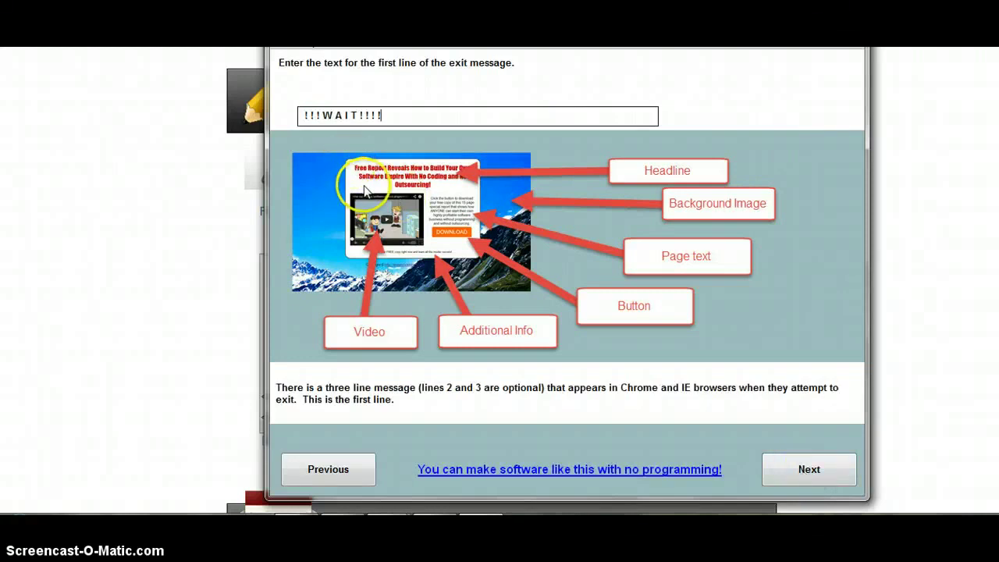
{"action": "left_click", "coordinate": [403, 117]}
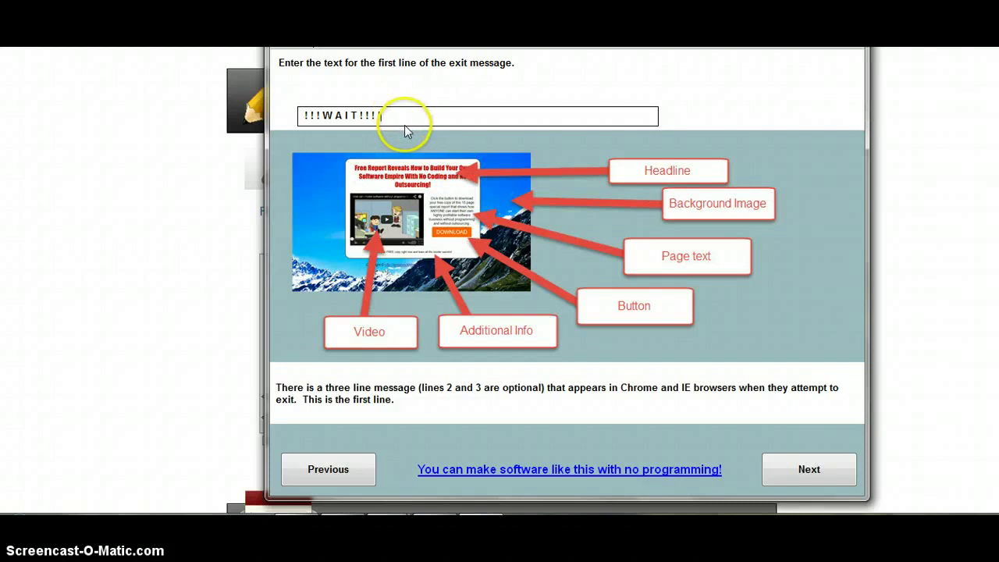
{"action": "left_click", "coordinate": [810, 466]}
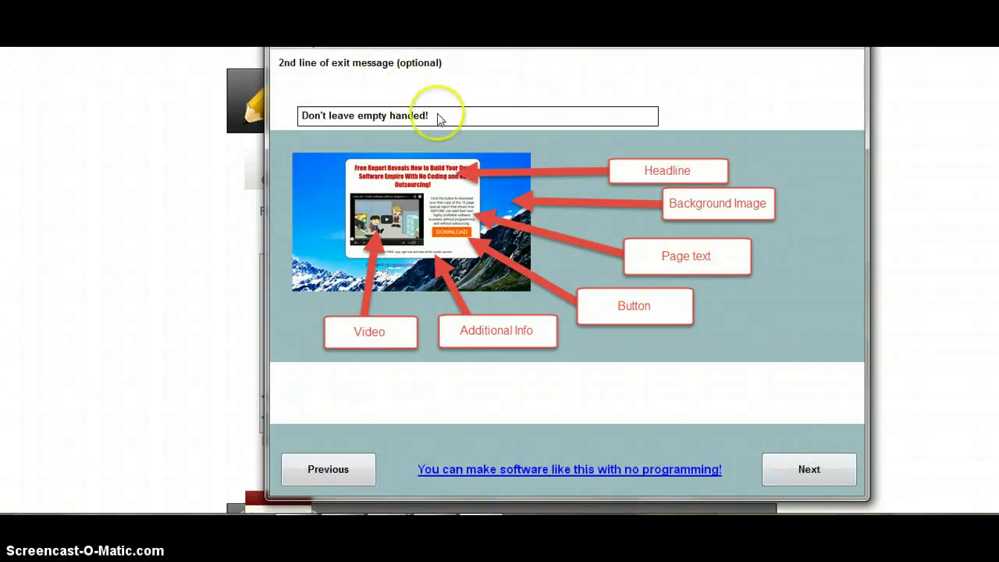
Keep the suggested second exit line, change the third to "Grab Your 100% FREE 7 eCourses NOW!" and continue to the redirect URL.
{"action": "left_click", "coordinate": [810, 469]}
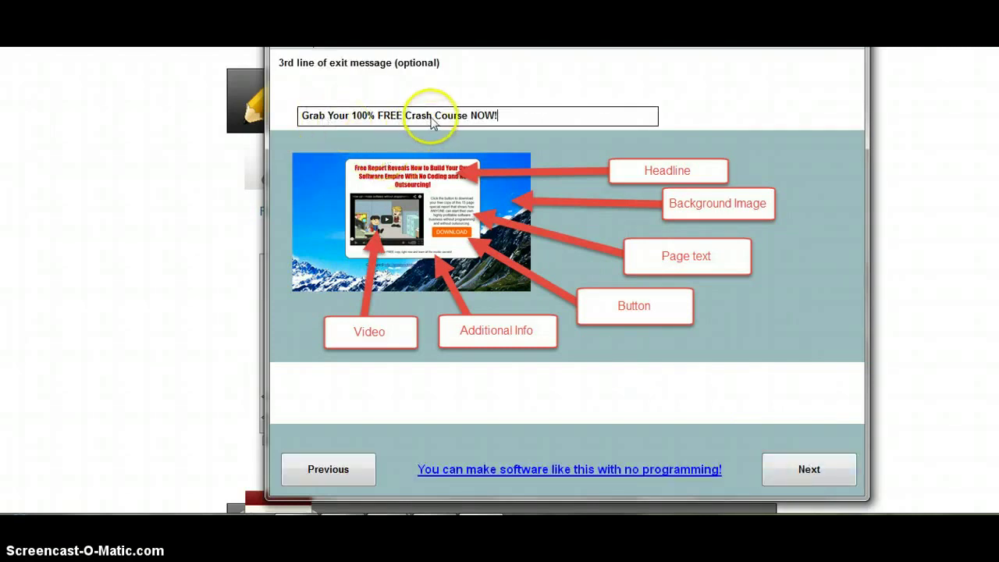
{"action": "left_click_drag", "start_coordinate": [436, 119], "coordinate": [405, 123]}
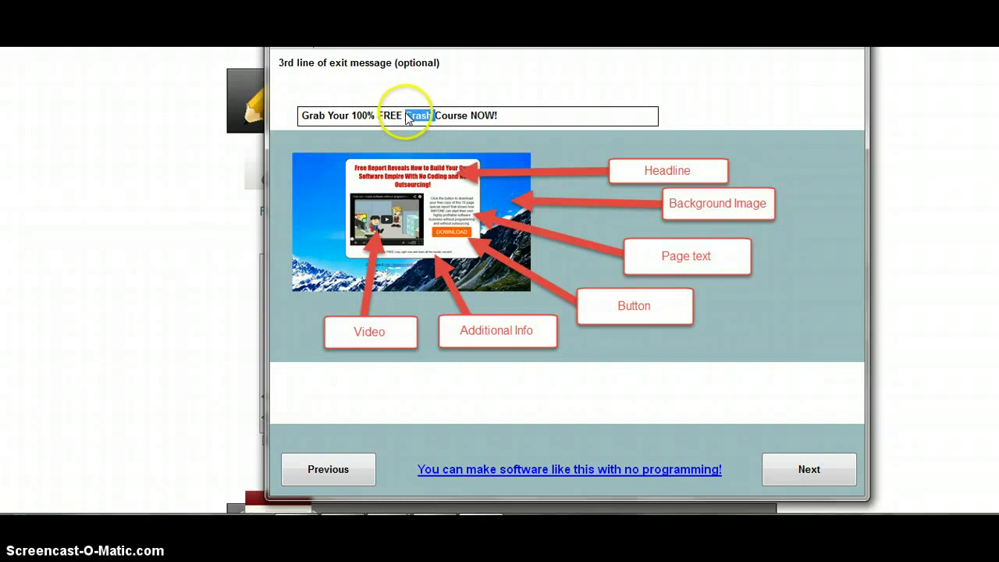
{"action": "type", "text": "7"}
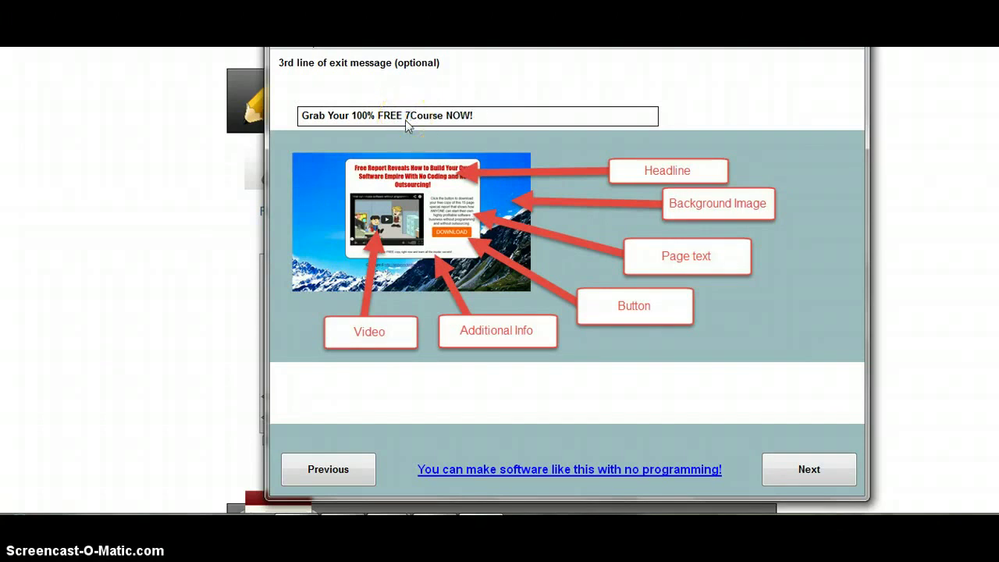
{"action": "type", "text": " e"}
{"action": "left_click", "coordinate": [424, 119]}
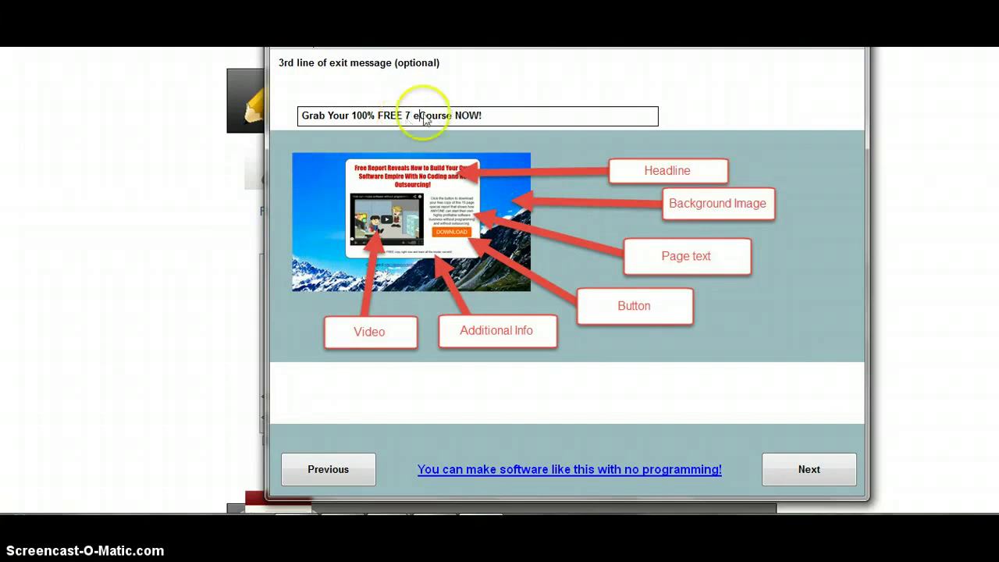
{"action": "type", "text": "s"}
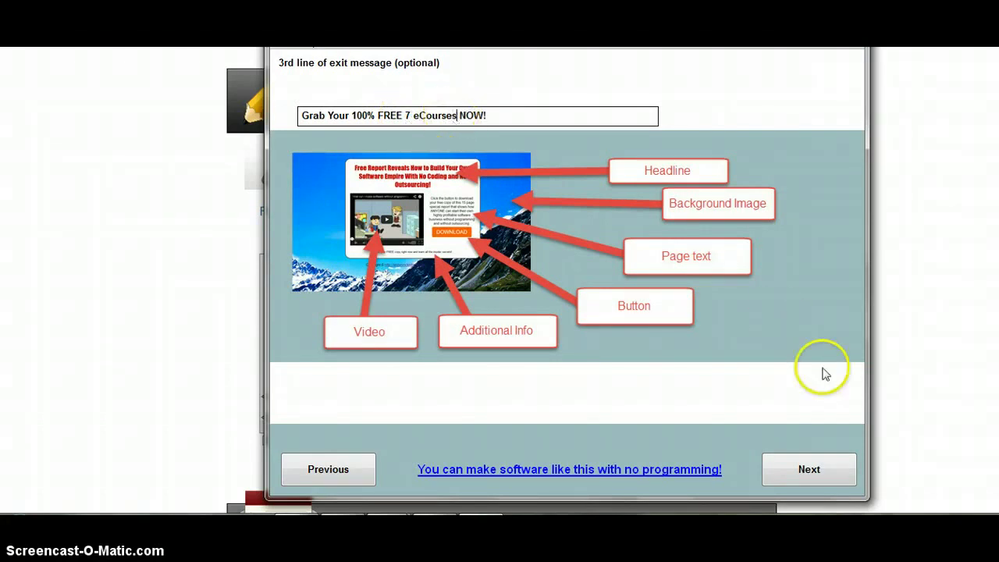
{"action": "left_click", "coordinate": [817, 468]}
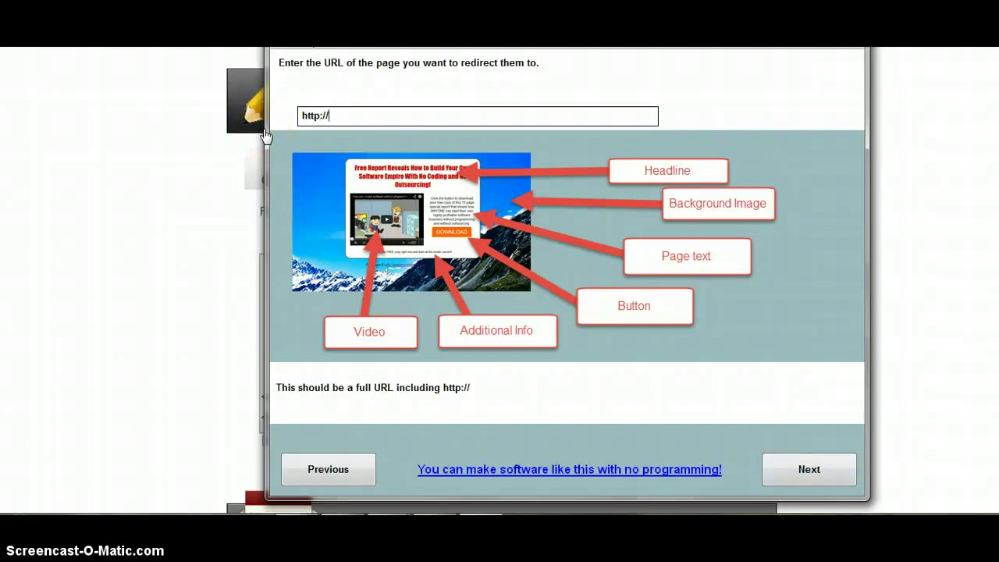
{"action": "type", "text": "interwebstyr"}
{"action": "left_click", "coordinate": [286, 151]}
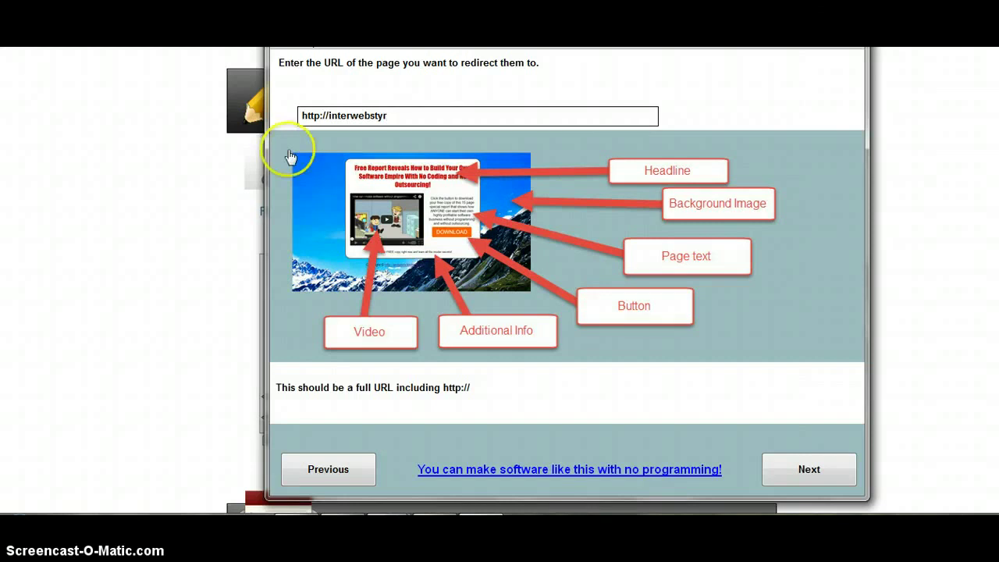
{"action": "key", "text": "BackSpace"}
{"action": "key", "text": "BackSpace"}
{"action": "type", "text": "ategieas"}
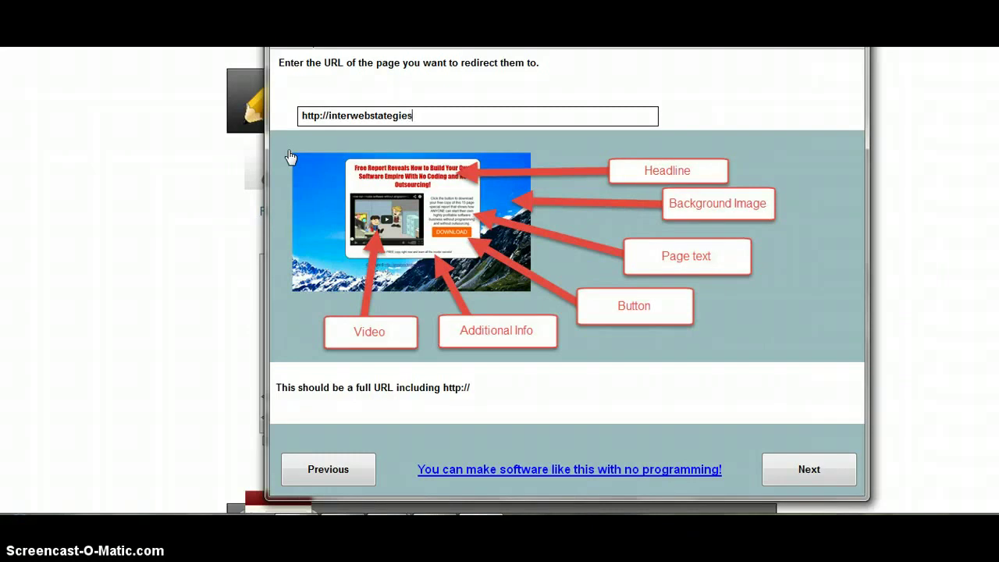
{"action": "type", "text": "com/gifts"}
{"action": "left_click", "coordinate": [297, 154]}
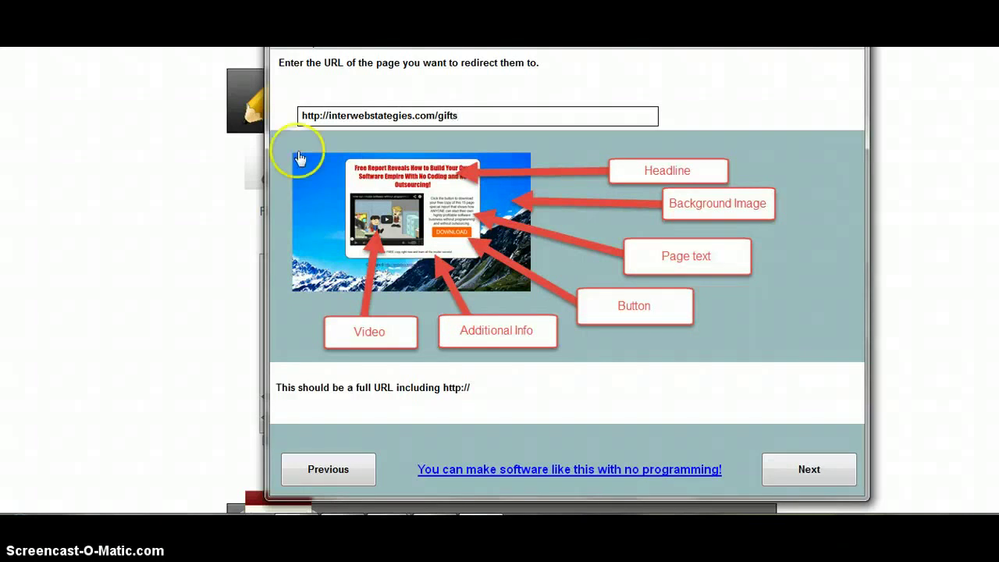
{"action": "left_click", "coordinate": [342, 128]}
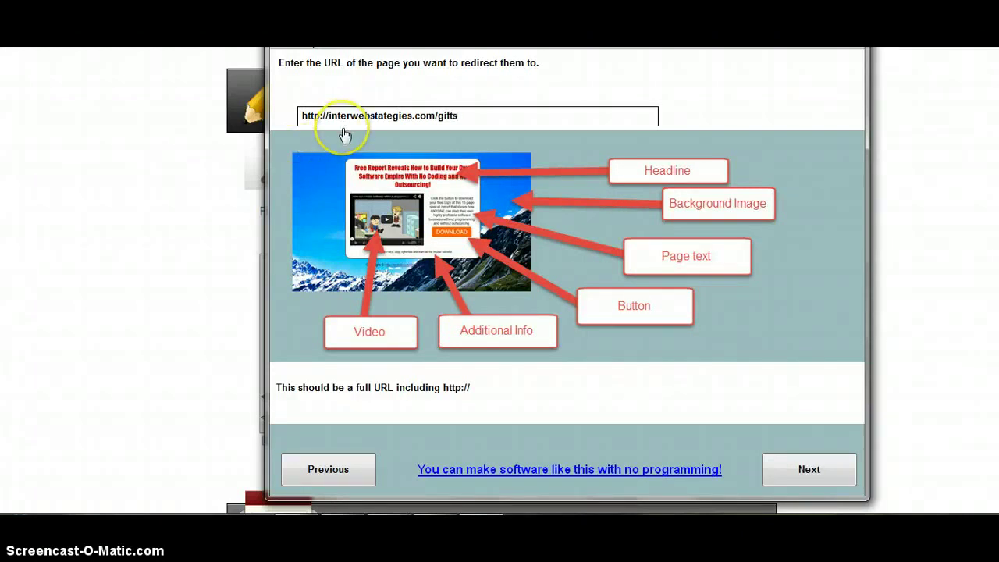
{"action": "left_click", "coordinate": [800, 412]}
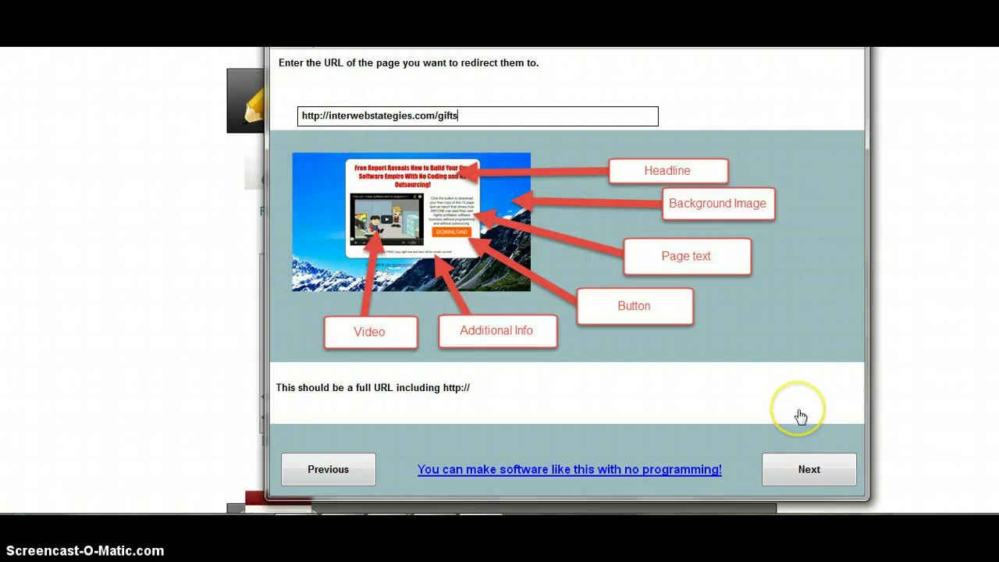
{"action": "left_click", "coordinate": [809, 475]}
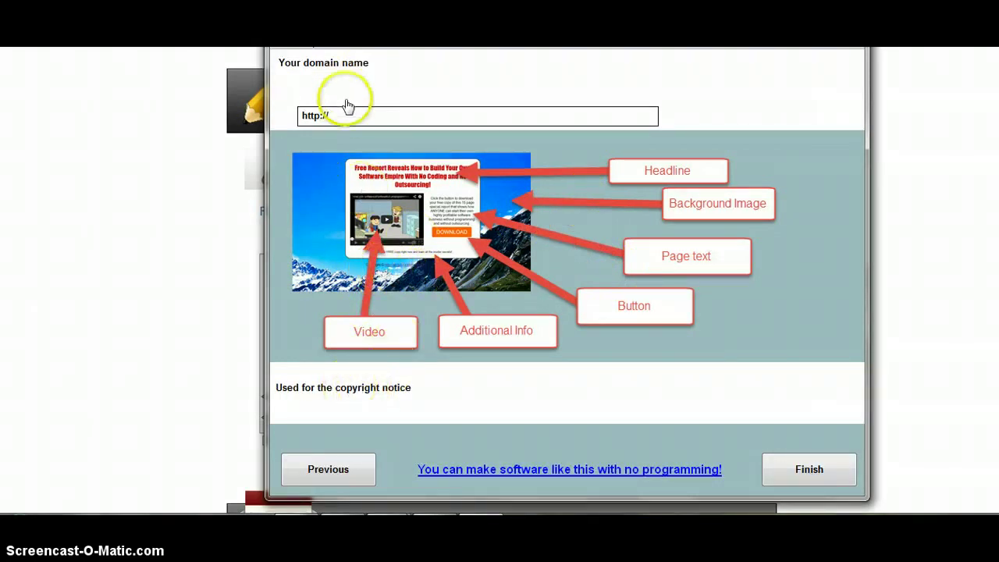
{"action": "type", "text": "interw"}
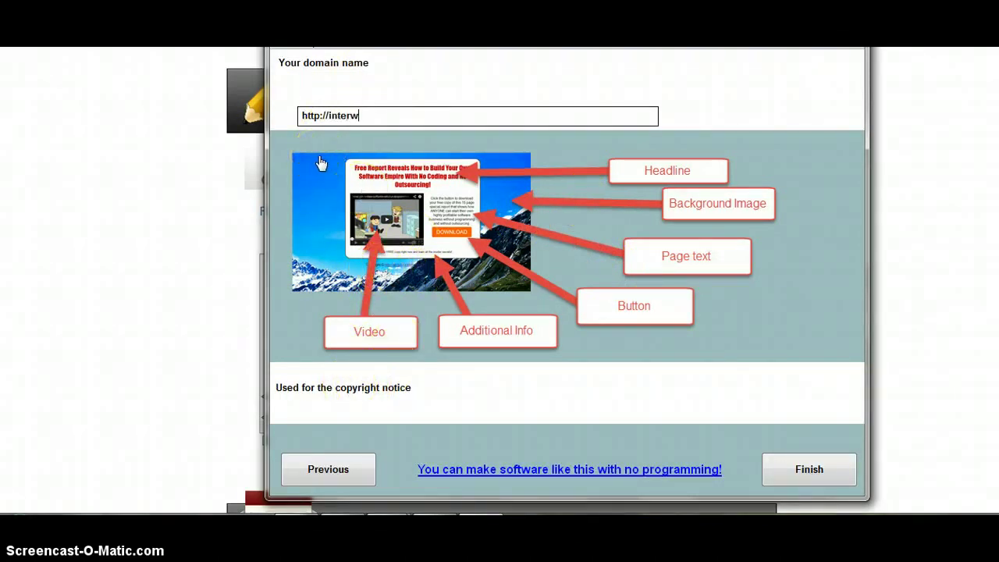
{"action": "type", "text": "ebstrategies.com"}
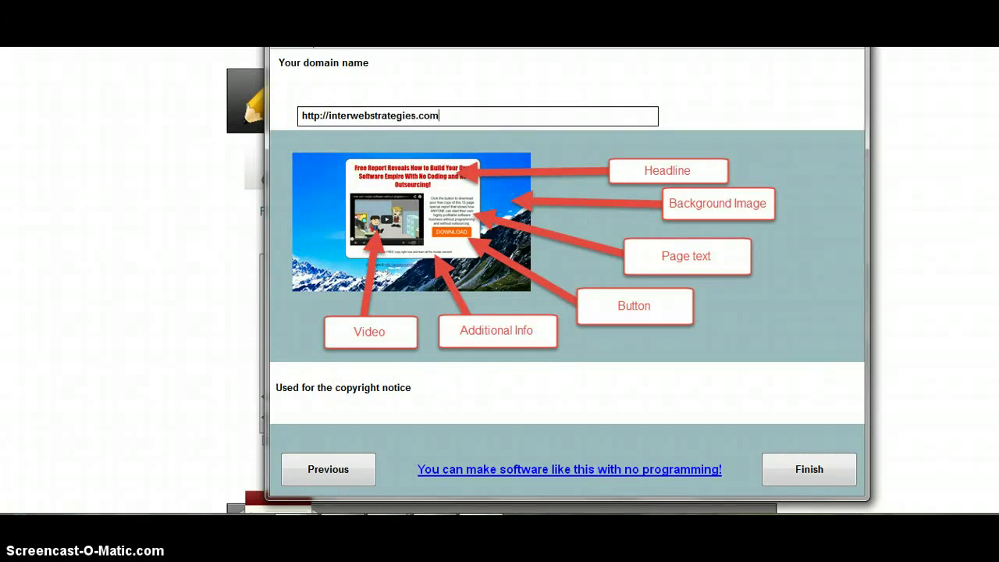
{"action": "left_click", "coordinate": [784, 504]}
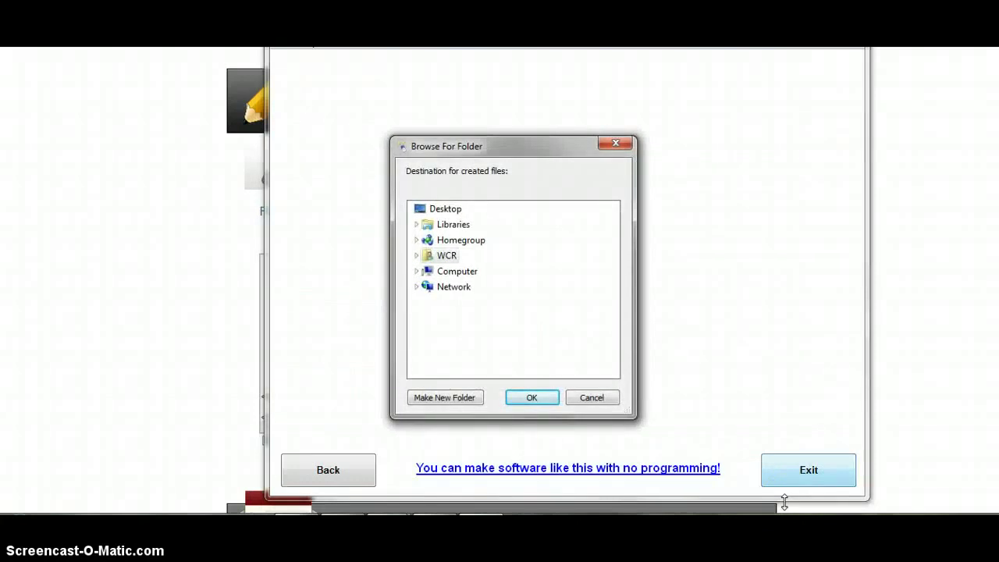
Create a "demo16" folder on the Desktop as the destination, generate the squeeze page files there and dismiss the completion message.
{"action": "left_click", "coordinate": [472, 313]}
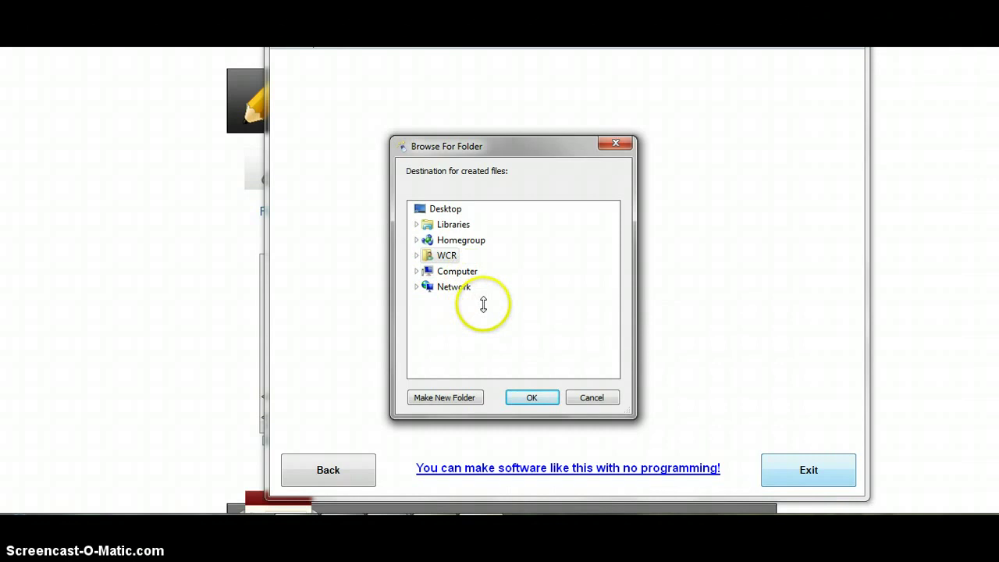
{"action": "left_click", "coordinate": [453, 206]}
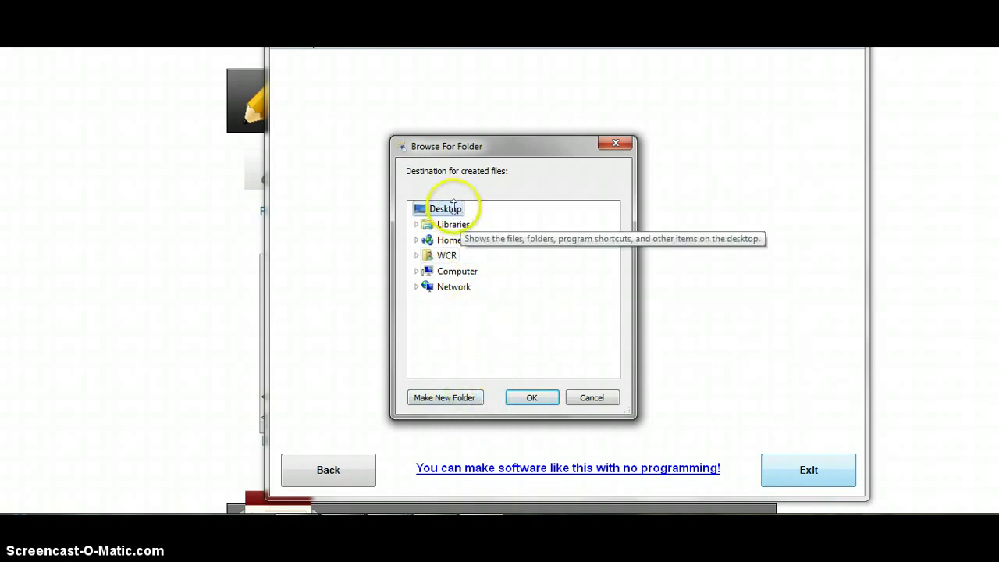
{"action": "left_click", "coordinate": [435, 398]}
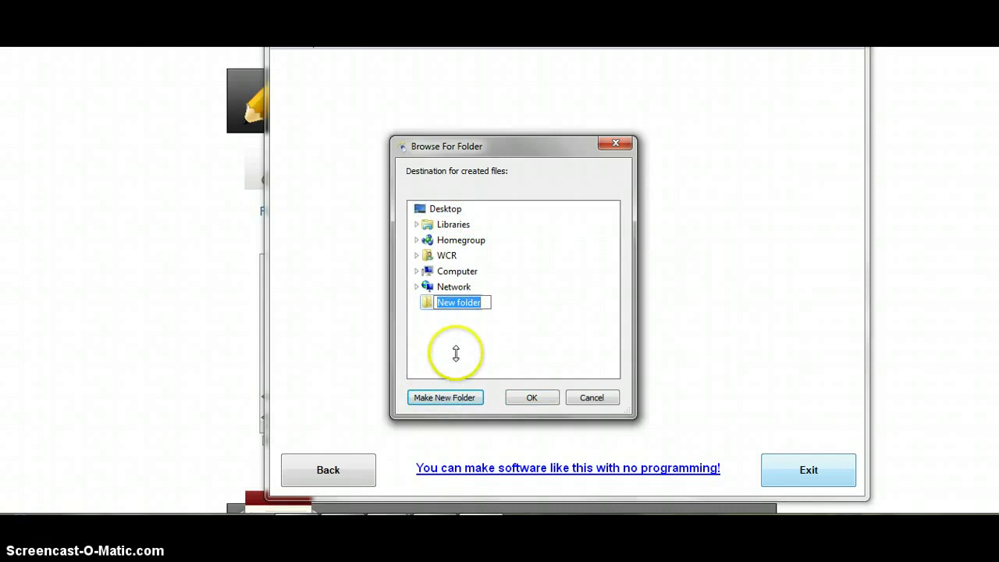
{"action": "type", "text": "demo16"}
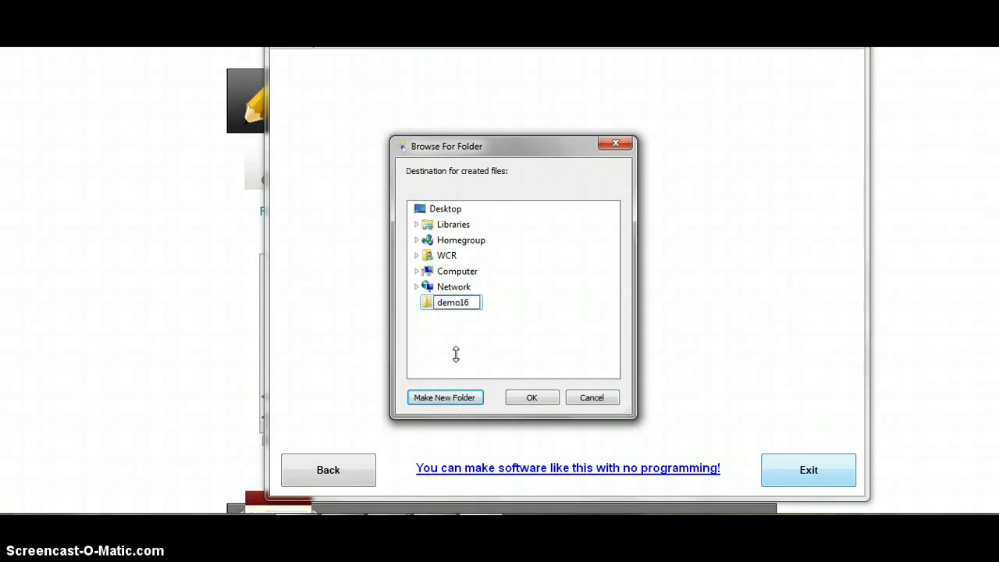
{"action": "key", "text": "Return"}
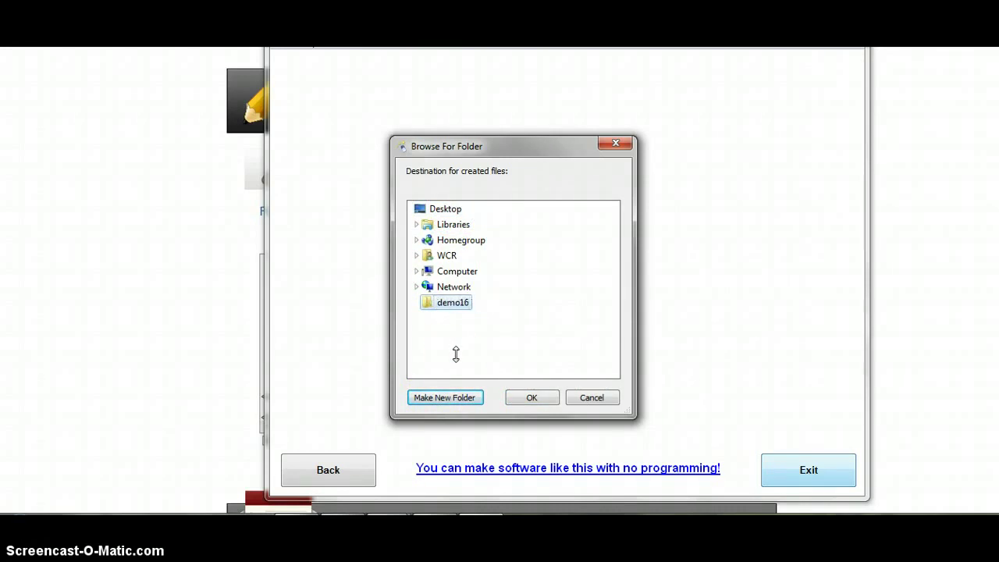
{"action": "left_click", "coordinate": [536, 397]}
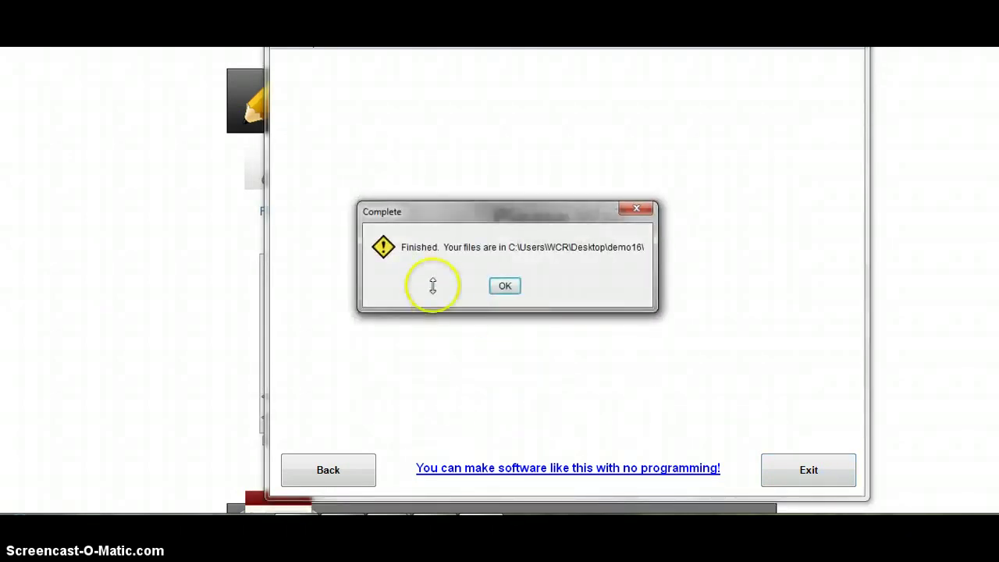
{"action": "left_click", "coordinate": [505, 286]}
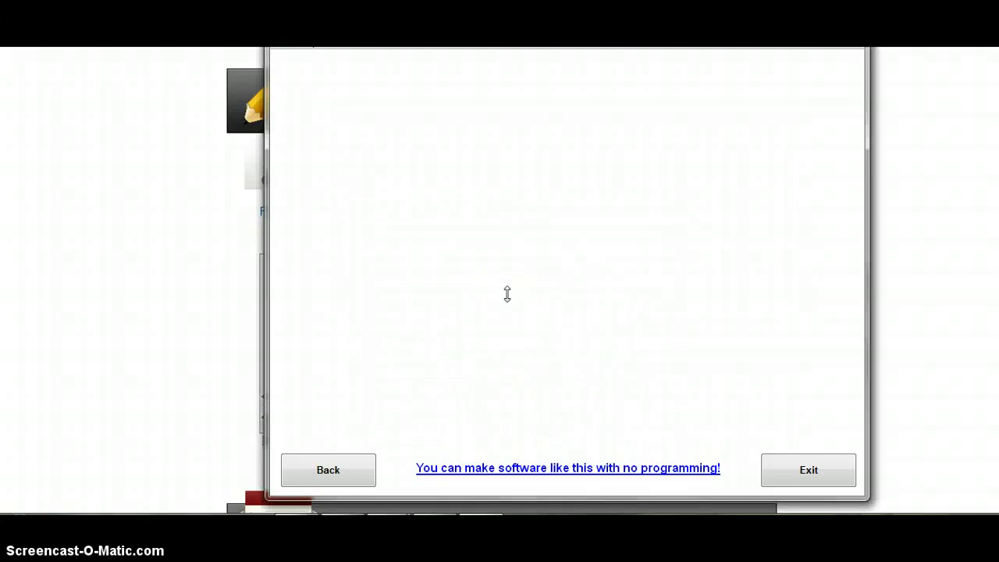
Minimize the demo16 folder window and the squeeze page maker to return to the browser.
{"action": "left_click", "coordinate": [689, 304]}
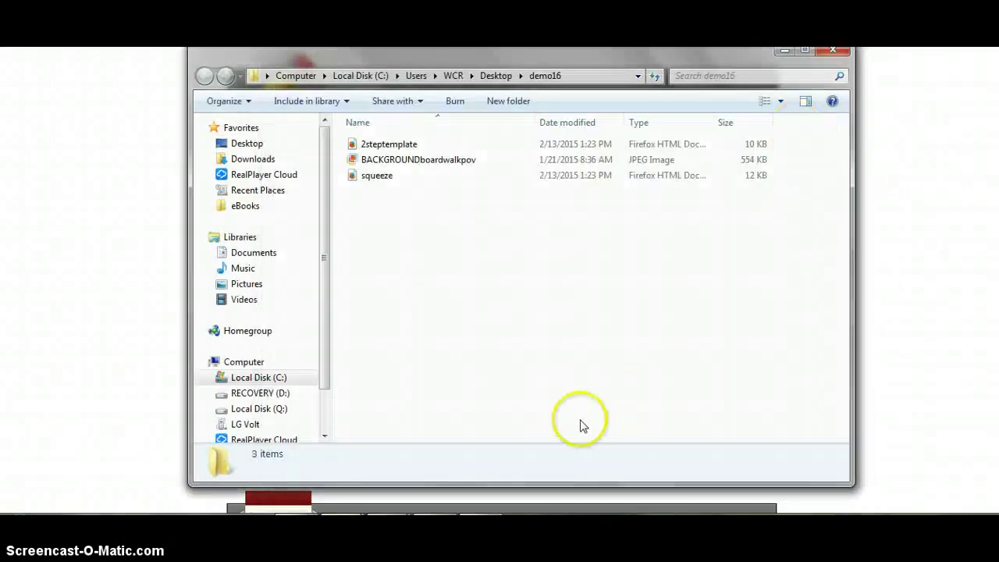
{"action": "left_click", "coordinate": [785, 50]}
{"action": "left_click", "coordinate": [905, 47]}
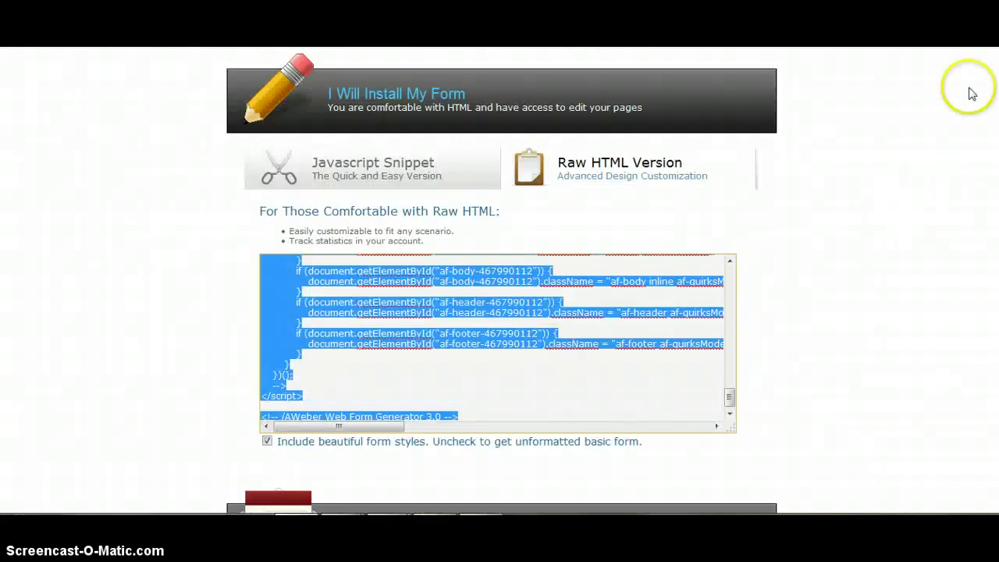
Open the FireFTP add-on in Firefox and connect to the web server with the preselected account.
{"action": "left_click", "coordinate": [993, 20]}
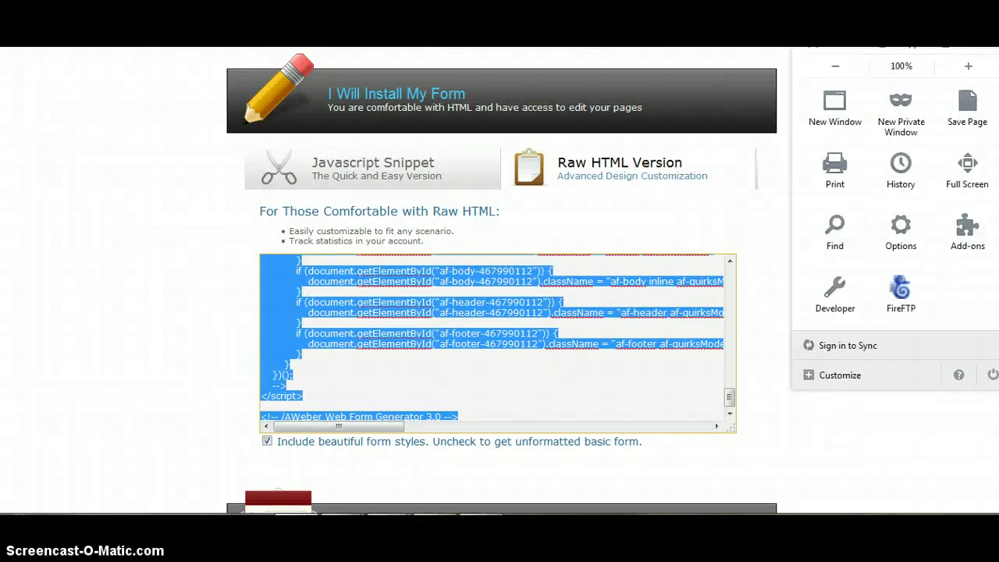
{"action": "left_click", "coordinate": [895, 312]}
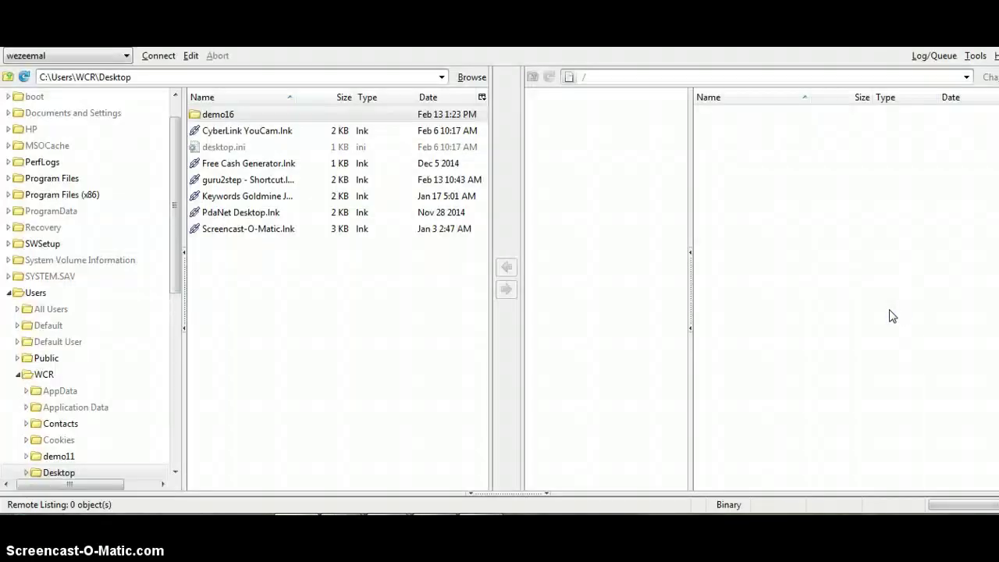
{"action": "left_click", "coordinate": [687, 355]}
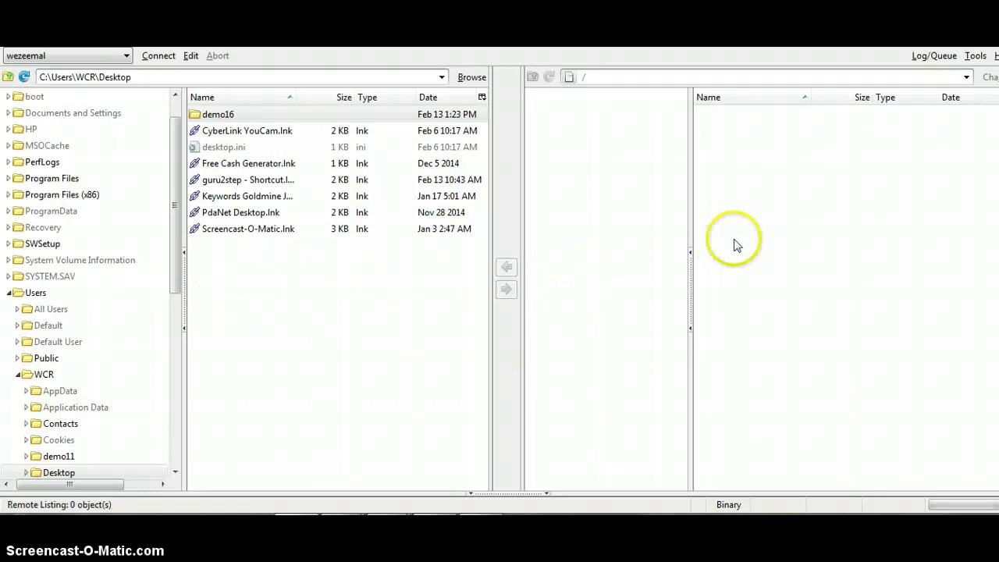
{"action": "left_click", "coordinate": [437, 257]}
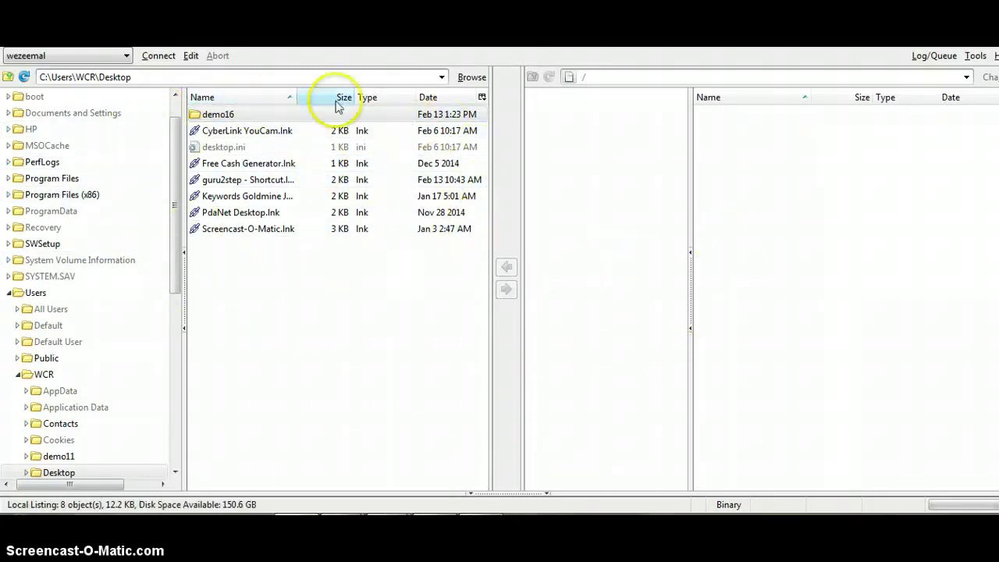
{"action": "left_click", "coordinate": [145, 57]}
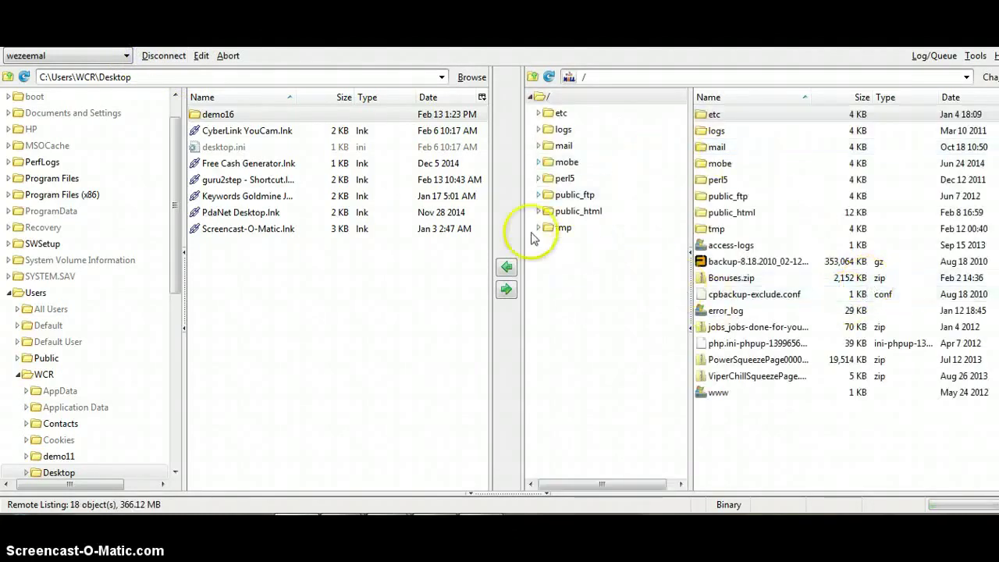
Open the interwebstrategies.com folder inside public_html on the remote server.
{"action": "left_click", "coordinate": [554, 213]}
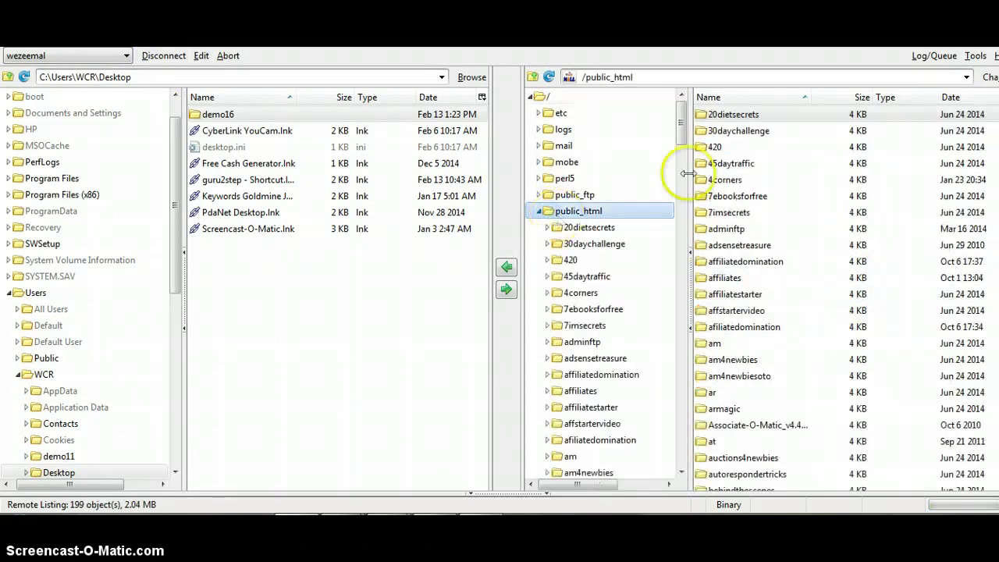
{"action": "mouse_move", "coordinate": [680, 138]}
{"action": "left_mouse_down"}
{"action": "mouse_move", "coordinate": [679, 282]}
{"action": "mouse_move", "coordinate": [690, 344]}
{"action": "mouse_move", "coordinate": [694, 312]}
{"action": "mouse_move", "coordinate": [694, 324]}
{"action": "left_mouse_up"}
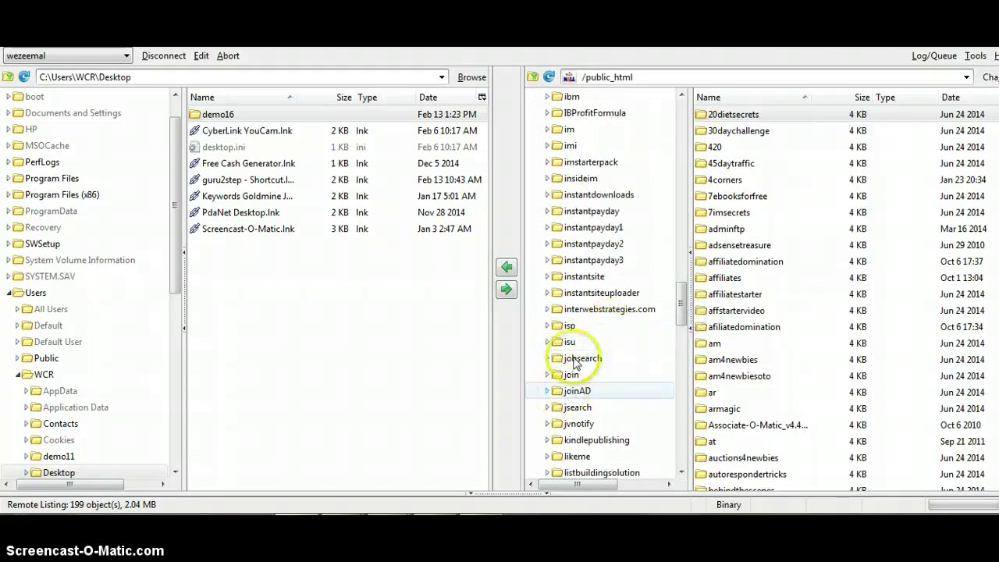
{"action": "left_click", "coordinate": [597, 309]}
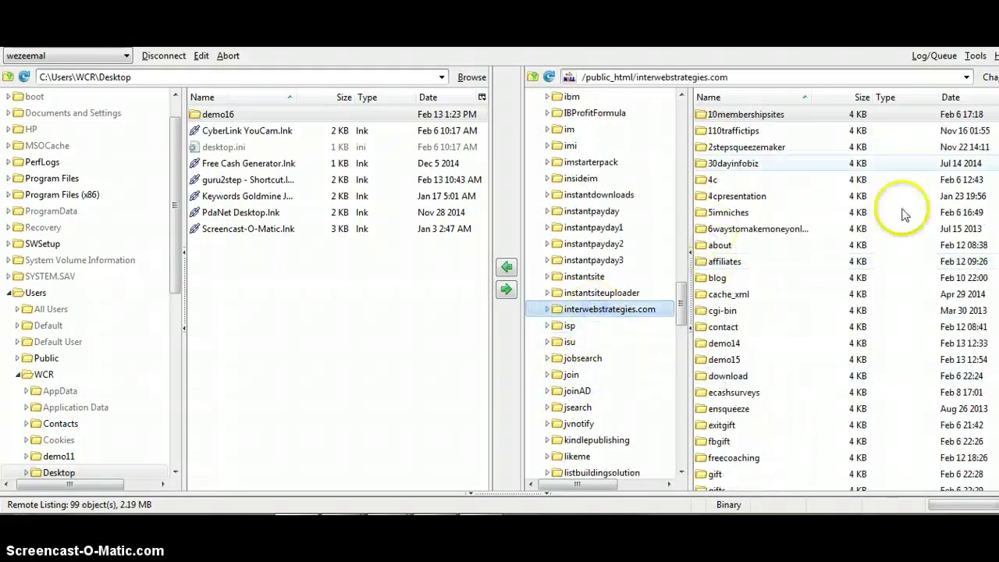
Upload the local demo16 folder from the Desktop to the interwebstrategies.com folder on the server.
{"action": "left_click", "coordinate": [289, 283]}
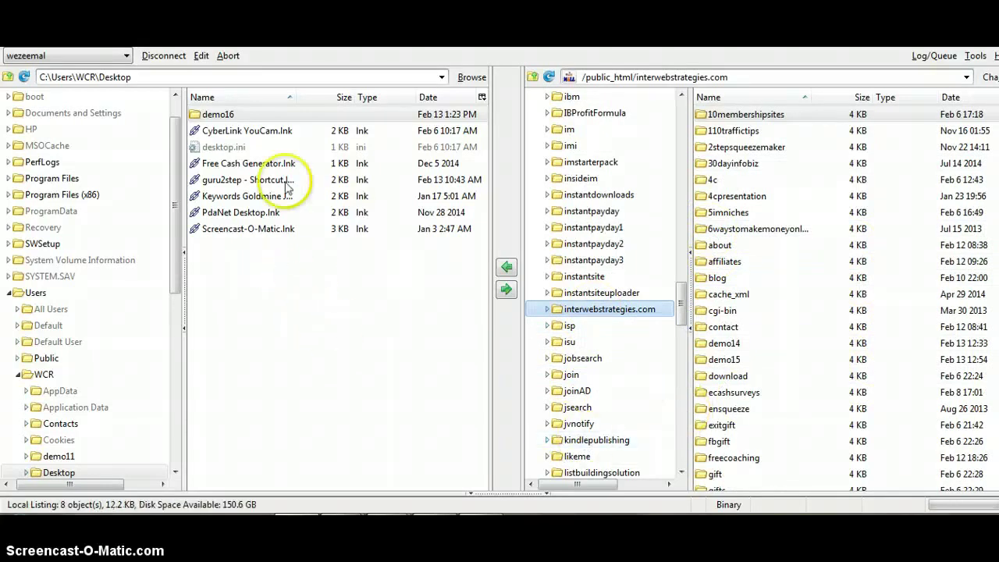
{"action": "left_click", "coordinate": [258, 116]}
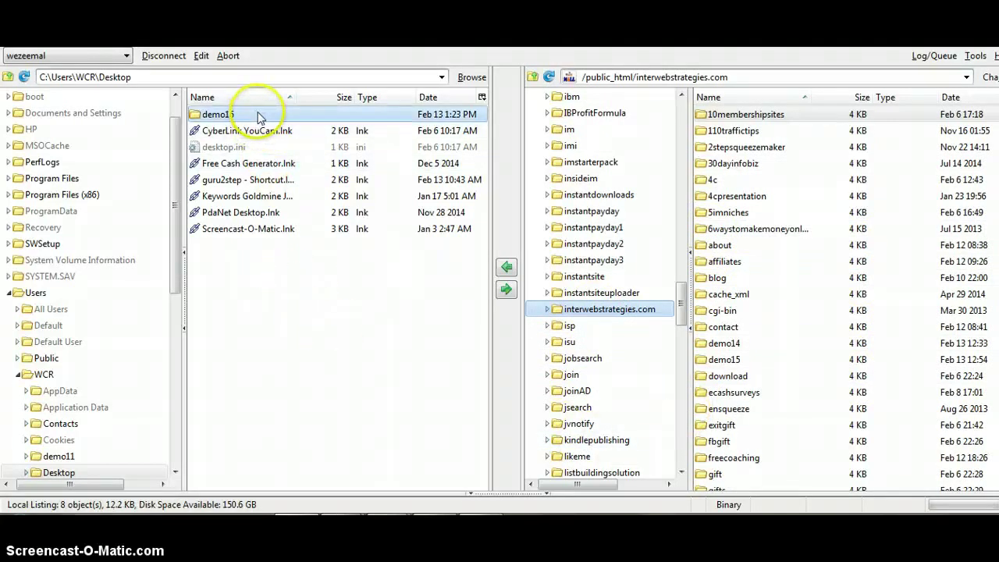
{"action": "left_click", "coordinate": [507, 290]}
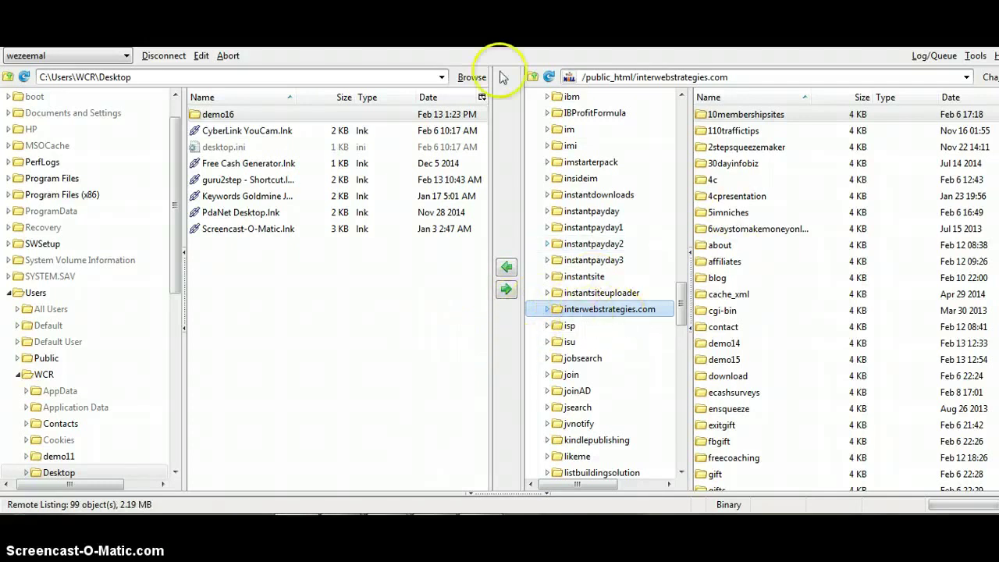
Transfer the Desktop's demo16 folder into the server's interwebstrategies.com directory.
{"action": "left_click", "coordinate": [288, 291]}
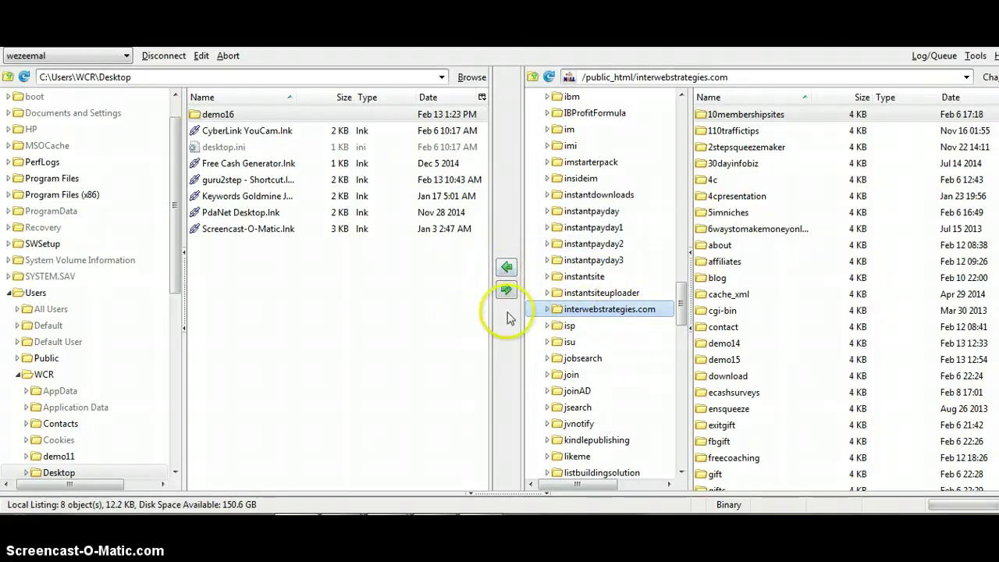
{"action": "left_click", "coordinate": [221, 115]}
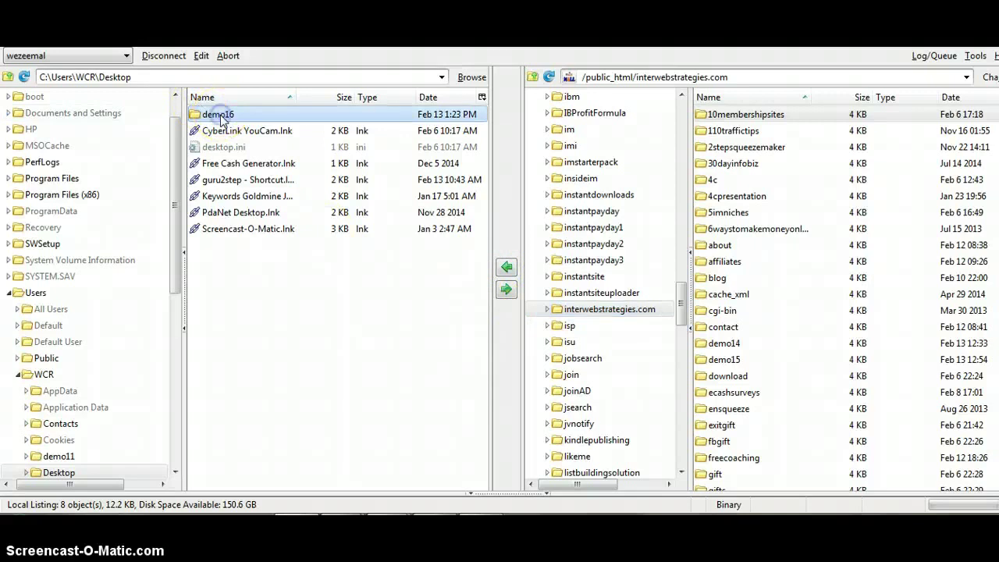
{"action": "left_click", "coordinate": [578, 308]}
{"action": "left_click", "coordinate": [619, 312]}
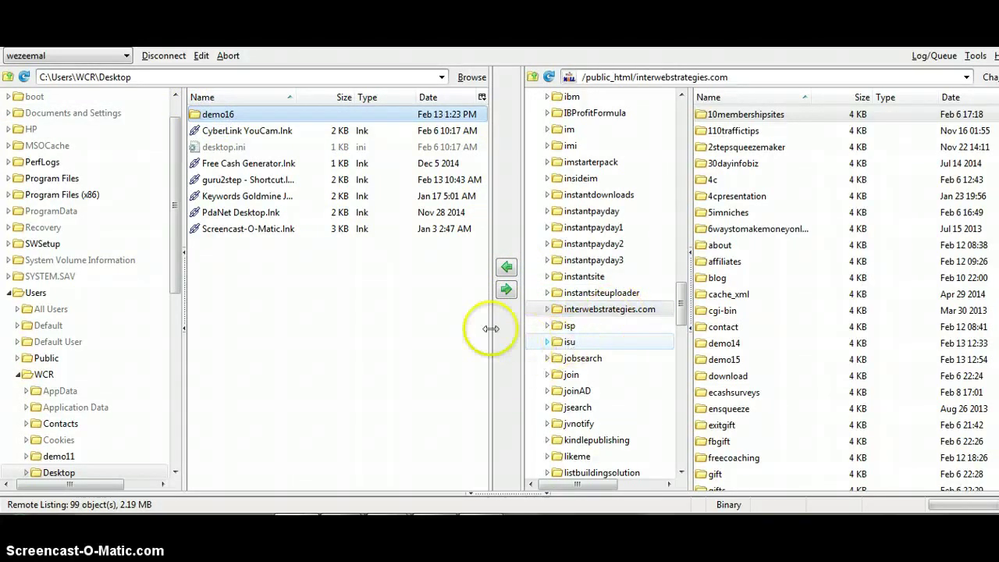
{"action": "left_click", "coordinate": [506, 292]}
{"action": "left_click", "coordinate": [507, 292]}
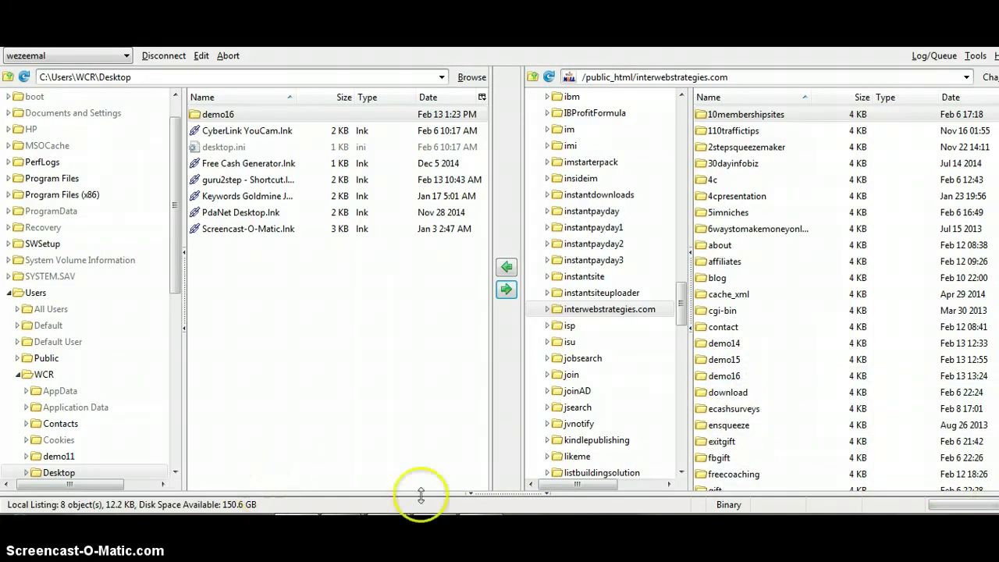
{"action": "left_click", "coordinate": [651, 311]}
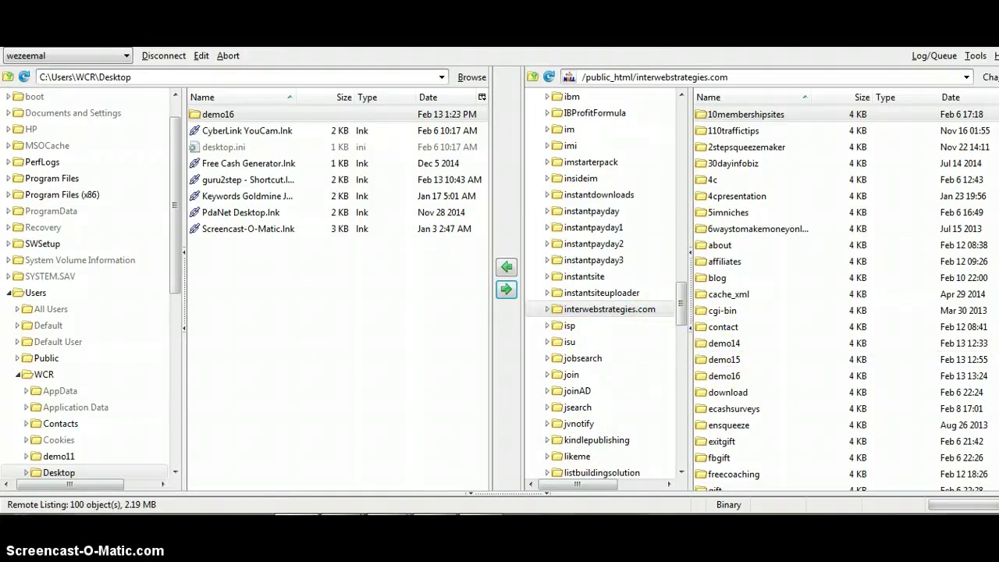
Switch to the blank browser tab and load the demo16 folder of interwebstrategies.com.
{"action": "key", "text": "alt+Tab"}
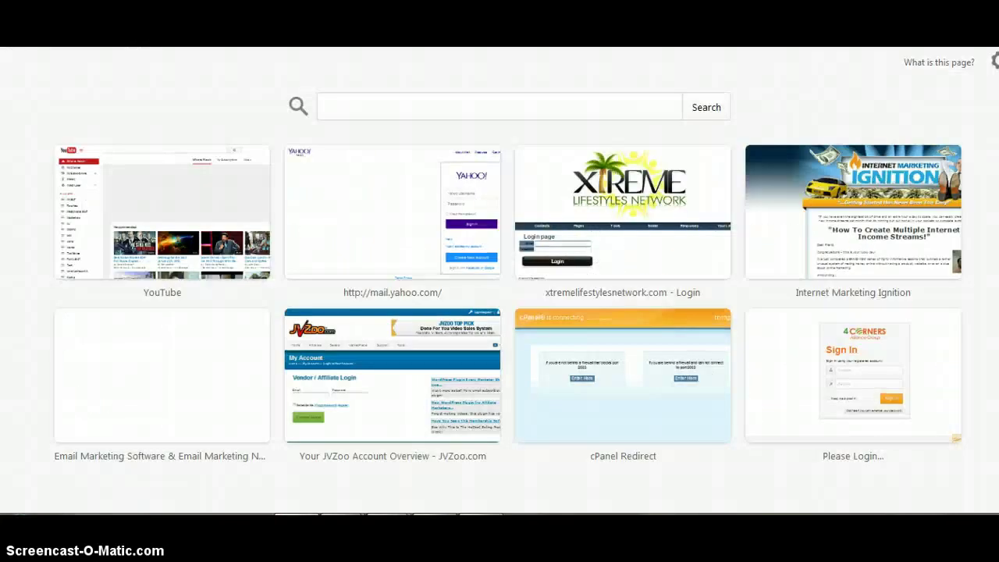
{"action": "type", "text": "interweb"}
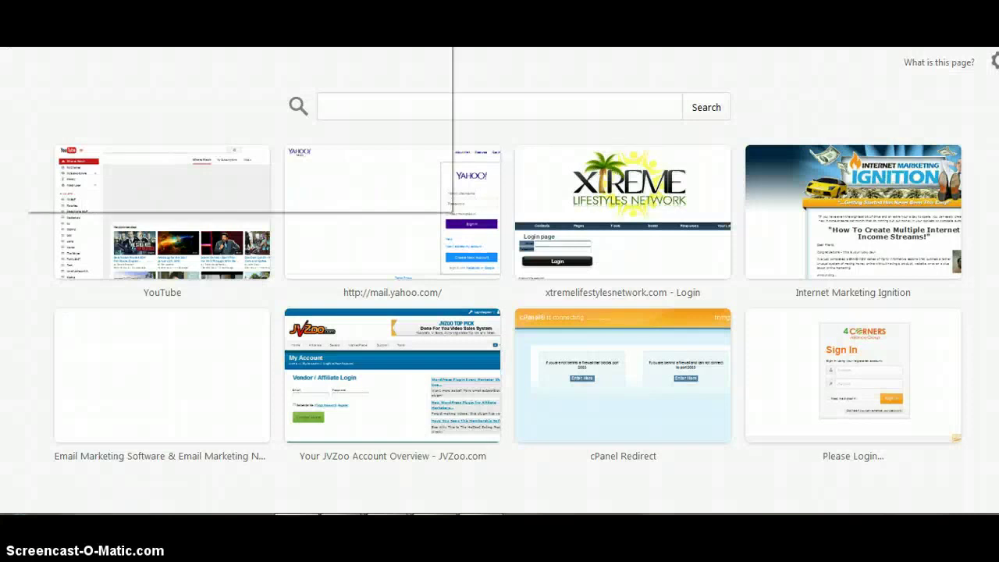
{"action": "type", "text": "strategies"}
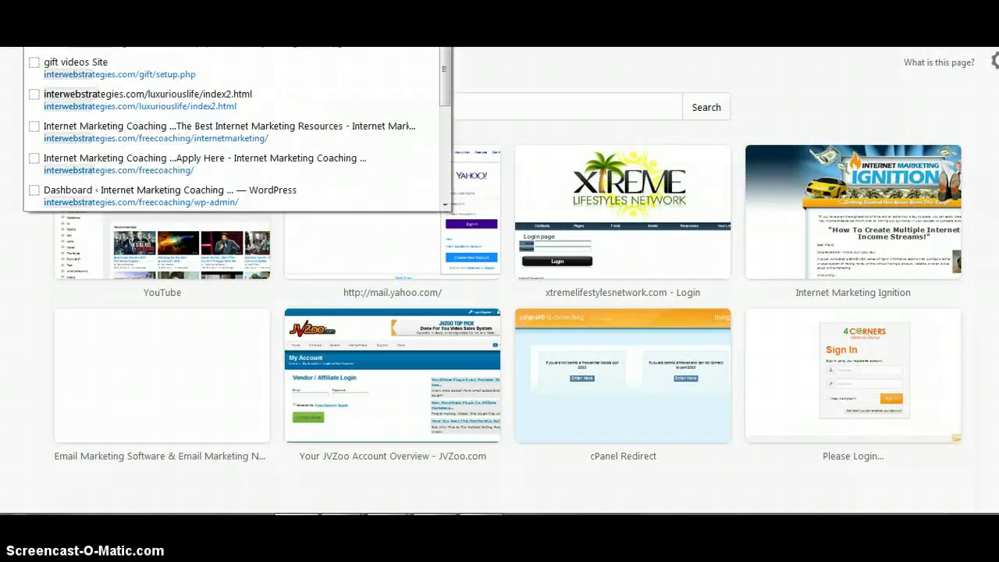
{"action": "type", "text": ".com"}
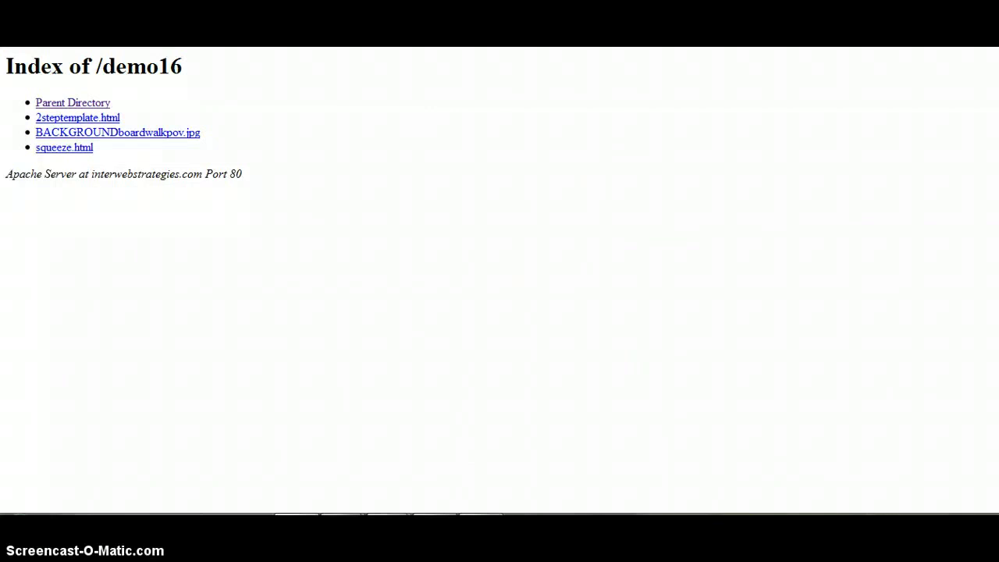
Back in FireFTP, open the server's demo16 folder and rename 2steptemplate.html to index.html.
{"action": "key", "text": "alt+Tab"}
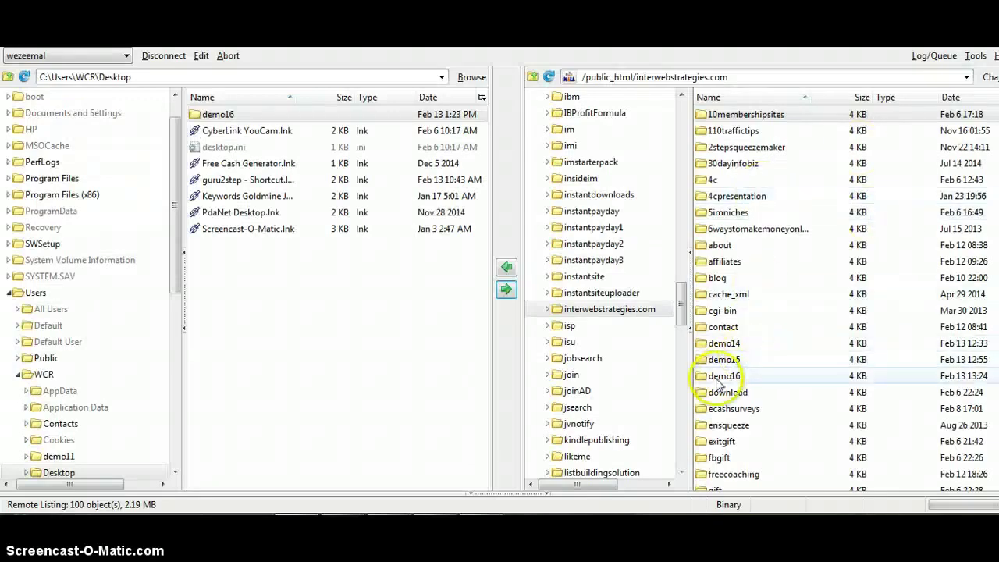
{"action": "double_click", "coordinate": [712, 378]}
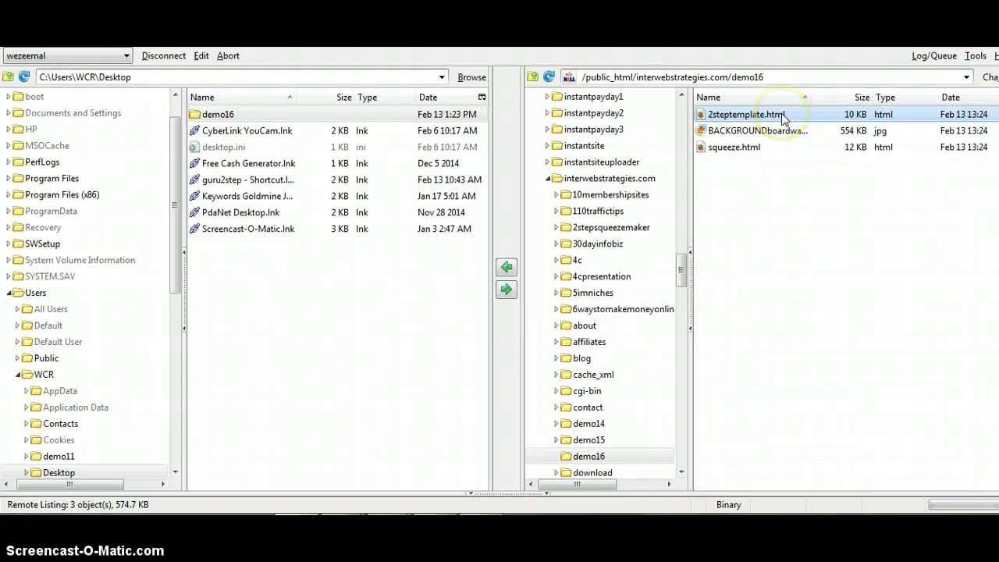
{"action": "left_click", "coordinate": [738, 118]}
{"action": "right_click", "coordinate": [739, 119]}
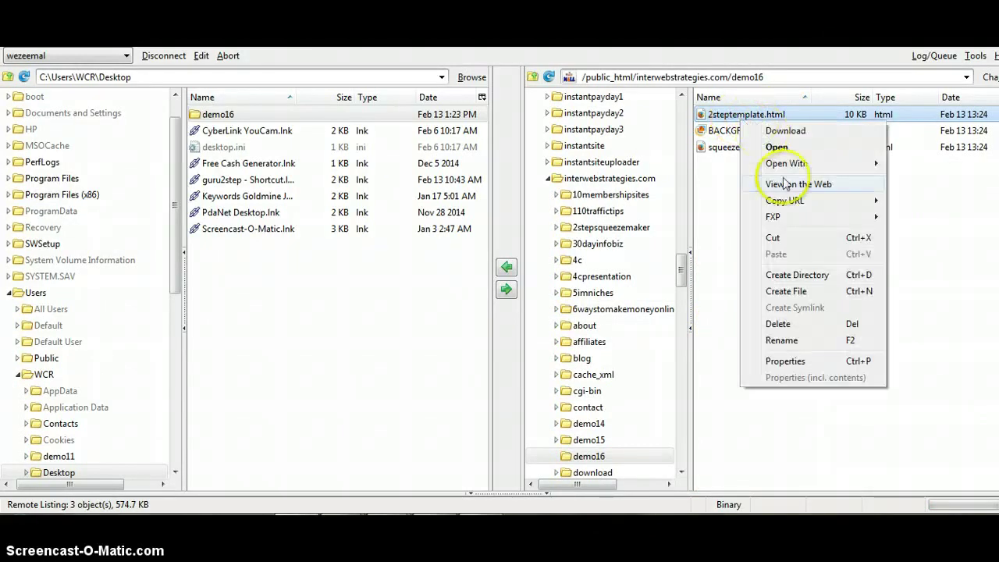
{"action": "left_click", "coordinate": [783, 340]}
{"action": "left_click", "coordinate": [768, 114]}
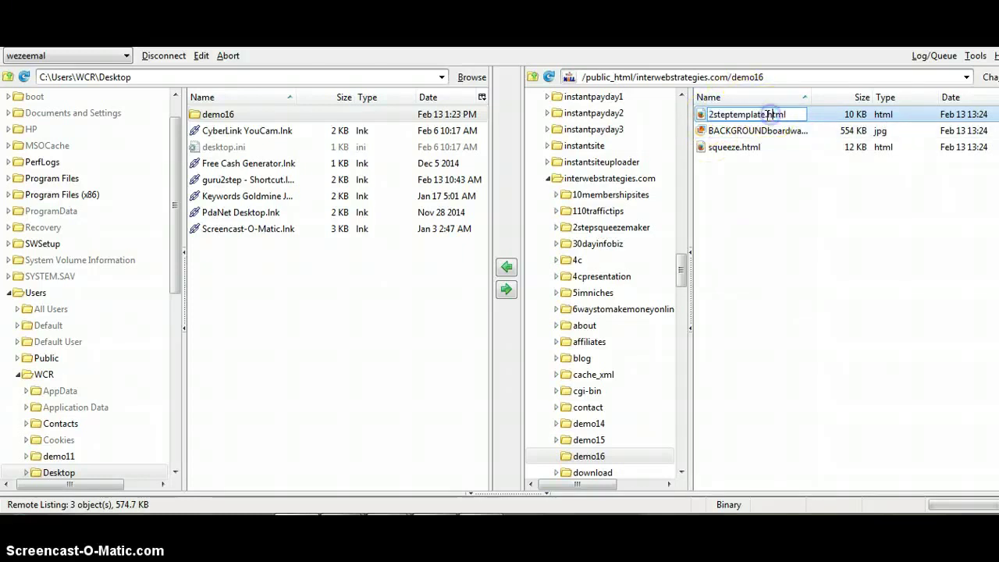
{"action": "left_click_drag", "start_coordinate": [746, 115], "coordinate": [692, 115]}
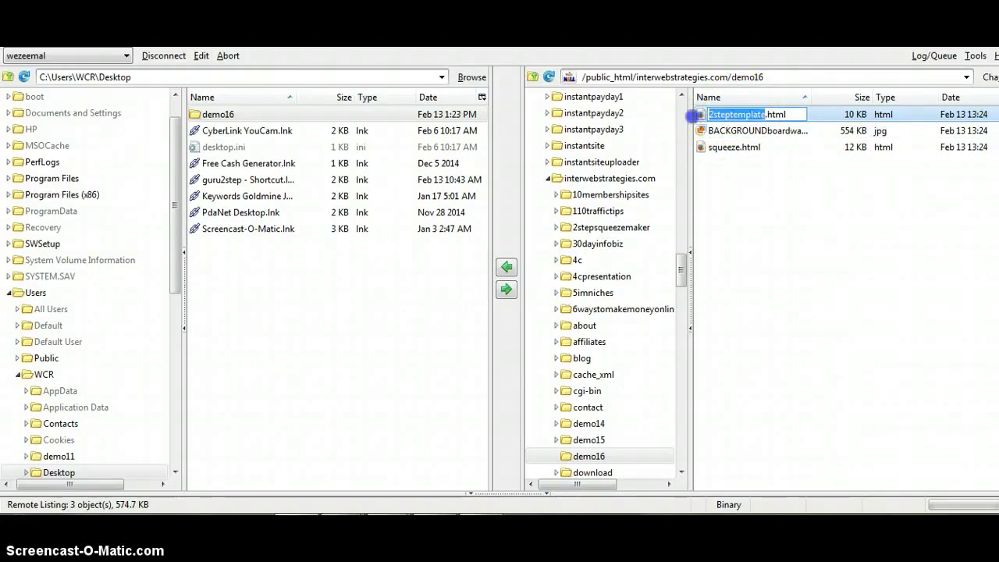
{"action": "left_click", "coordinate": [778, 295]}
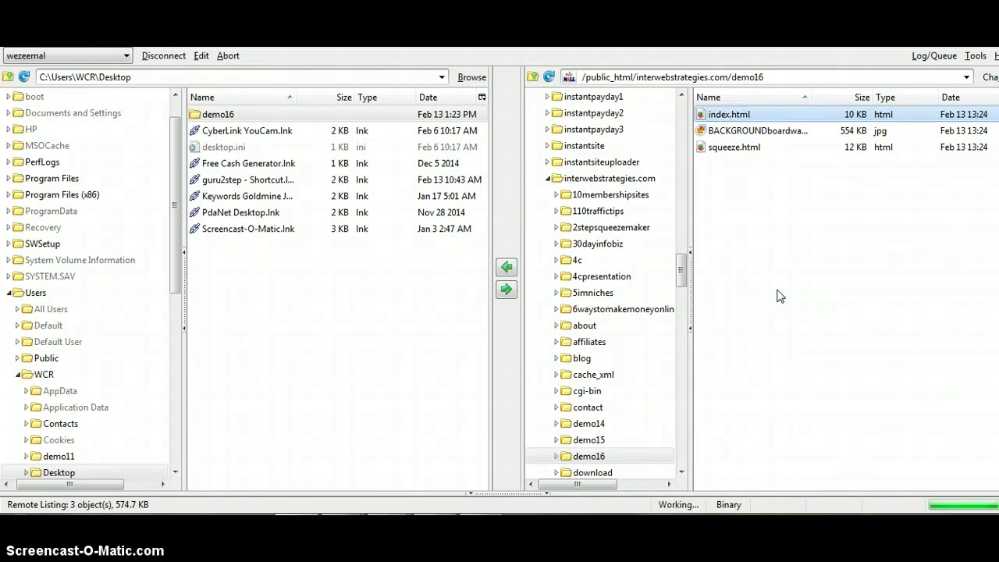
{"action": "left_click", "coordinate": [781, 185]}
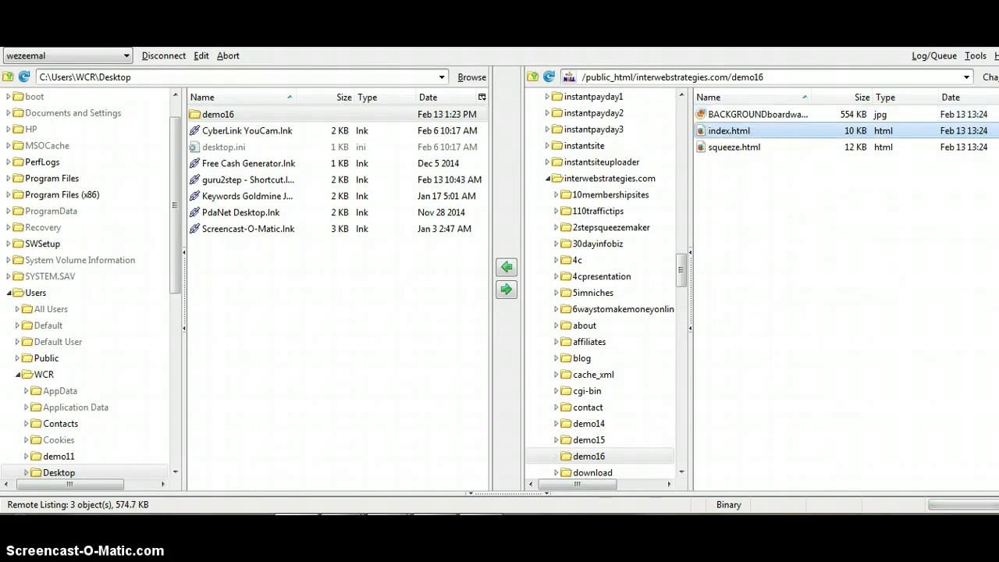
Return to the demo16 directory listing in the browser and reload it to view the live squeeze page.
{"action": "key", "text": "alt+Tab"}
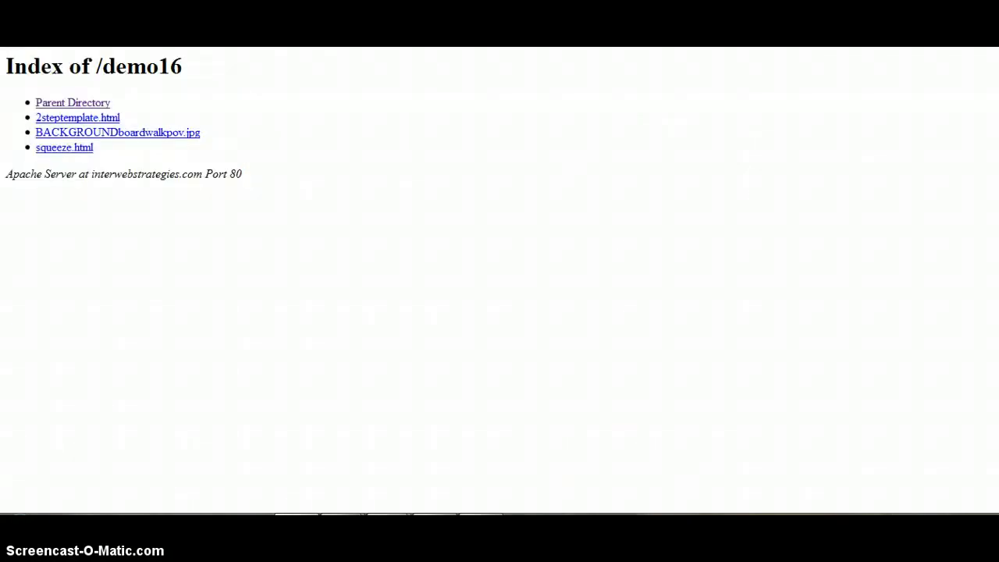
{"action": "key", "text": "F5"}
{"action": "left_click", "coordinate": [430, 118]}
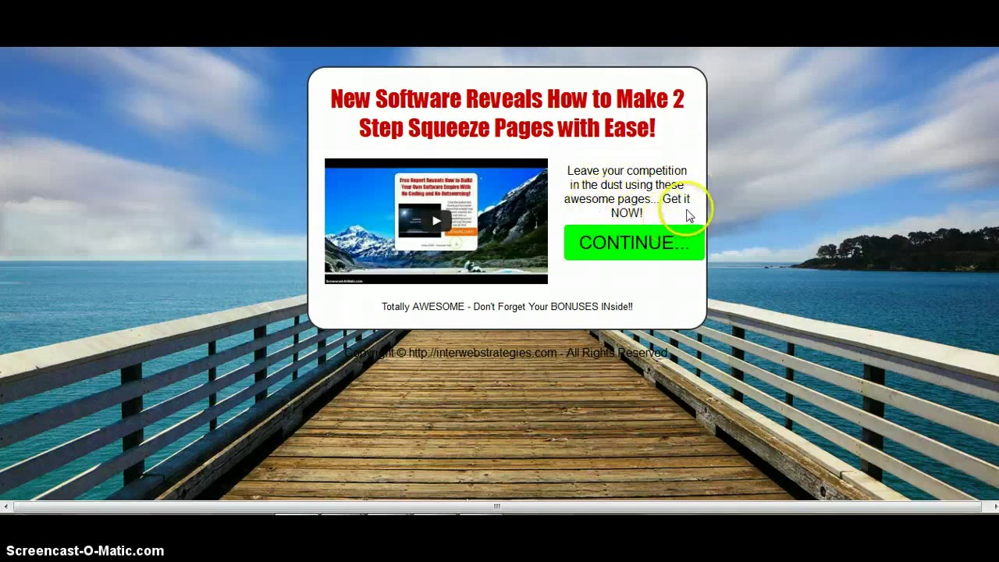
Test the live page by opening and closing the CONTINUE opt-in popup, and briefly play and pause the video.
{"action": "left_click", "coordinate": [665, 258]}
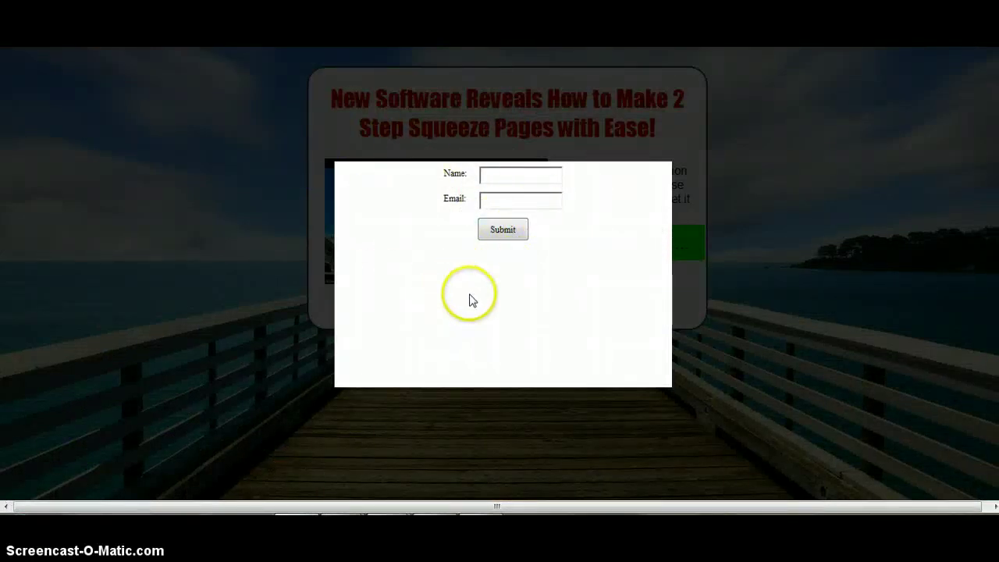
{"action": "left_click", "coordinate": [882, 293]}
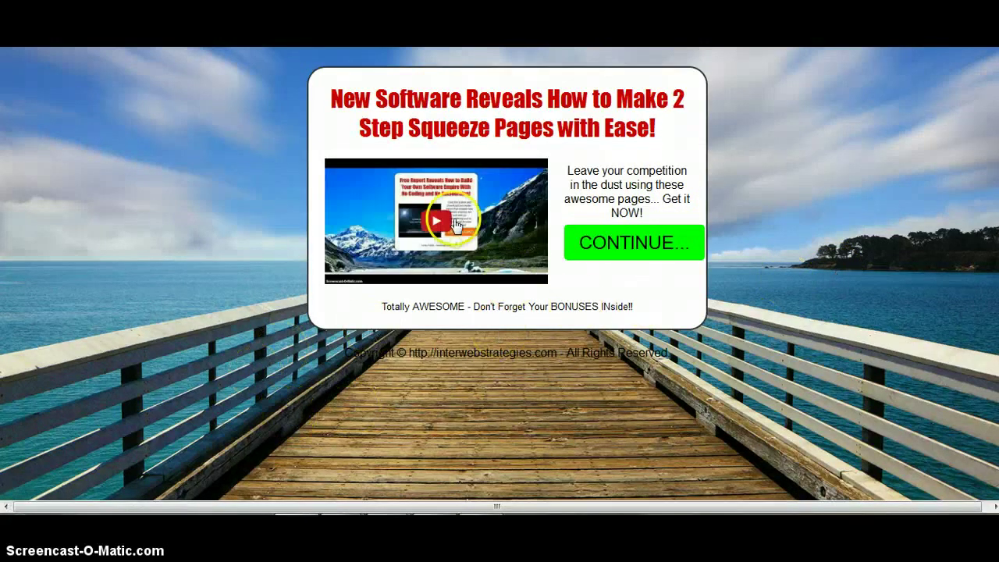
{"action": "left_click", "coordinate": [456, 222]}
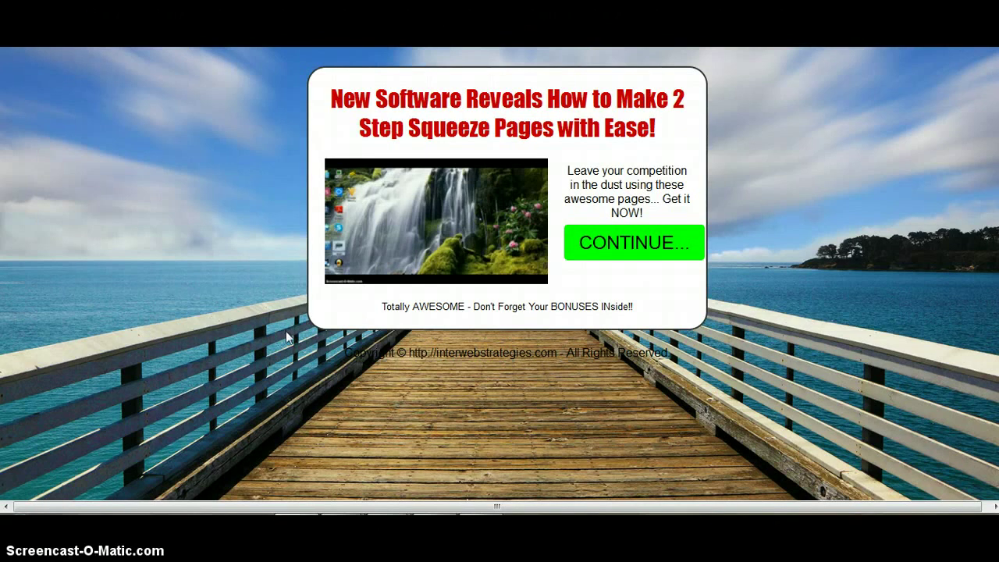
{"action": "left_click", "coordinate": [427, 250]}
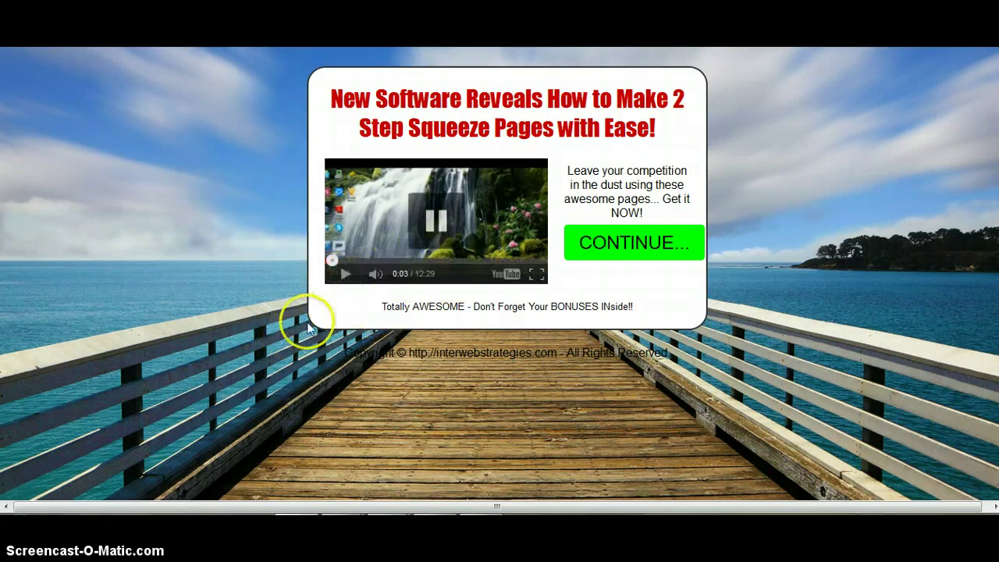